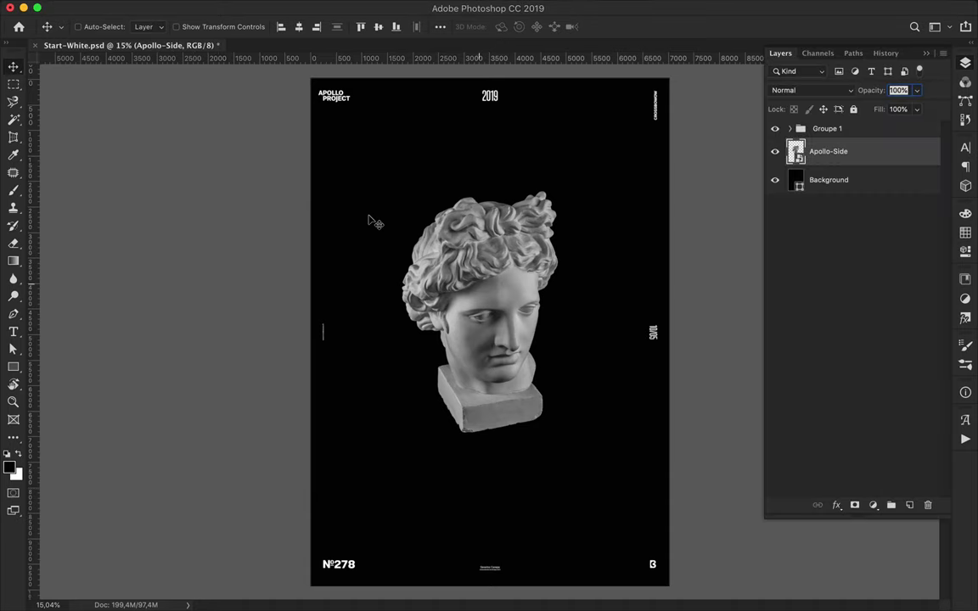
Draw a rectangle over the Apollo head filled with the rainbow gradient
key("u")
left_click_drag(392, 172, 572, 450)
left_click(151, 26)
left_click(146, 53)
left_click(113, 105)
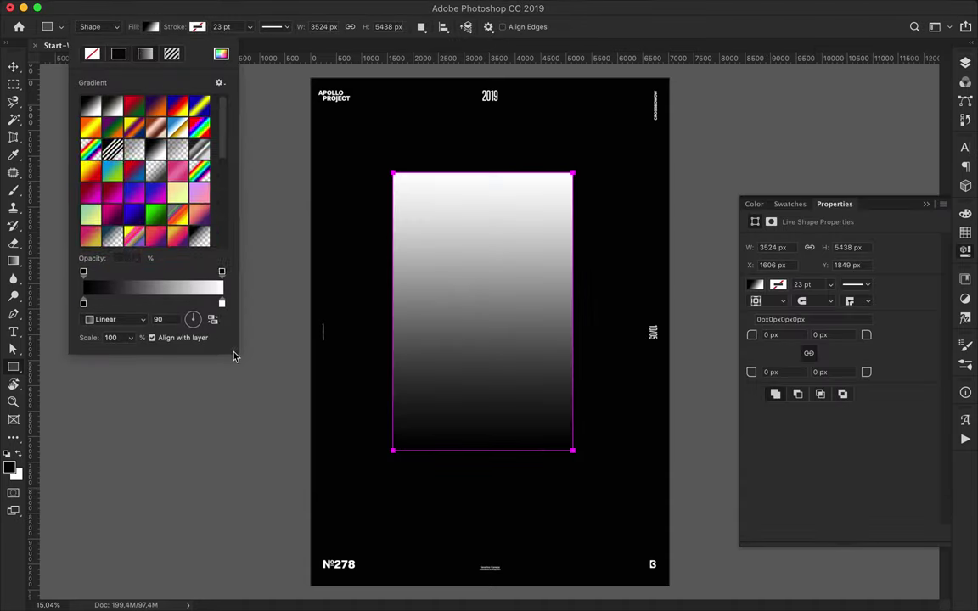
scroll(170, 169, "down", 2)
left_click(198, 126)
Clip the rainbow rectangle to Apollo-Side and set its blend mode to Divide
key("v")
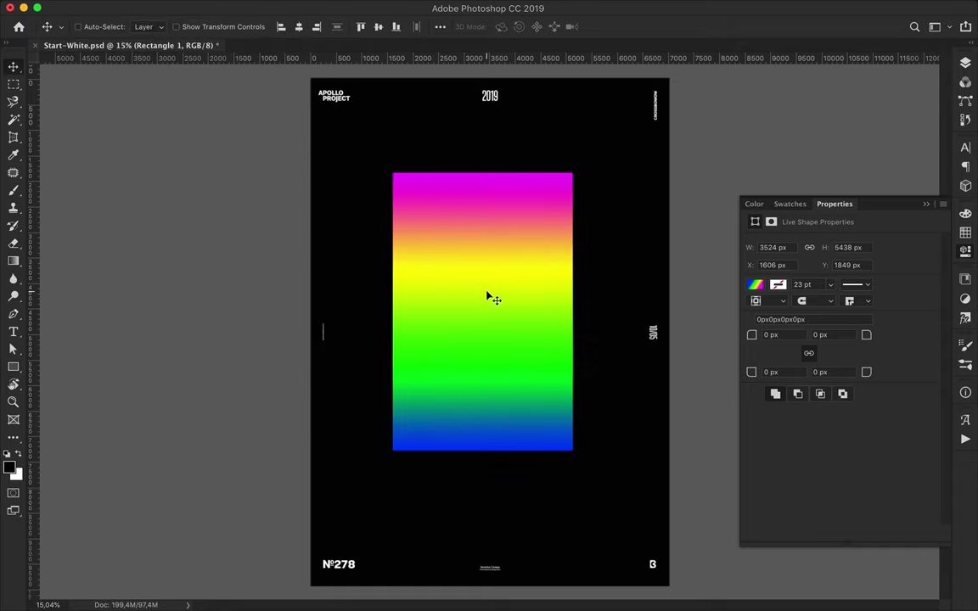
key("F7")
key("ctrl+alt+g")
left_click(806, 90)
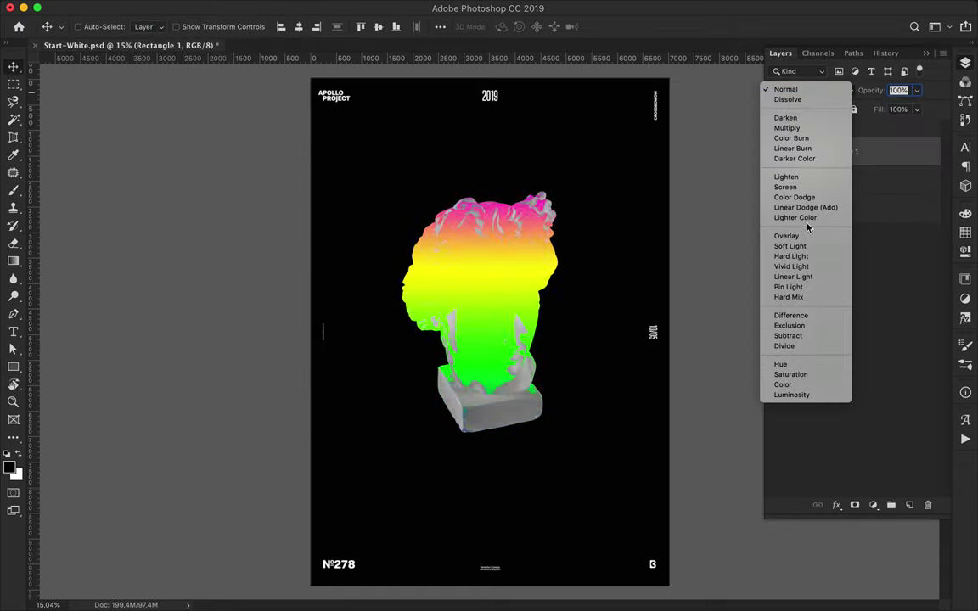
left_click(789, 345)
Free Transform the rainbow rectangle larger so it covers the canvas
key("ctrl+t")
left_click_drag(572, 450, 667, 584)
key("Return")
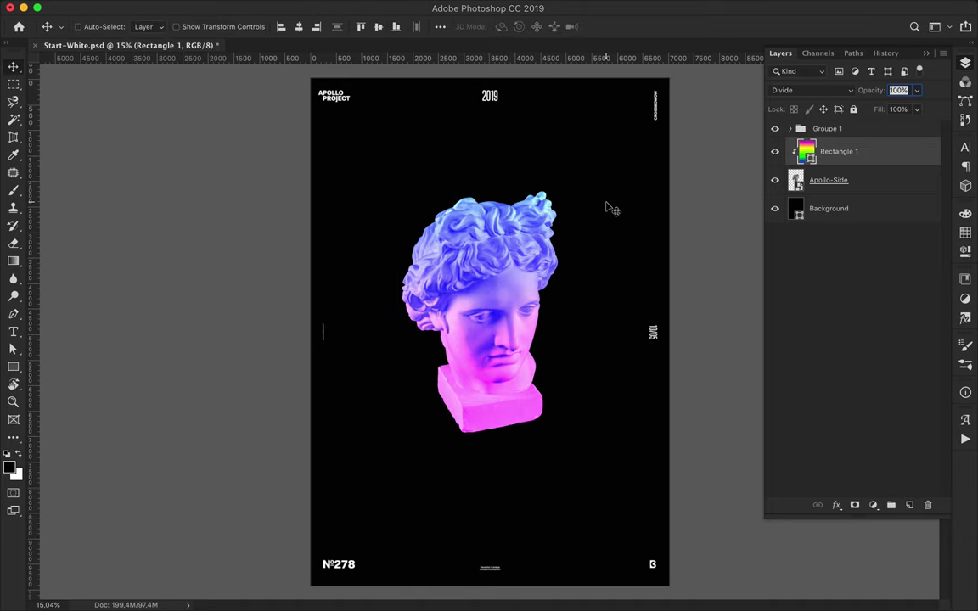
left_click(334, 7)
Apply Wave to the rectangle as a smart object, raising amplitude to 998–999
left_click(509, 247)
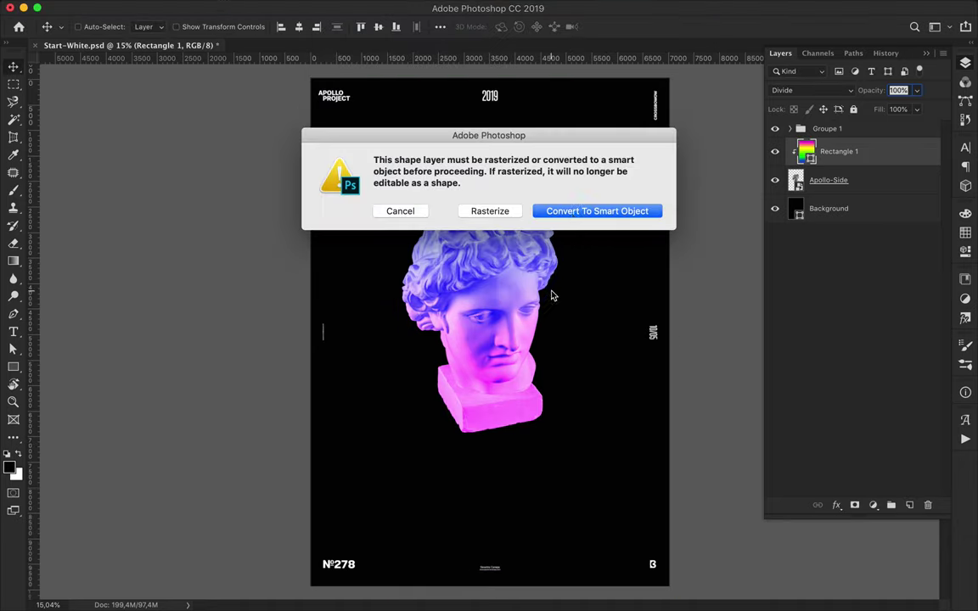
left_click(599, 213)
left_click(673, 283)
left_click(660, 340)
left_click(699, 350)
left_click(741, 282)
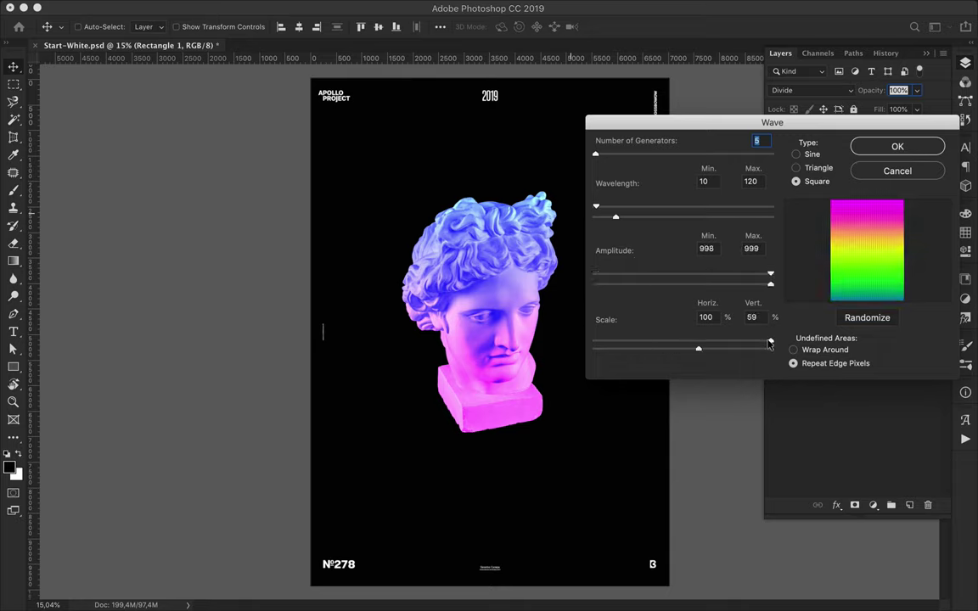
Finish the Square wave with 9 generators and wavelength 1–287, then apply it
left_click(770, 217)
left_click(680, 206)
mouse_move(595, 154)
left_mouse_down()
mouse_move(624, 154)
mouse_move(594, 154)
left_mouse_up()
left_click_drag(681, 206, 586, 207)
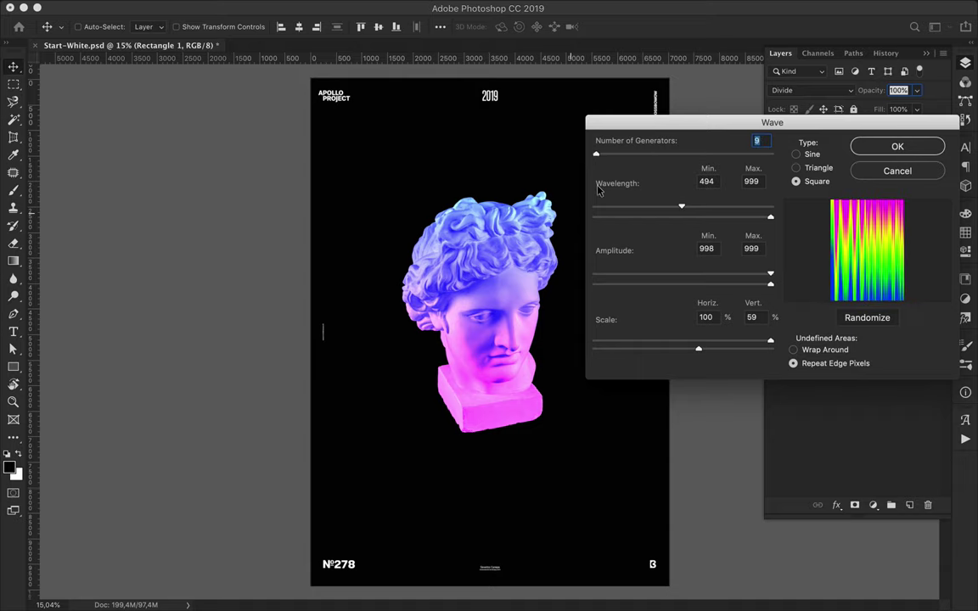
left_click_drag(769, 217, 644, 216)
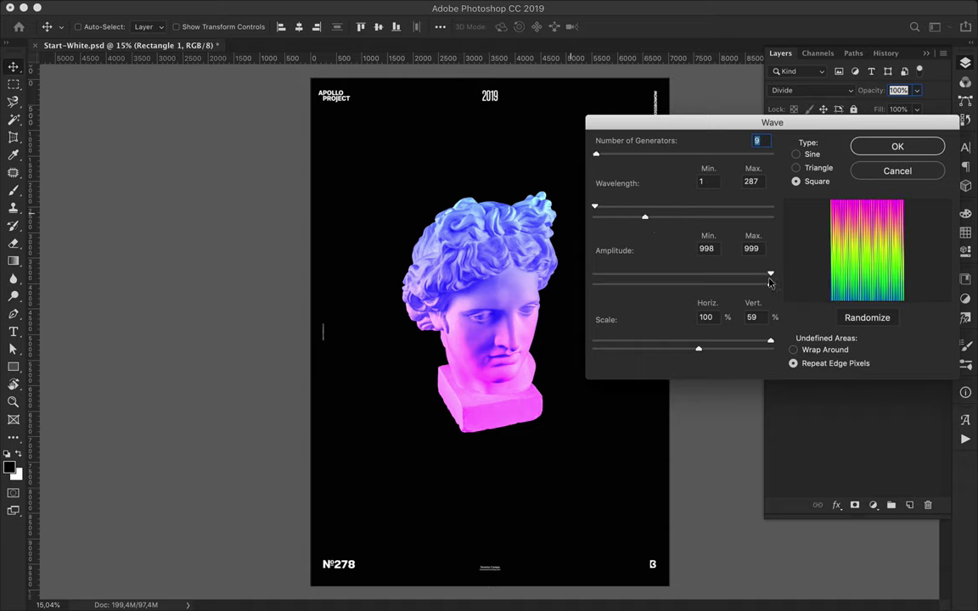
left_click(885, 149)
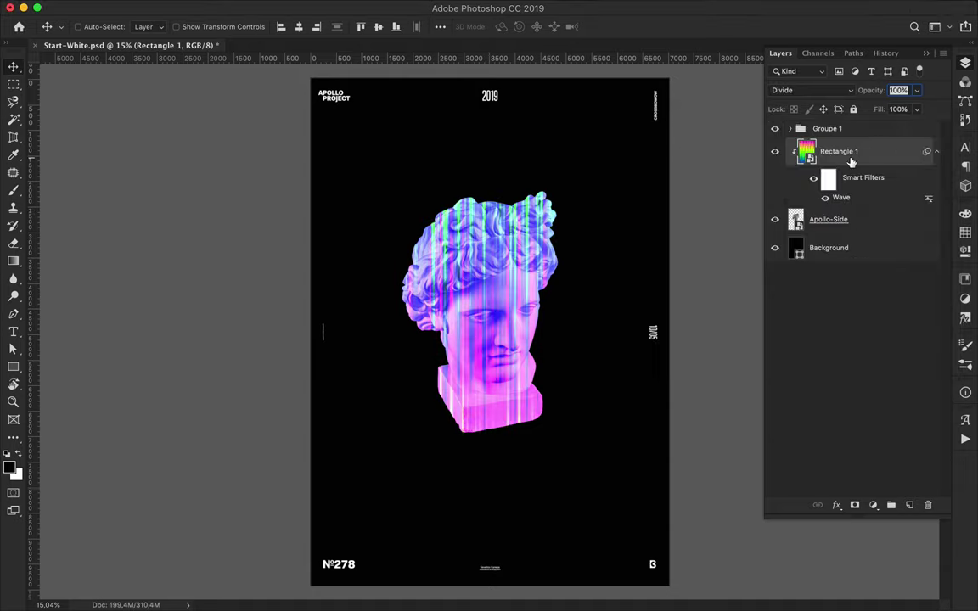
left_click(812, 90)
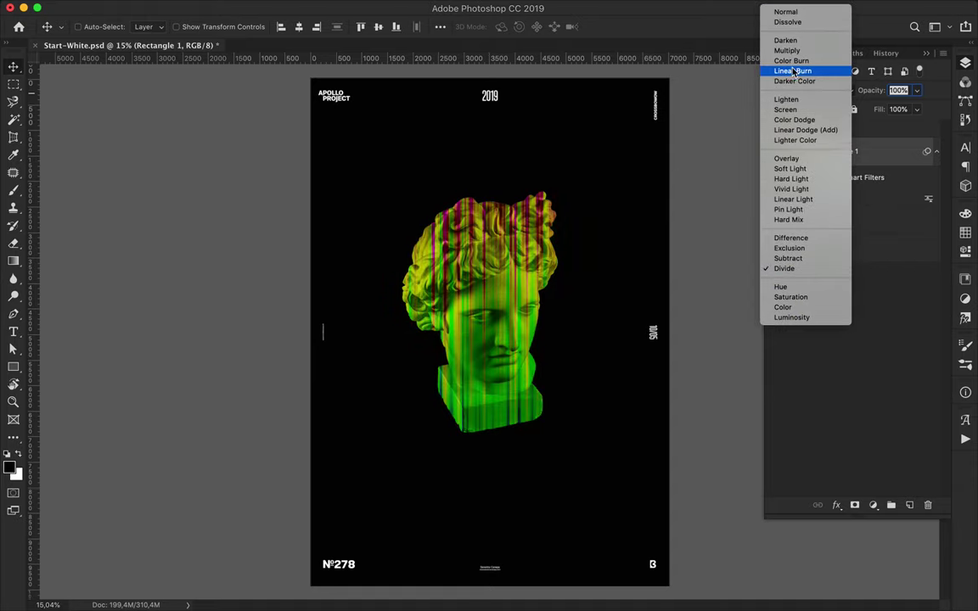
Keep Divide mode and scale the rainbow overlay down over the head, colouring it green-to-yellow
left_click(785, 268)
key("ctrl+t")
left_click_drag(299, 73, 380, 182)
left_click_drag(676, 592, 577, 431)
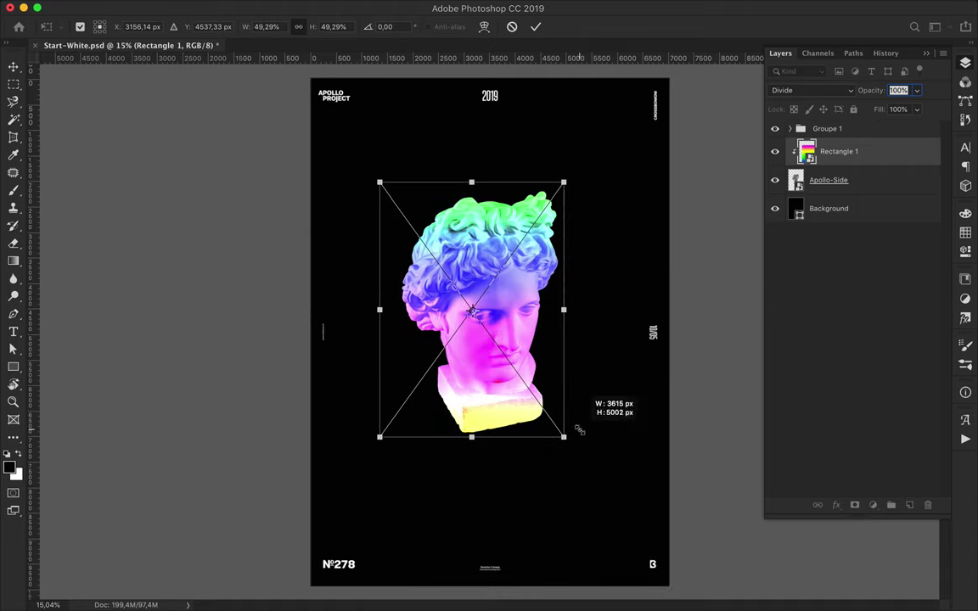
left_click_drag(487, 363, 509, 359)
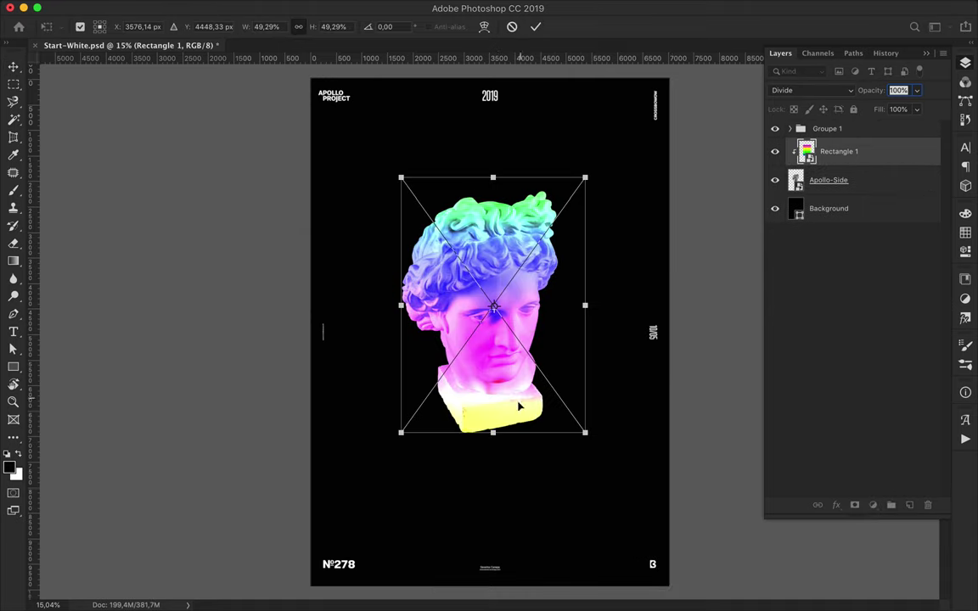
key("Return")
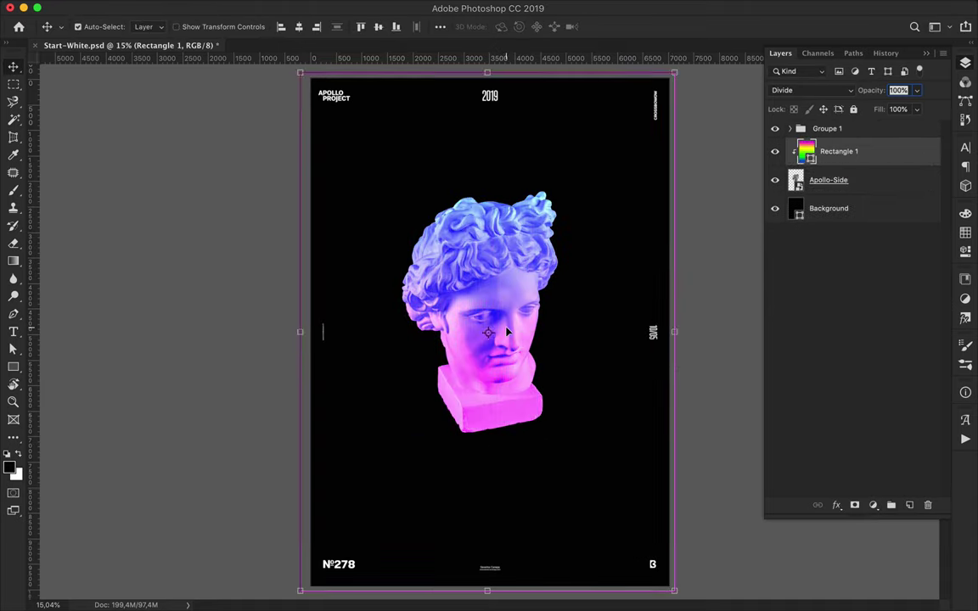
key("ctrl+t")
key("Return")
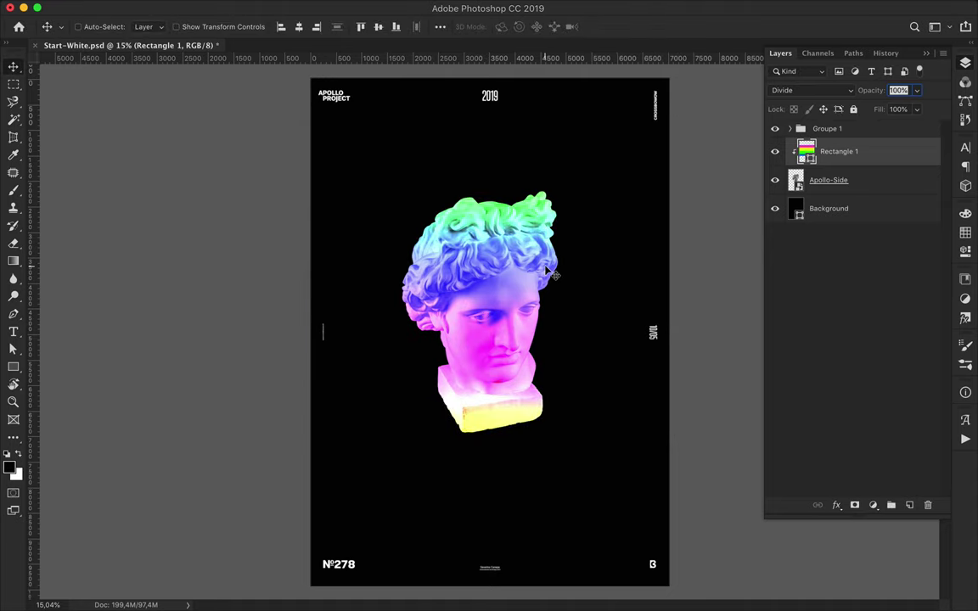
Hide Groupe 1 and the Background, then export the head as Face.png
left_click(774, 128)
left_click(774, 208)
left_click(123, 7)
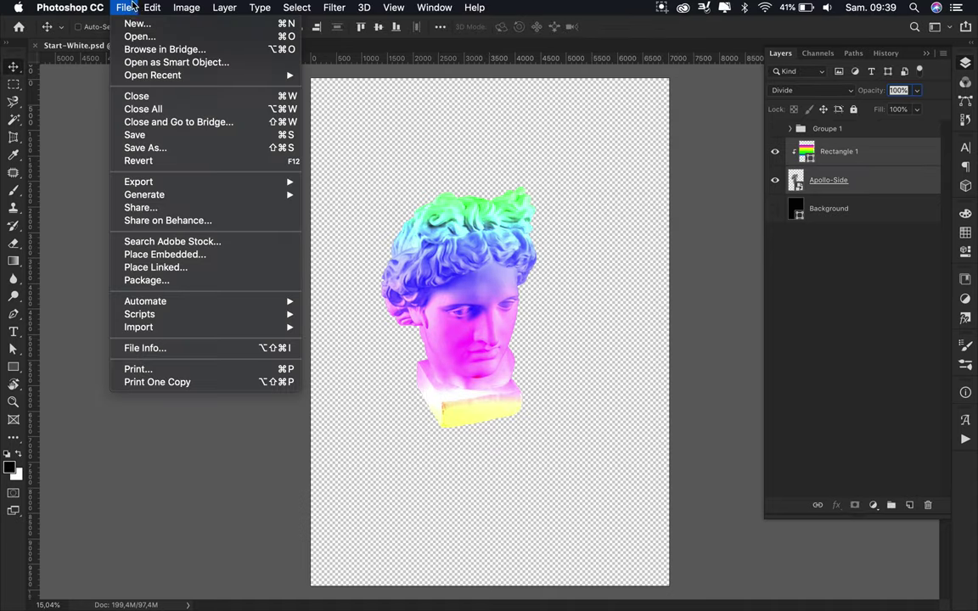
left_click(377, 183)
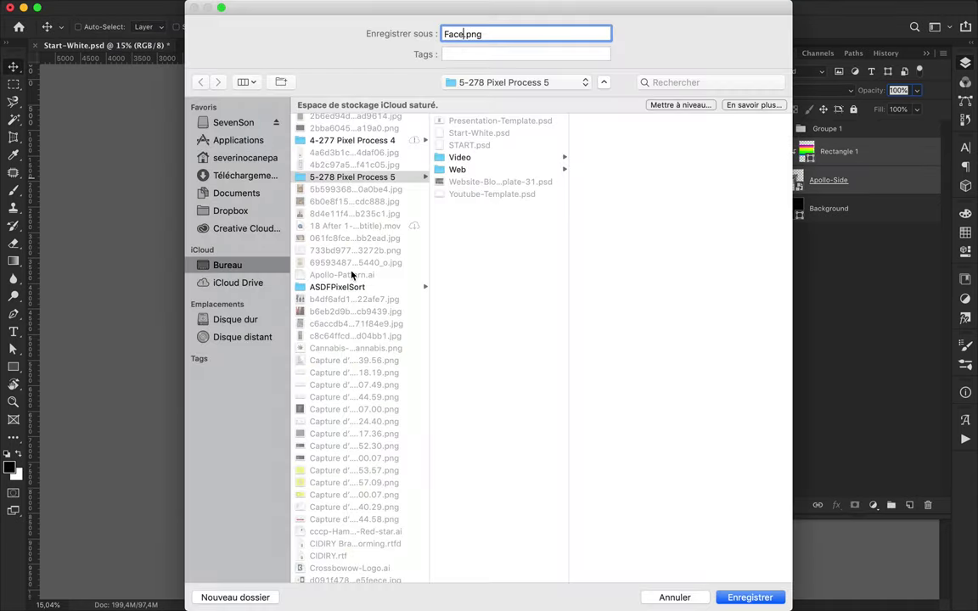
key("Return")
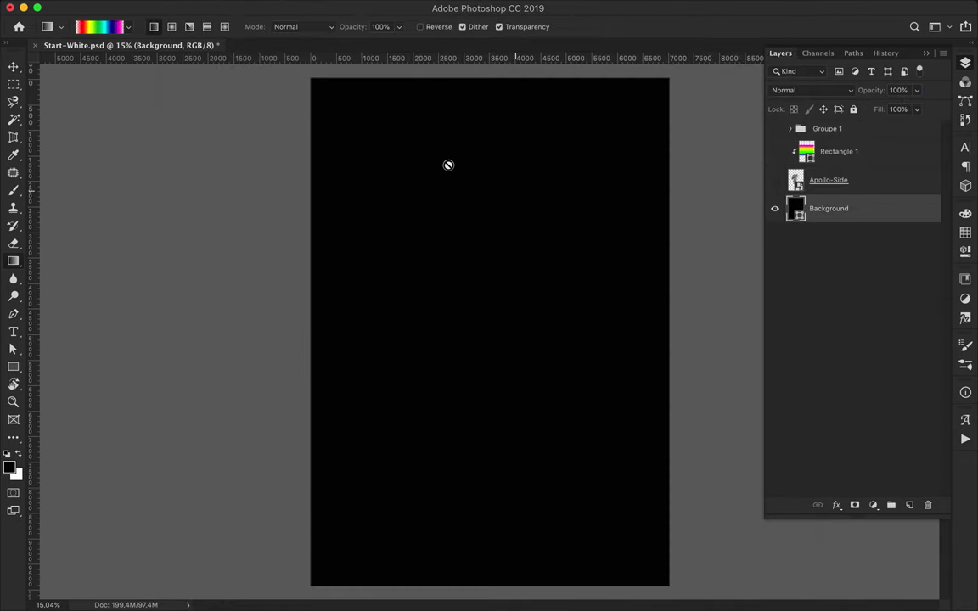
Add grey colour stops to a custom gradient in the Gradient Editor
left_click(704, 343)
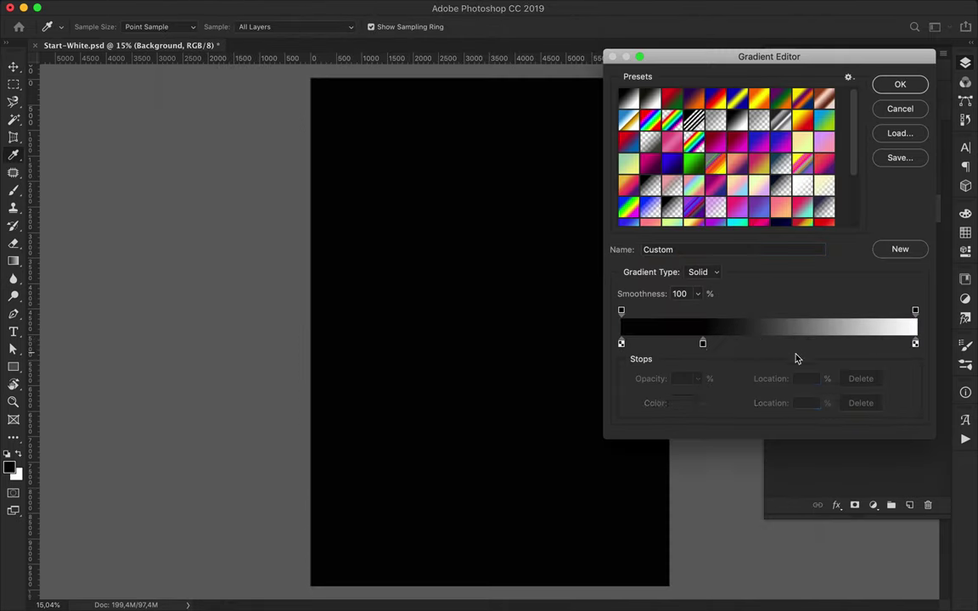
left_click(683, 404)
left_click(344, 288)
key("Return")
left_click(804, 343)
double_click(805, 345)
left_click(704, 164)
Add a white stop at 49% and a black stop at 35%, then accept the gradient
left_click(915, 344)
double_click(915, 344)
left_click(664, 184)
left_click(764, 344)
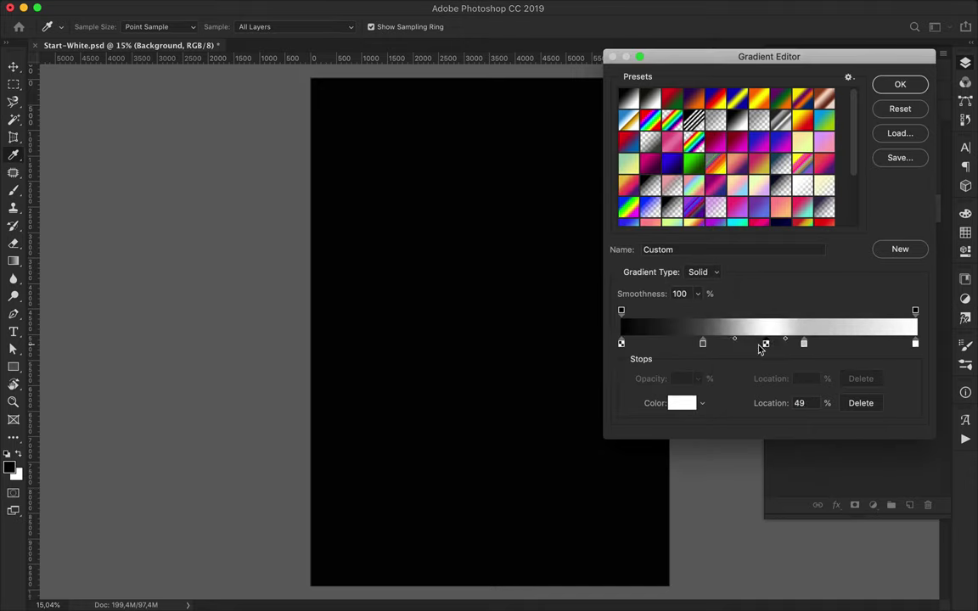
double_click(724, 343)
left_click(368, 337)
left_click(665, 159)
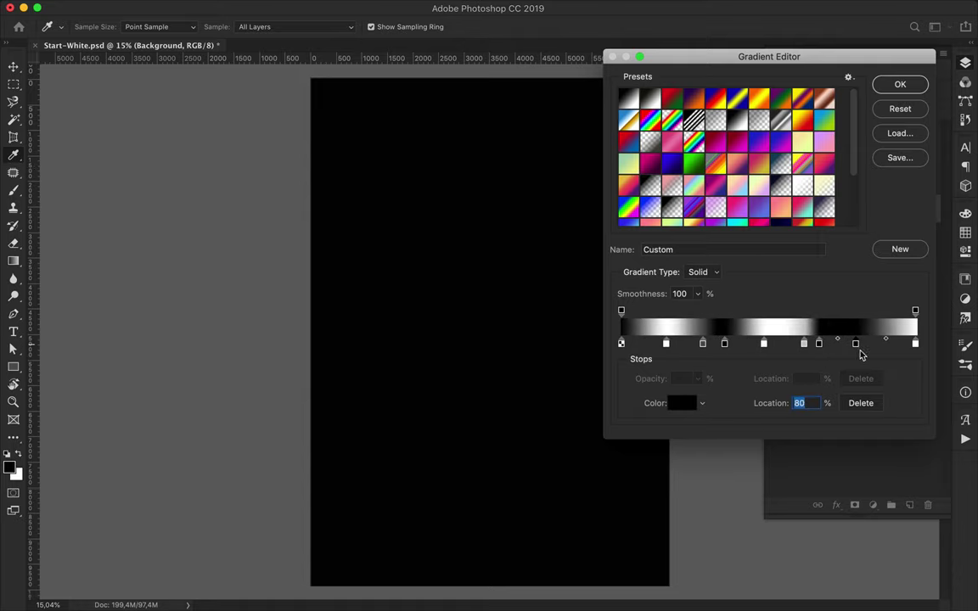
left_click(901, 87)
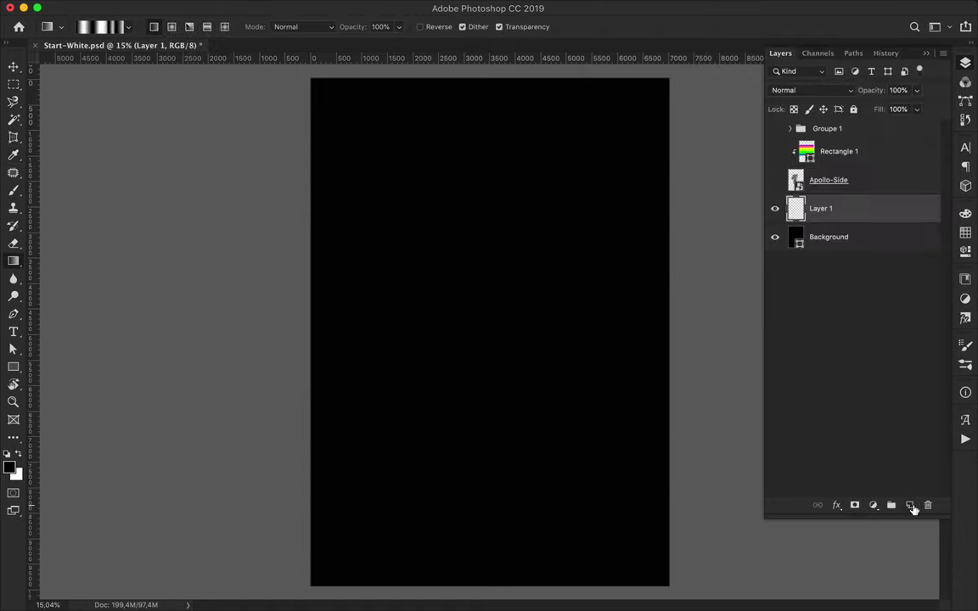
Fill a new layer with the black-and-white angle gradient and quick-export it as PNG
left_click_drag(708, 237, 708, 239)
left_click(146, 7)
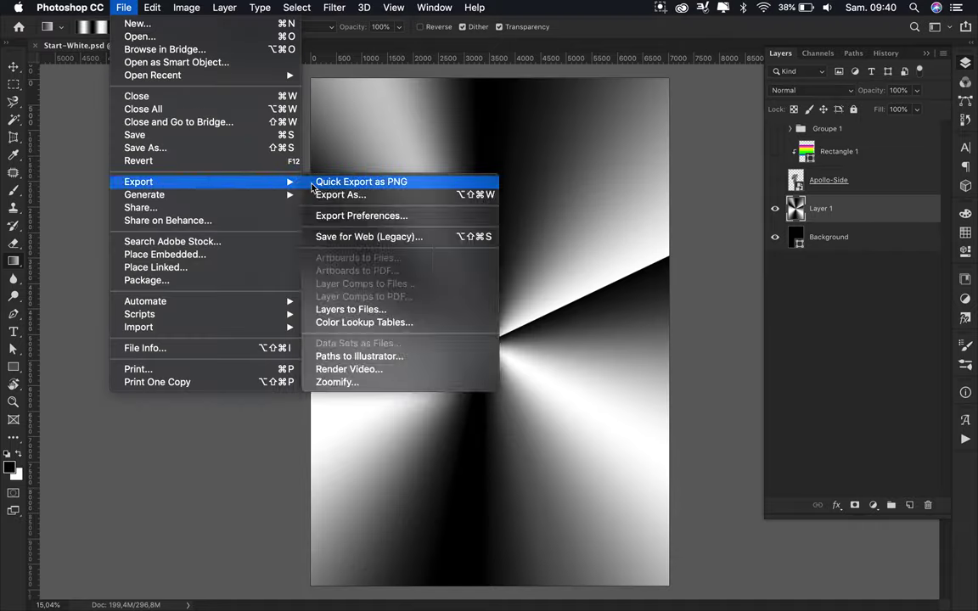
left_click(356, 181)
key("Return")
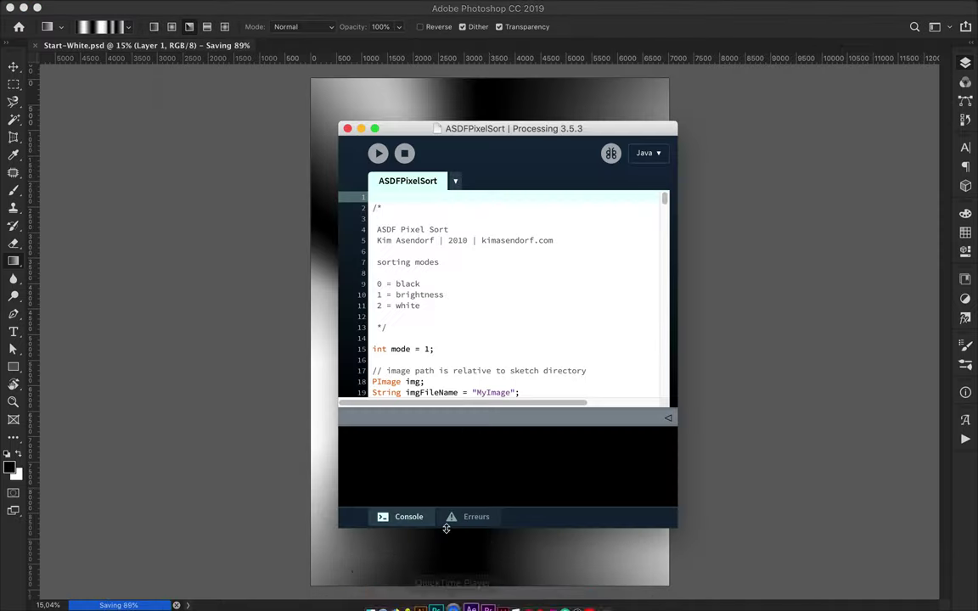
left_click(378, 588)
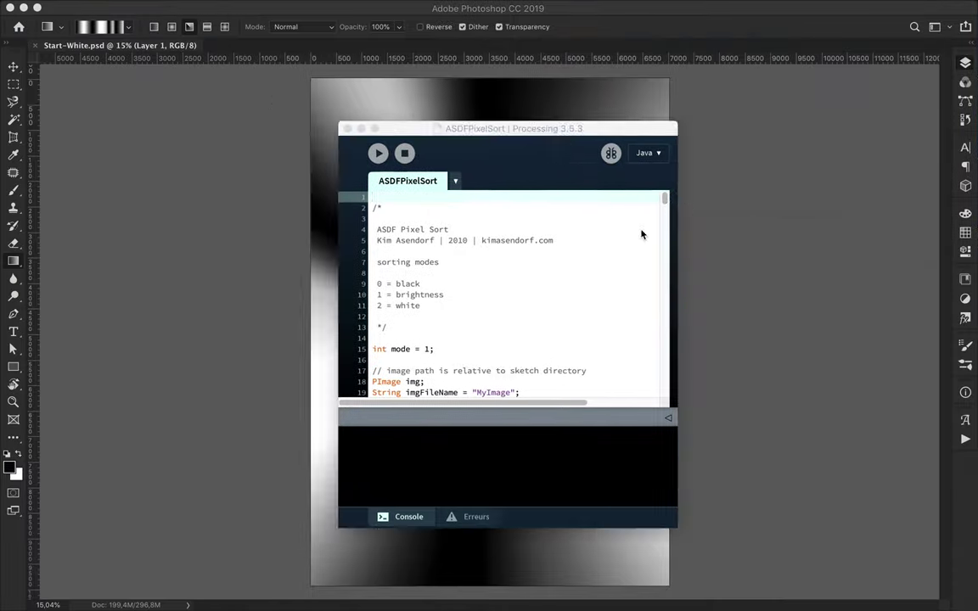
Locate the image files in Finder and set the sketch's imgFileName to Face
key("super+n")
left_click(683, 103)
type("background.png")
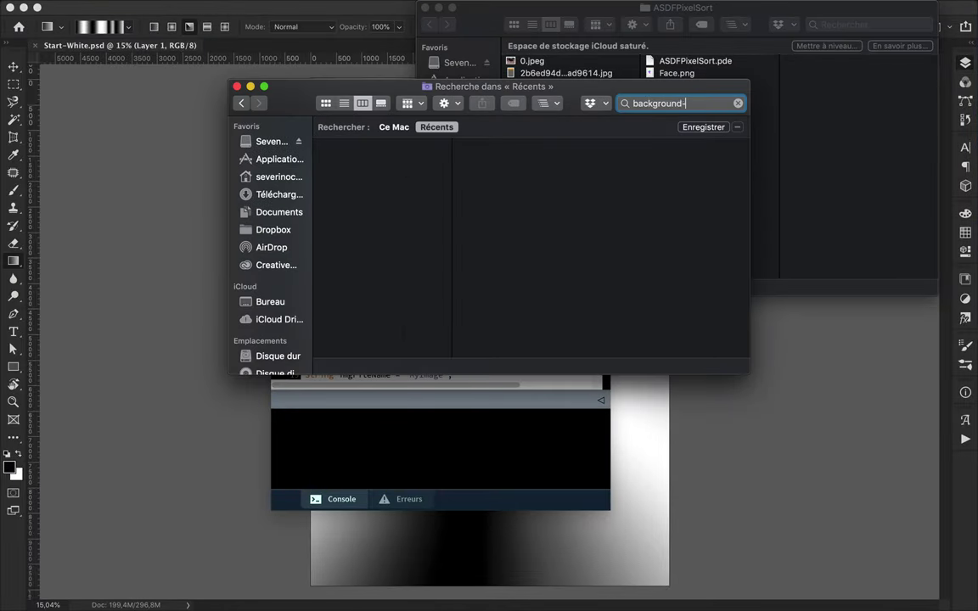
left_click(238, 86)
double_click(408, 295)
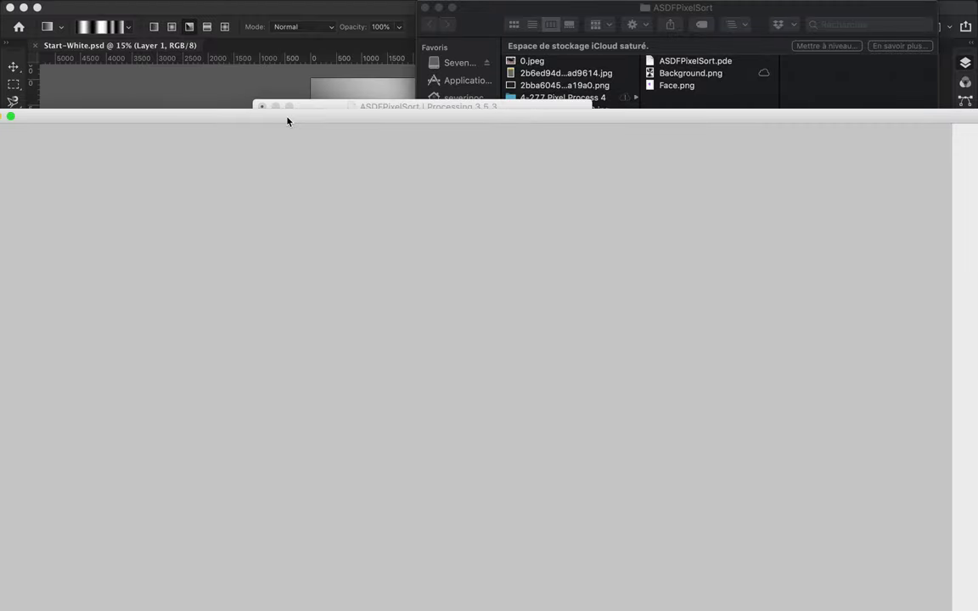
Run the brightness sort and preview the resulting Face_1.png in Finder
left_click(676, 87)
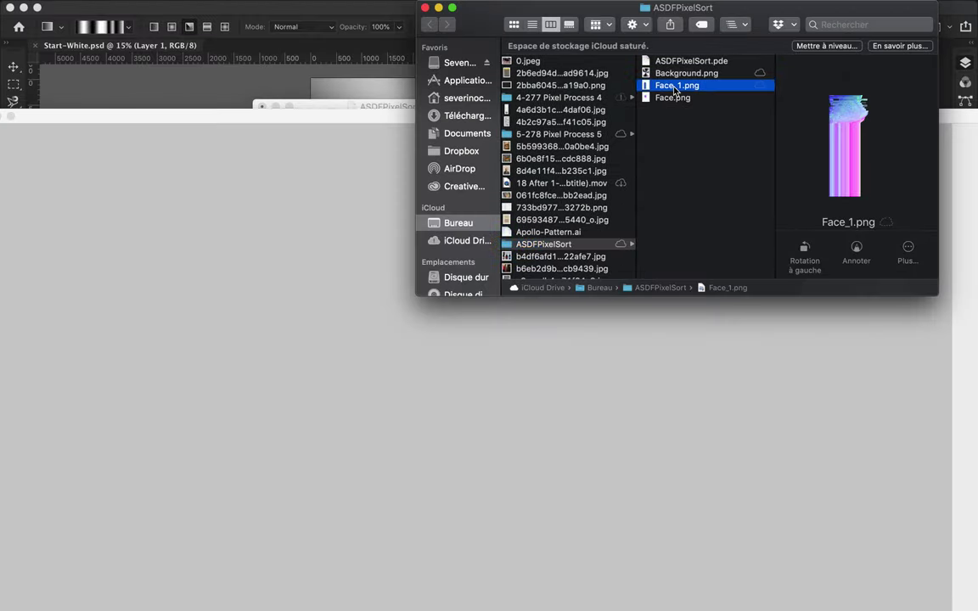
left_click(265, 127)
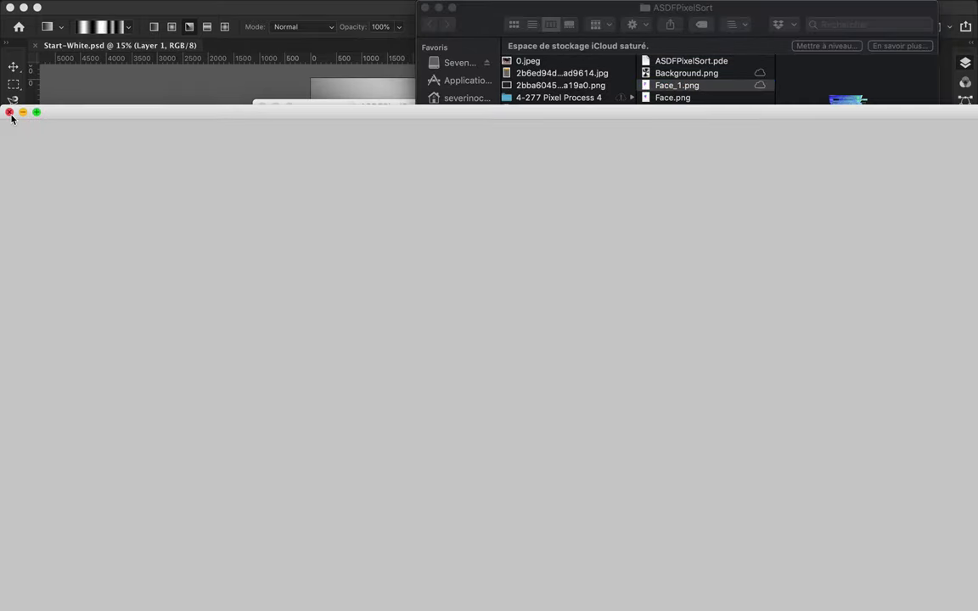
left_click(647, 87)
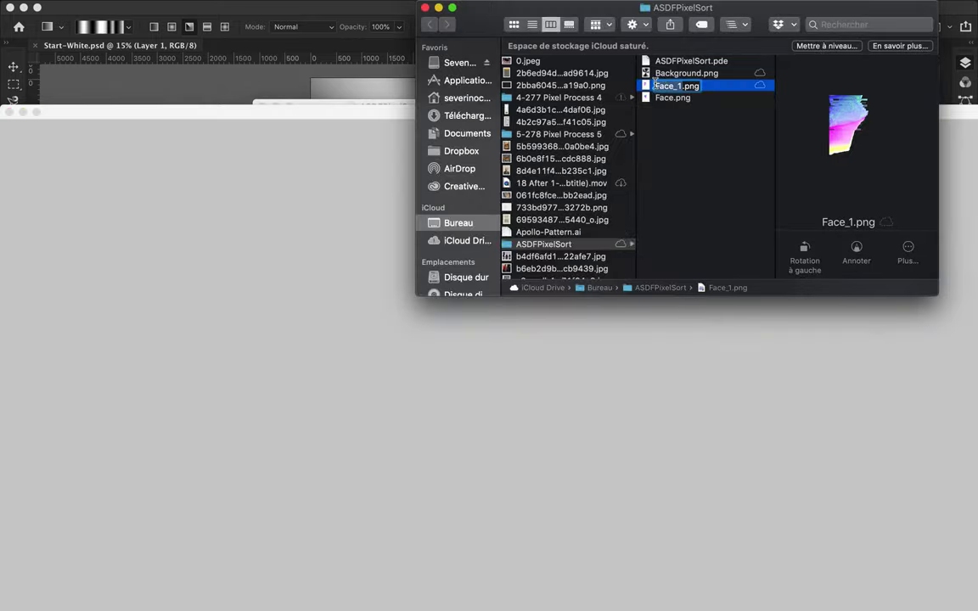
key("space")
key("space")
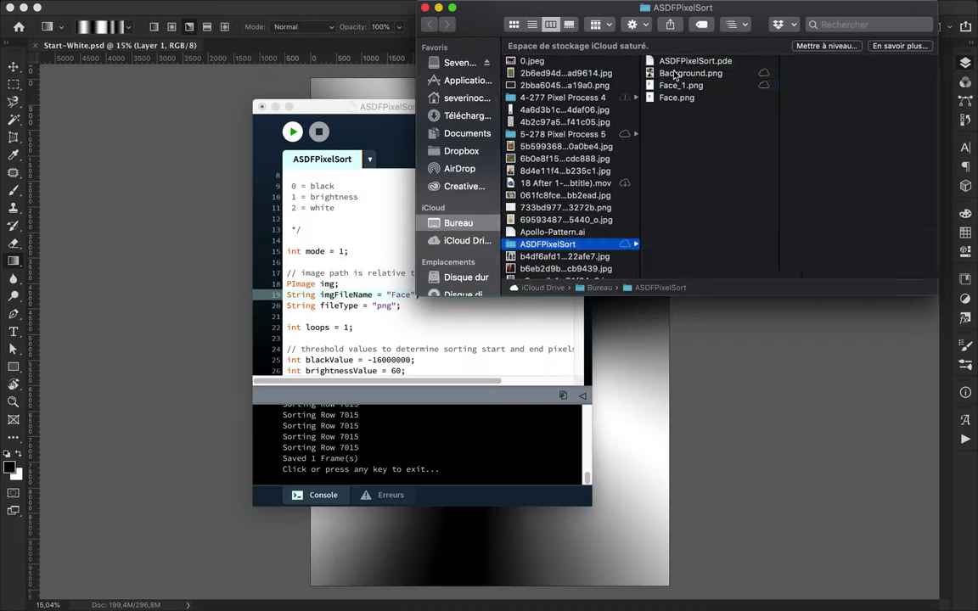
left_click(675, 74)
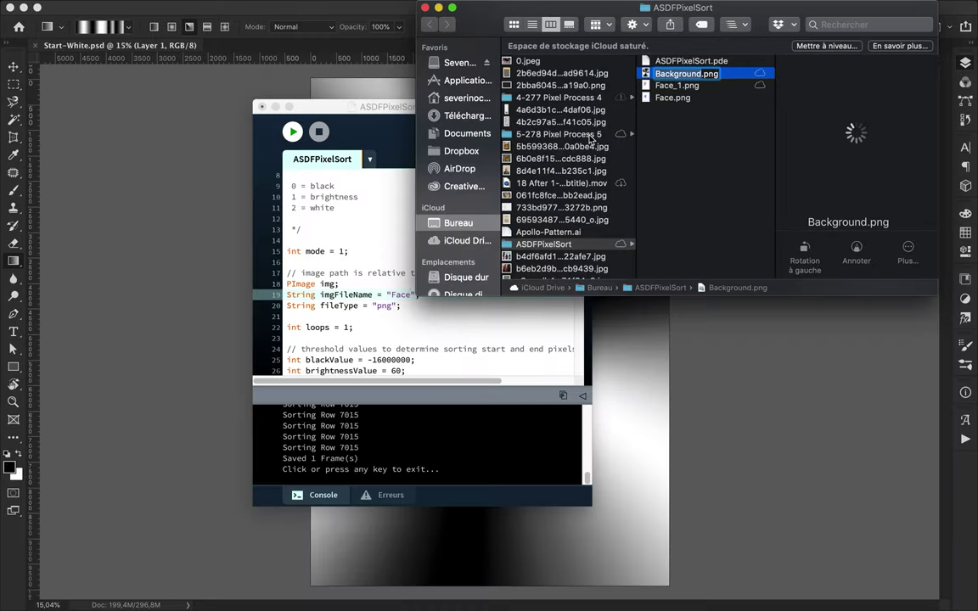
Sort the Background image and preview the streaked Background_1.png in Finder
left_click(292, 132)
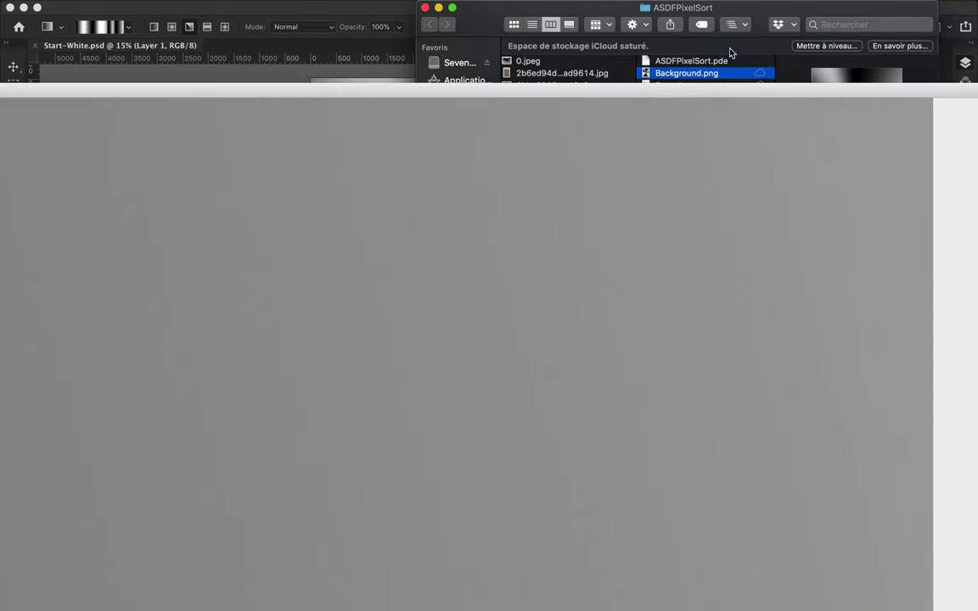
left_click(729, 53)
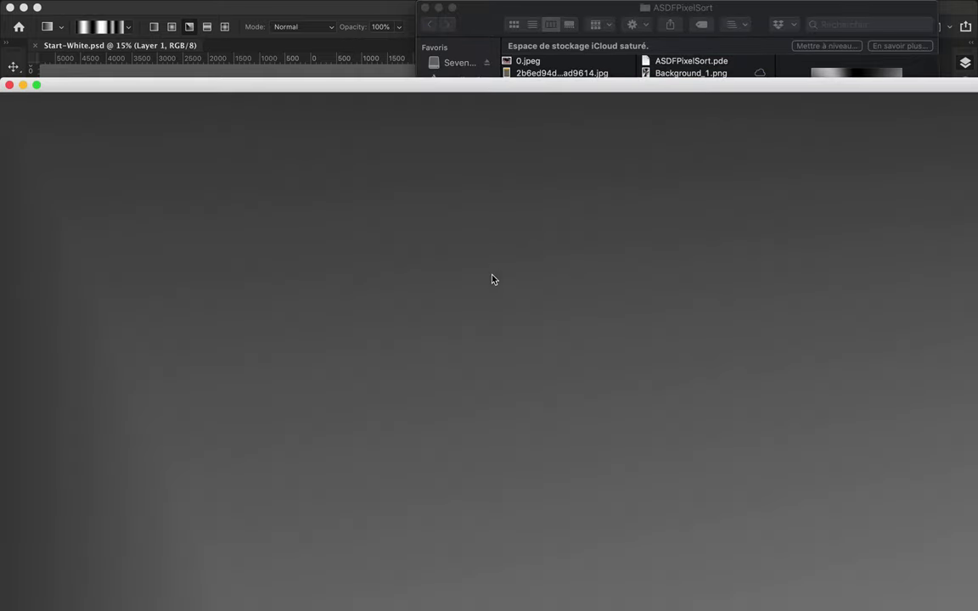
left_click(694, 75)
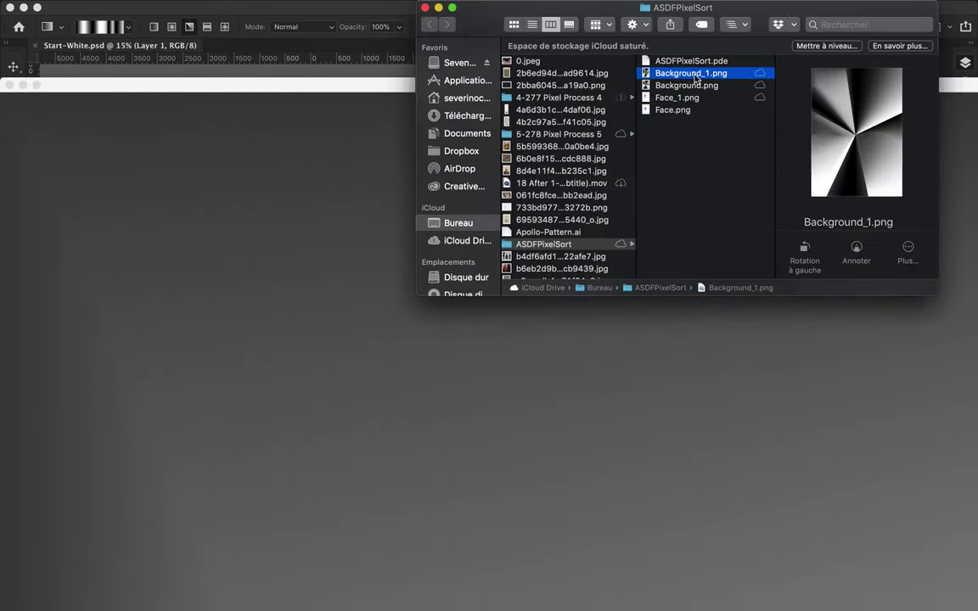
key("space")
key("space")
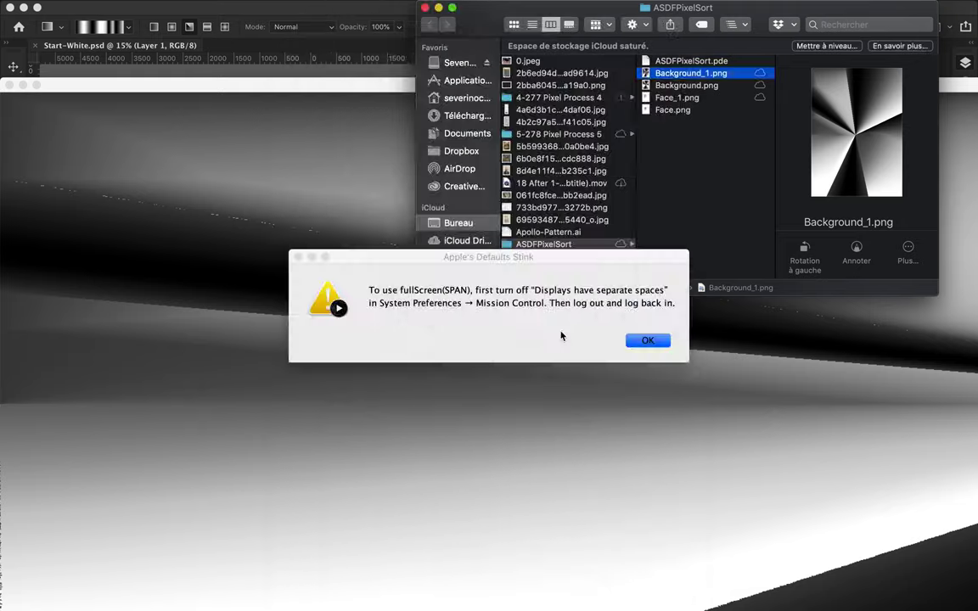
key("Return")
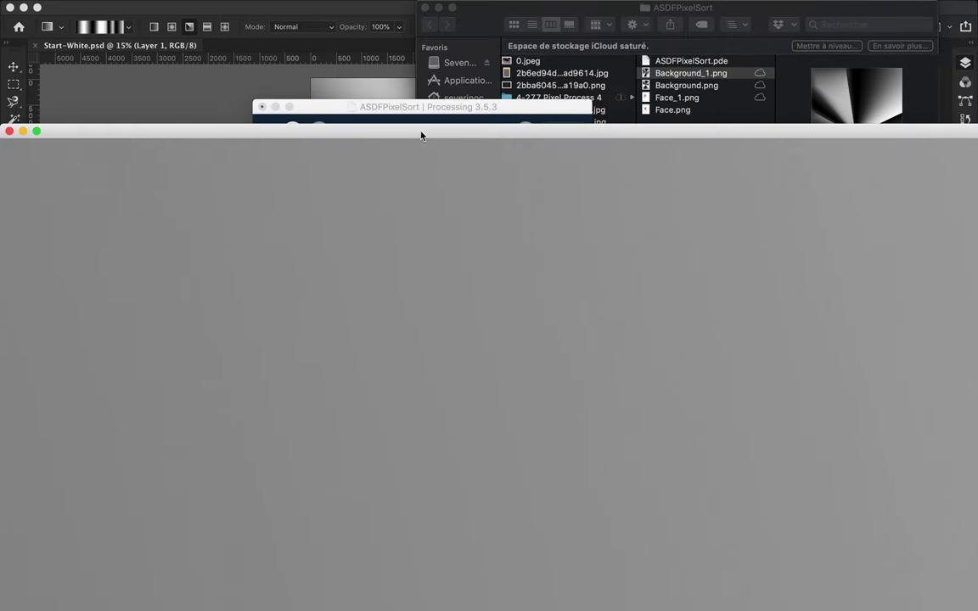
left_click(424, 109)
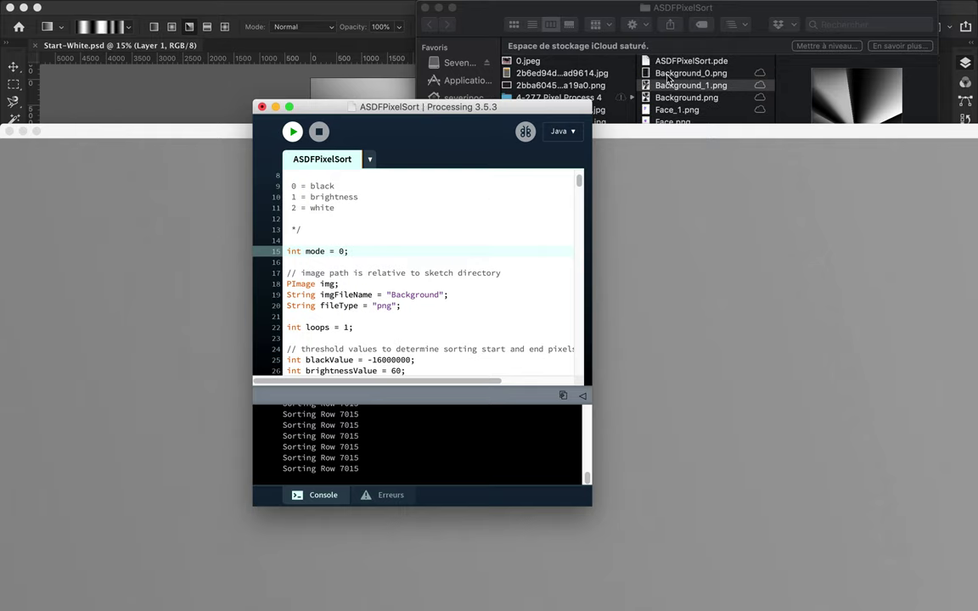
Preview the Background_0.png result in Finder
left_click(666, 76)
key("space")
key("space")
left_click(360, 256)
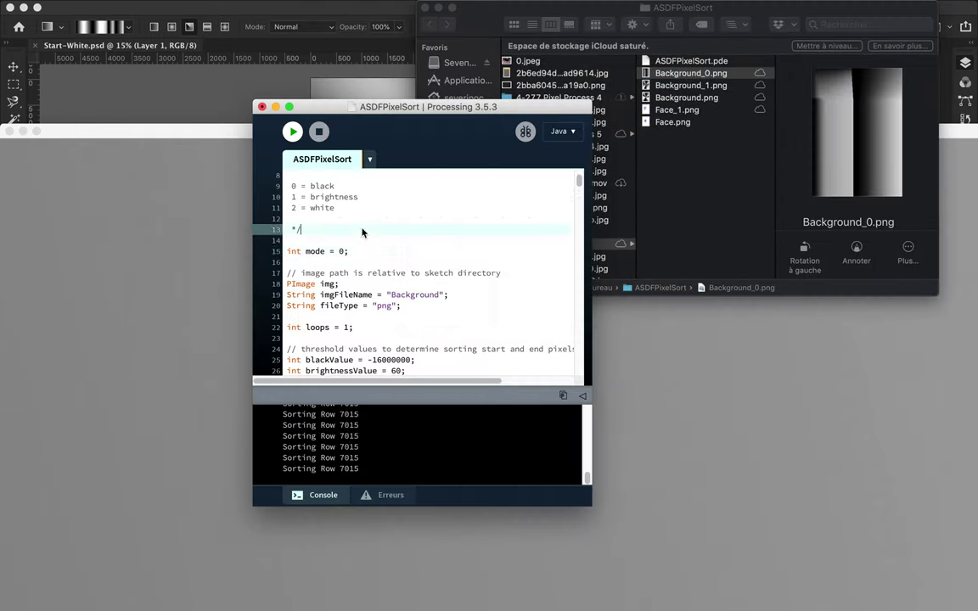
scroll(360, 256, "down", 10)
scroll(360, 256, "down", 3)
scroll(360, 255, "down", 4)
scroll(348, 220, "down", 3)
Delete the Background output PNGs and change imgFileName back to Face
left_click(690, 73)
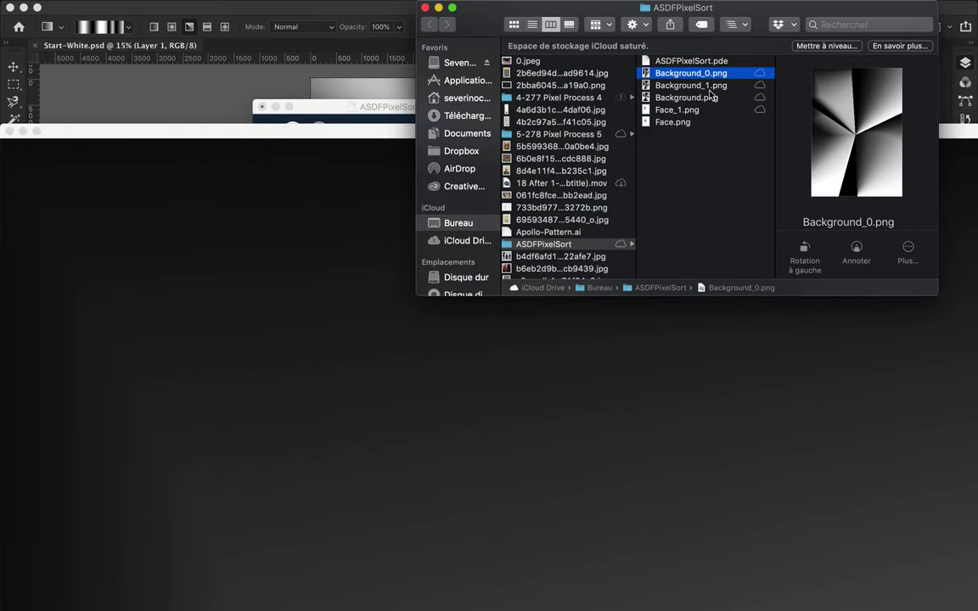
left_click(686, 97, "shift")
key("super+BackSpace")
left_click(682, 85)
left_click(311, 115)
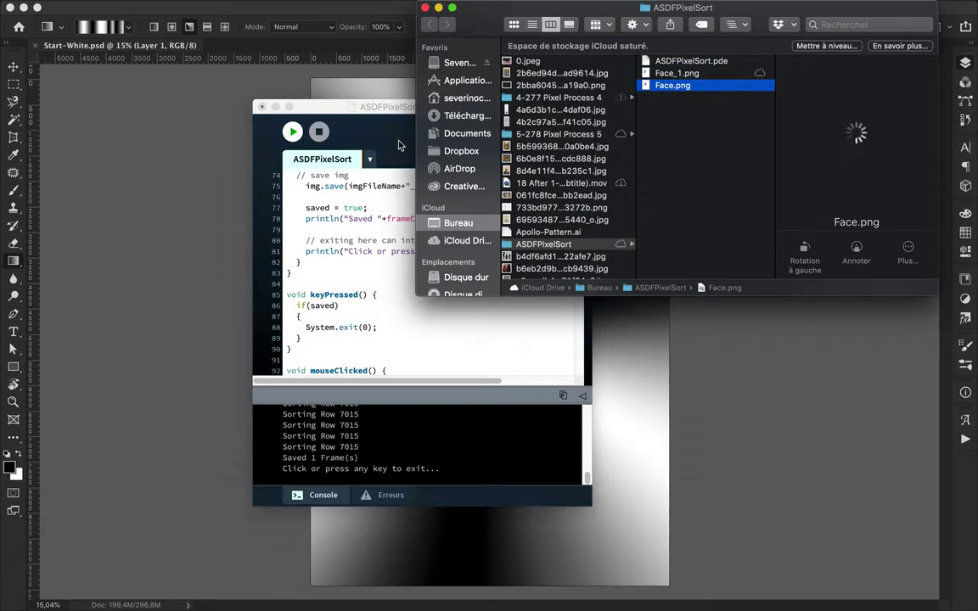
scroll(397, 240, "up", 15)
scroll(399, 255, "down", 2)
double_click(404, 274)
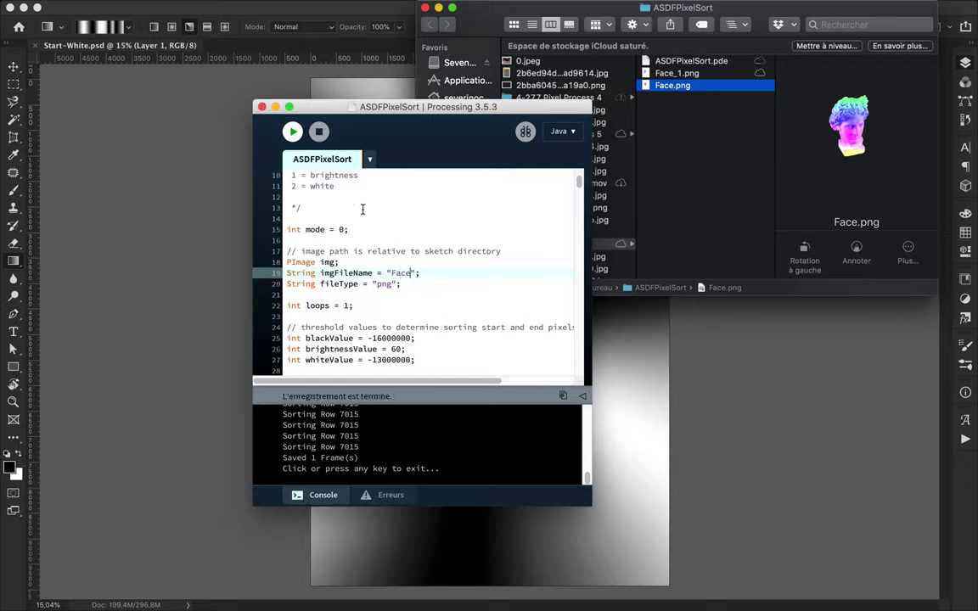
Sort the Face image in black mode and preview the resulting Face_0.png
left_click(293, 133)
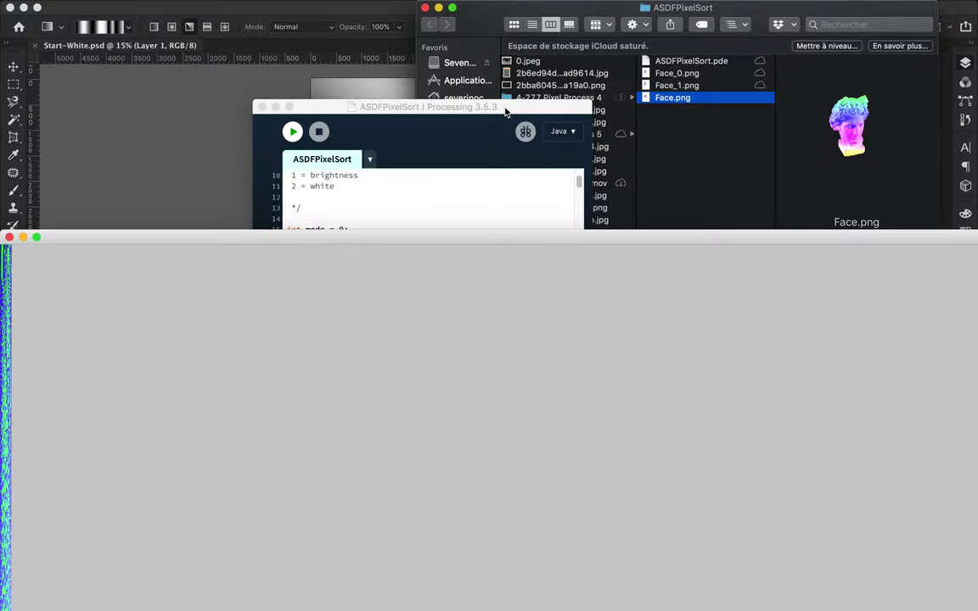
left_click(677, 75)
left_click(677, 75)
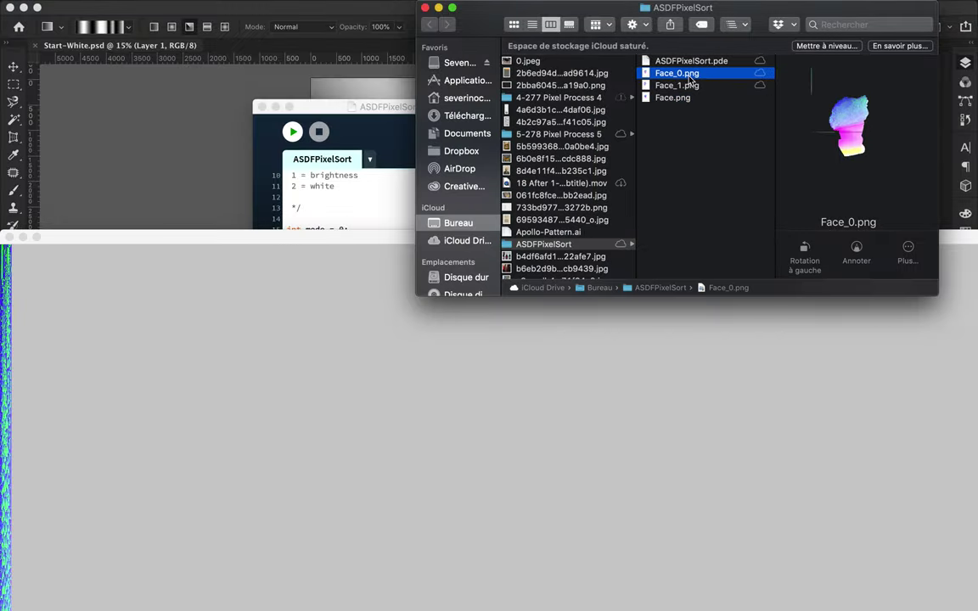
left_click(310, 280)
left_click(560, 28)
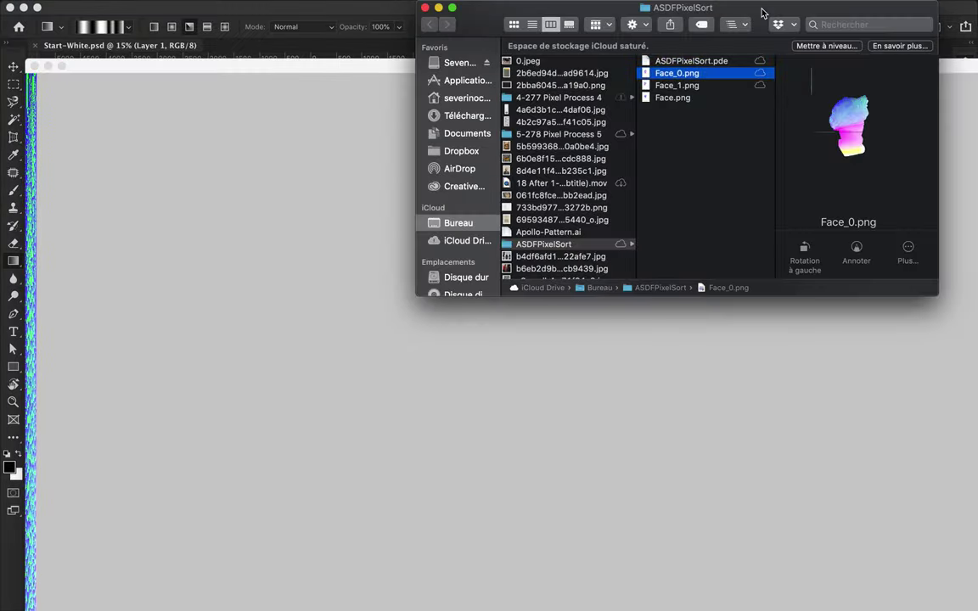
key("space")
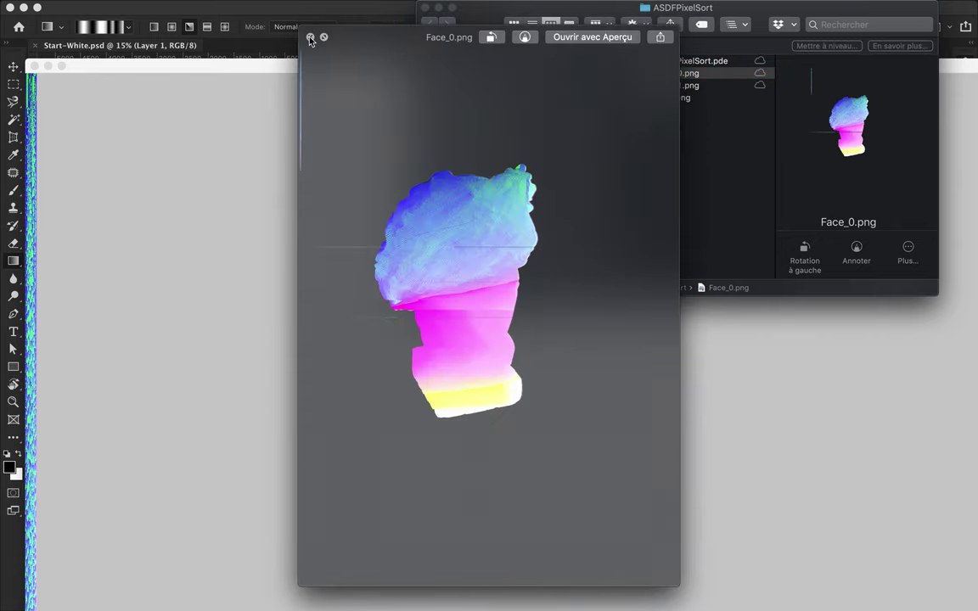
left_click(310, 39)
left_click(536, 111)
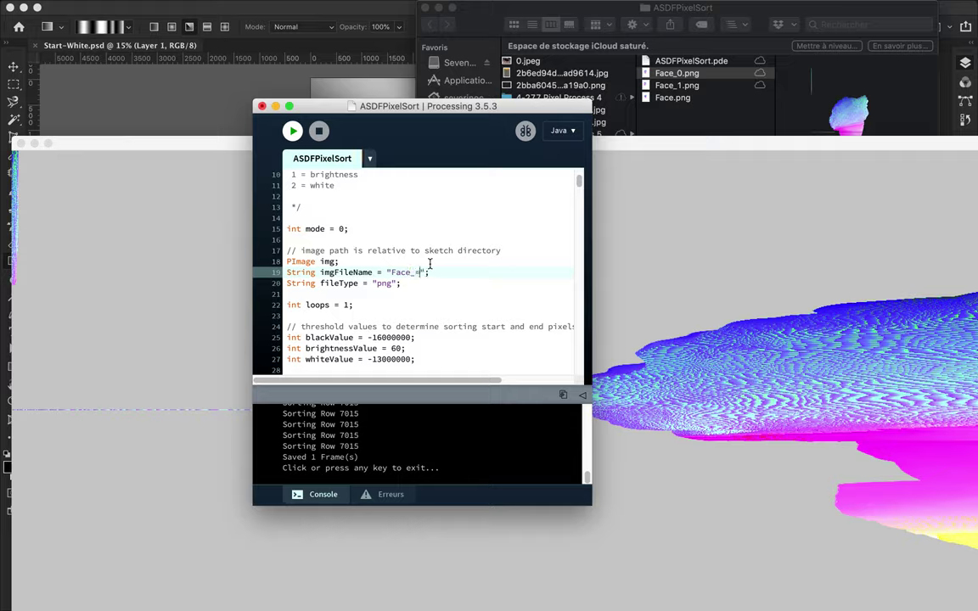
Re-sort Face_0 into Face_0_0.png, then run Face_0 again with mode 2
left_click(292, 131)
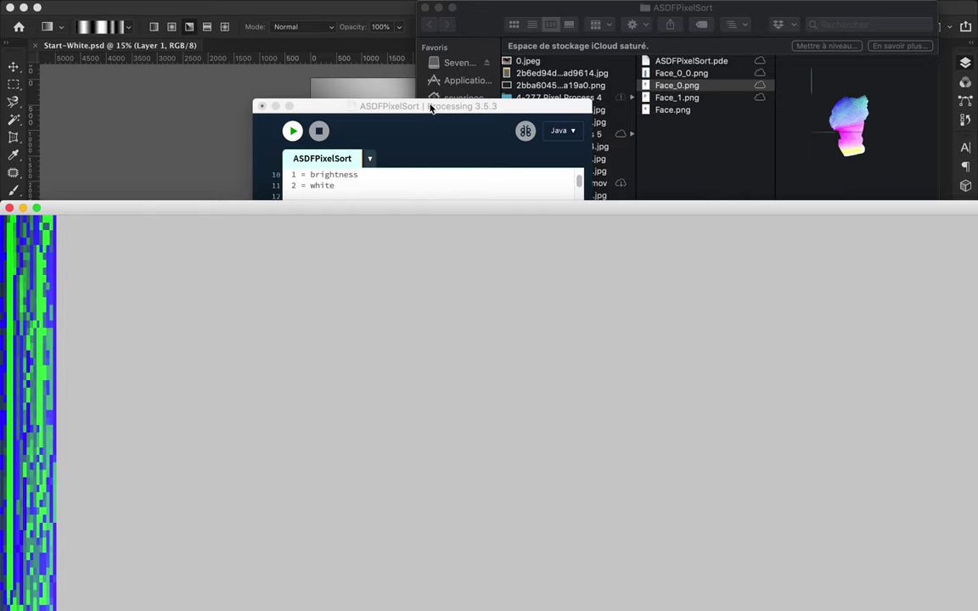
left_click(606, 65)
key("Up")
key("space")
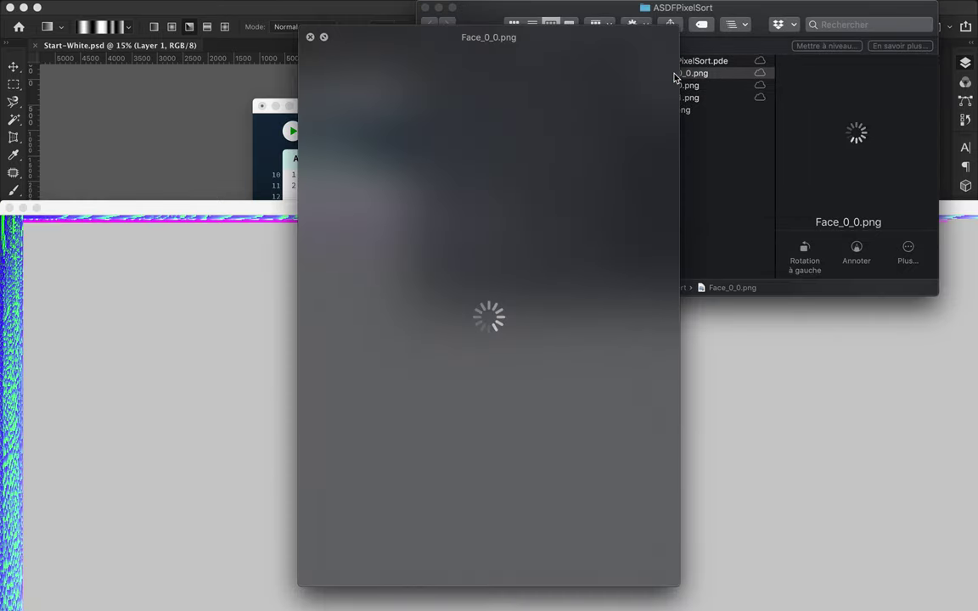
left_click(311, 37)
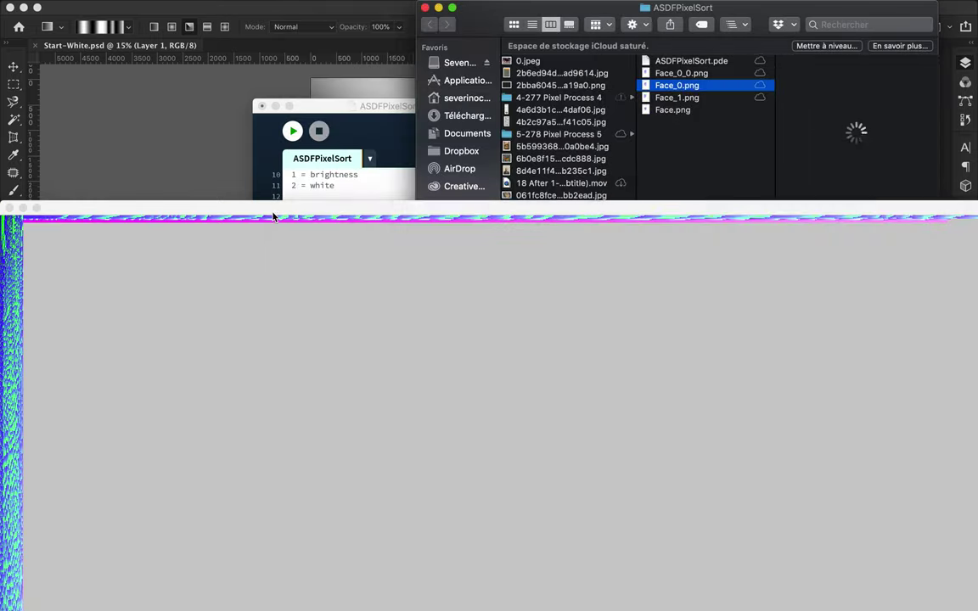
left_click(339, 228)
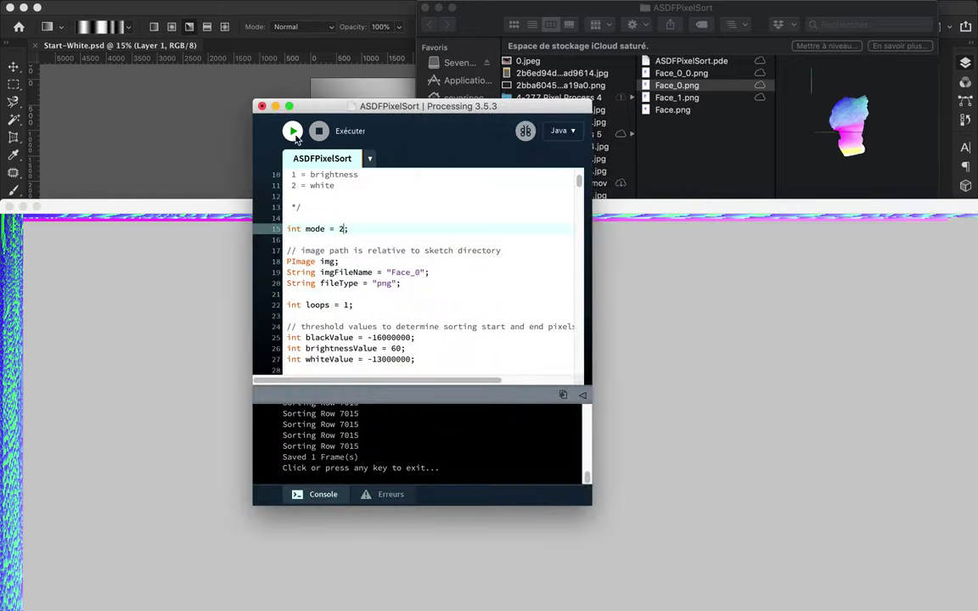
left_click(293, 132)
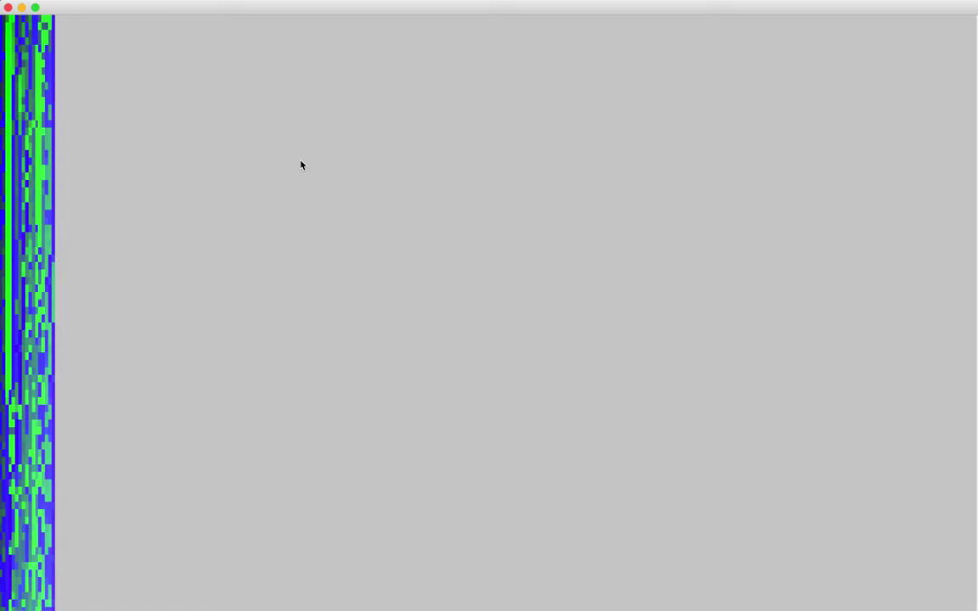
Delete the radial gradient layer and pick the Spectrum gradient preset
mouse_move(489, 607)
left_click(432, 587)
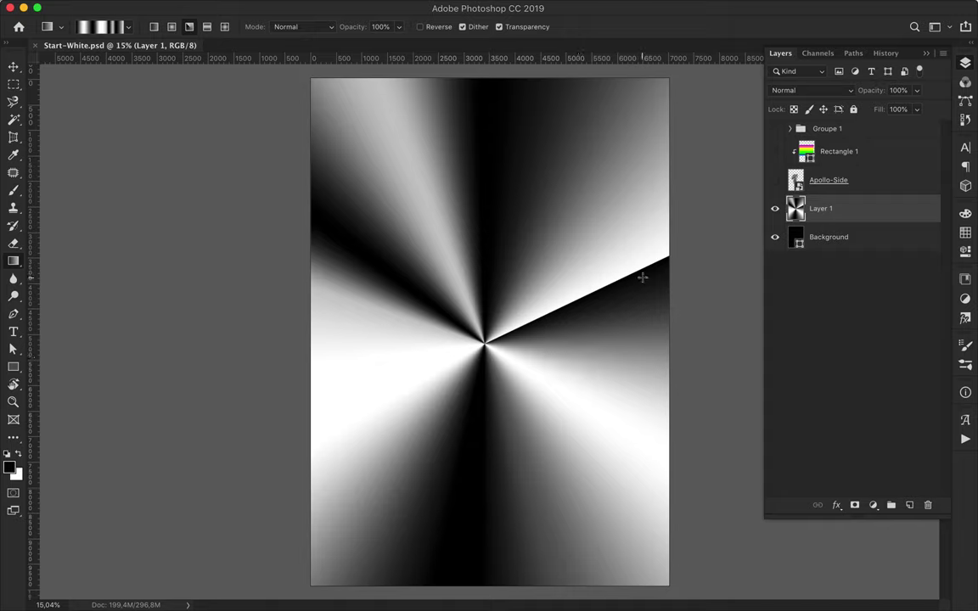
left_click_drag(793, 211, 906, 505)
left_click(102, 26)
scroll(707, 176, "down", 3)
scroll(707, 177, "up", 3)
scroll(707, 176, "down", 3)
scroll(707, 177, "up", 3)
double_click(707, 177)
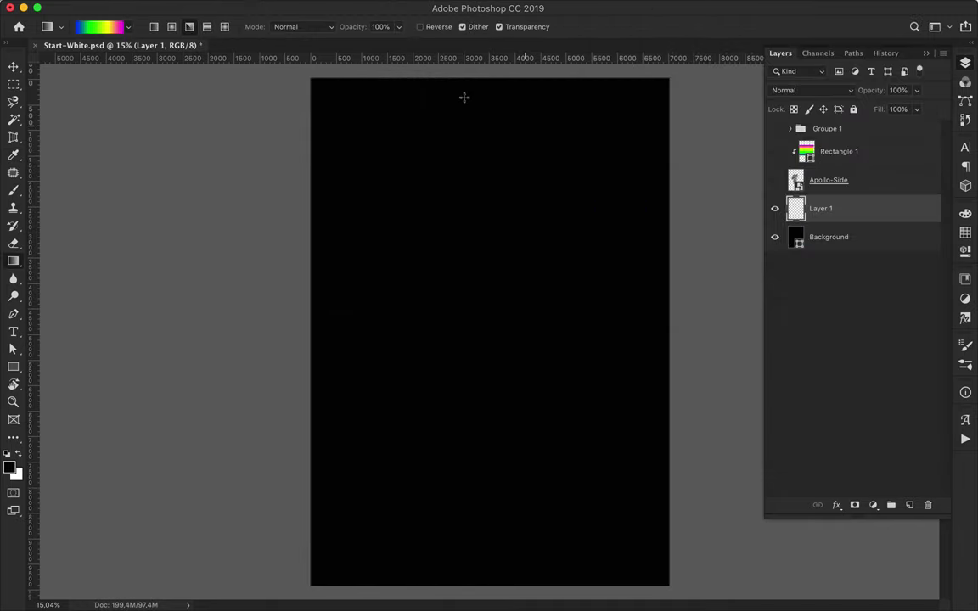
Redraw the vertical rainbow gradient, duplicate it, and convert the copy for Smart Filters
key("ctrl+z")
key("ctrl+shift+z")
key("ctrl+shift+z")
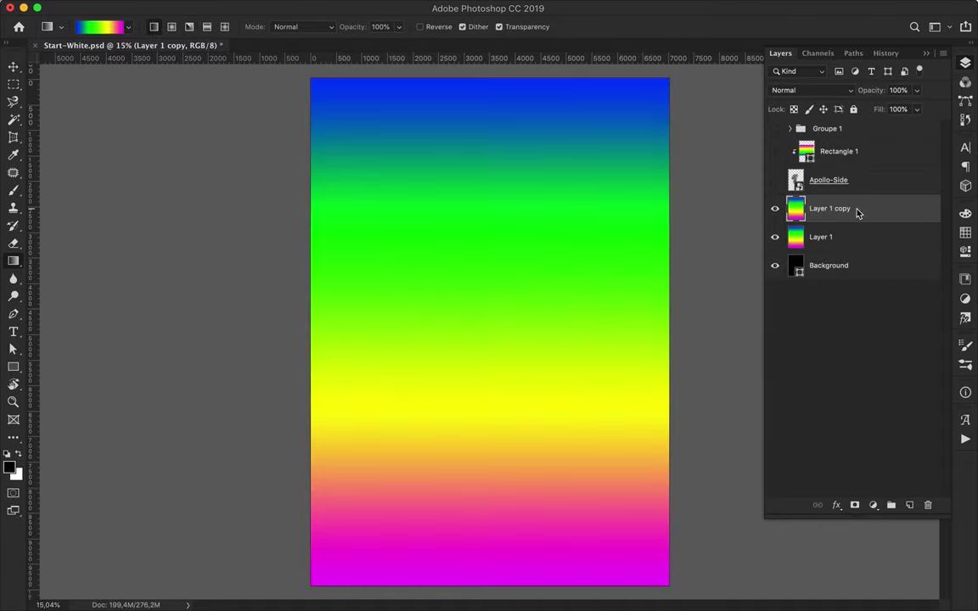
left_click(333, 9)
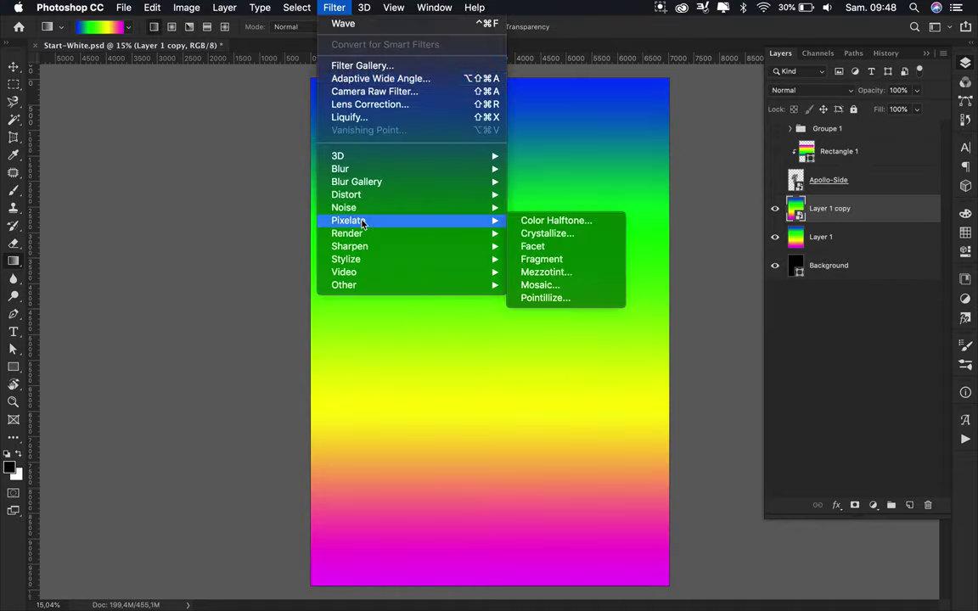
left_click(381, 43)
left_click_drag(840, 182, 866, 194)
left_click(338, 7)
Smear the Apollo-Side copy with a Liquify Forward Warp and move the rainbow copy above it
left_click(374, 119)
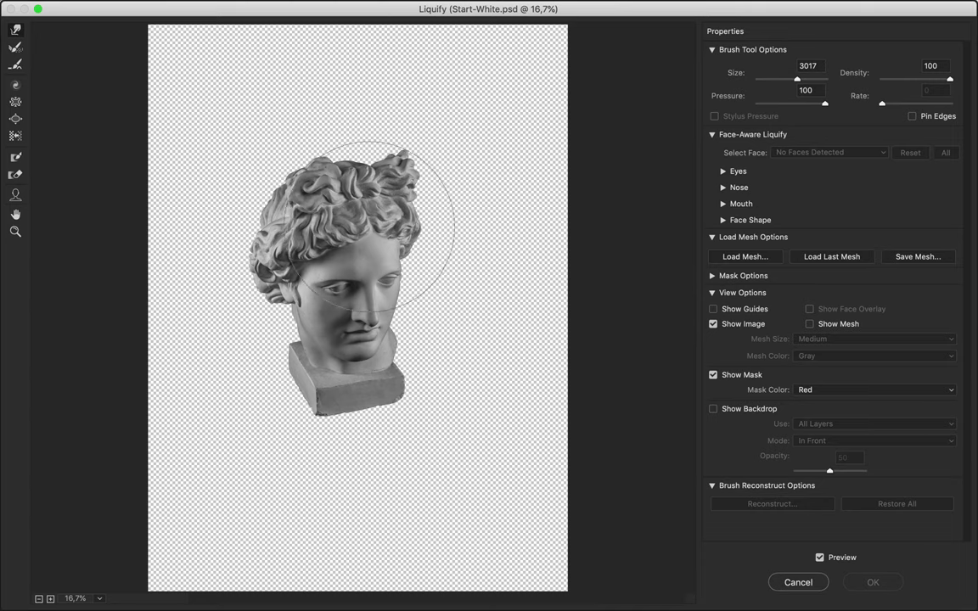
mouse_move(393, 241)
left_mouse_down()
mouse_move(184, 586)
mouse_move(408, 293)
mouse_move(654, 68)
mouse_move(382, 280)
mouse_move(463, 365)
mouse_move(620, 464)
mouse_move(543, 556)
mouse_move(577, 543)
left_mouse_up()
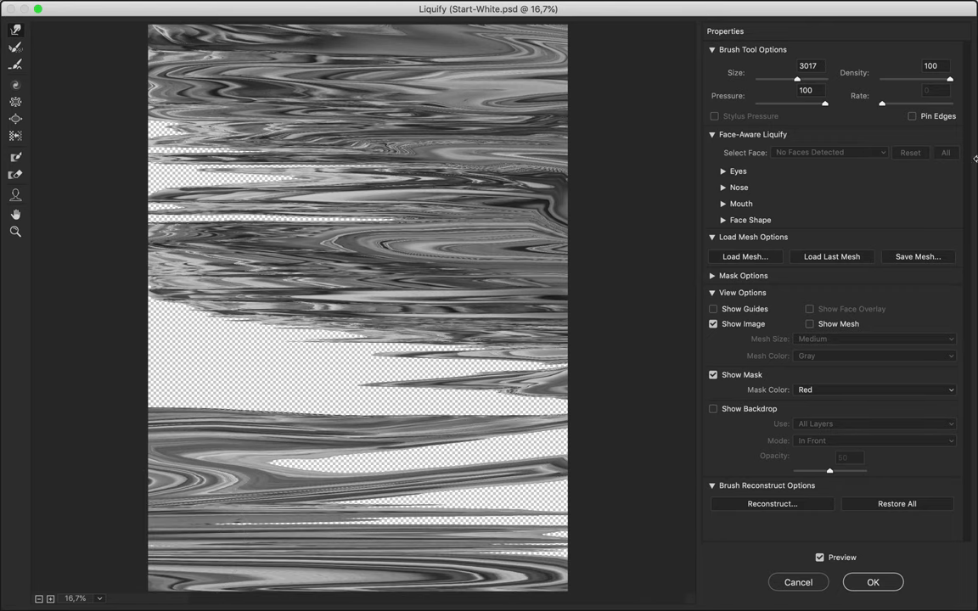
left_click(883, 578)
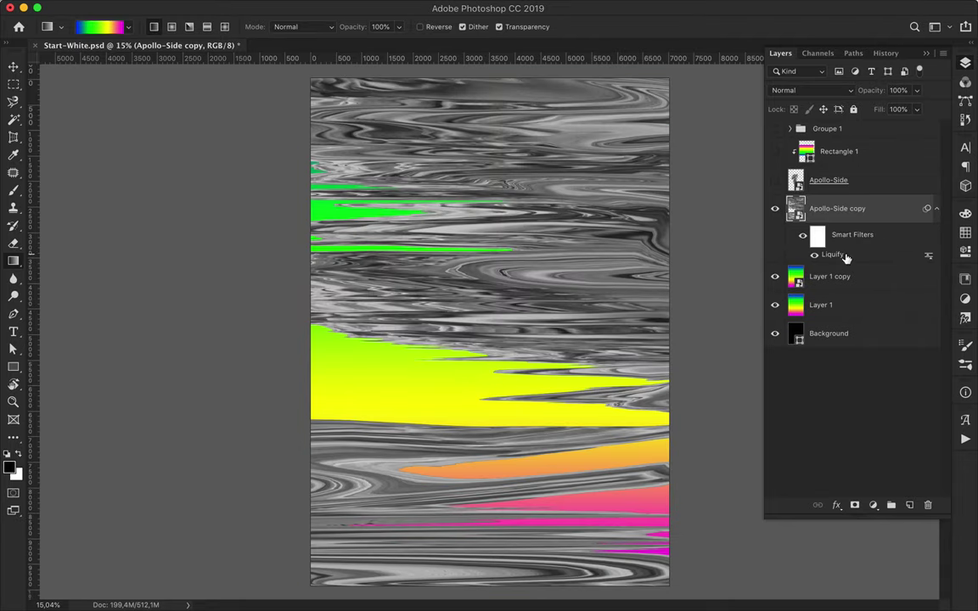
left_click_drag(840, 276, 839, 223)
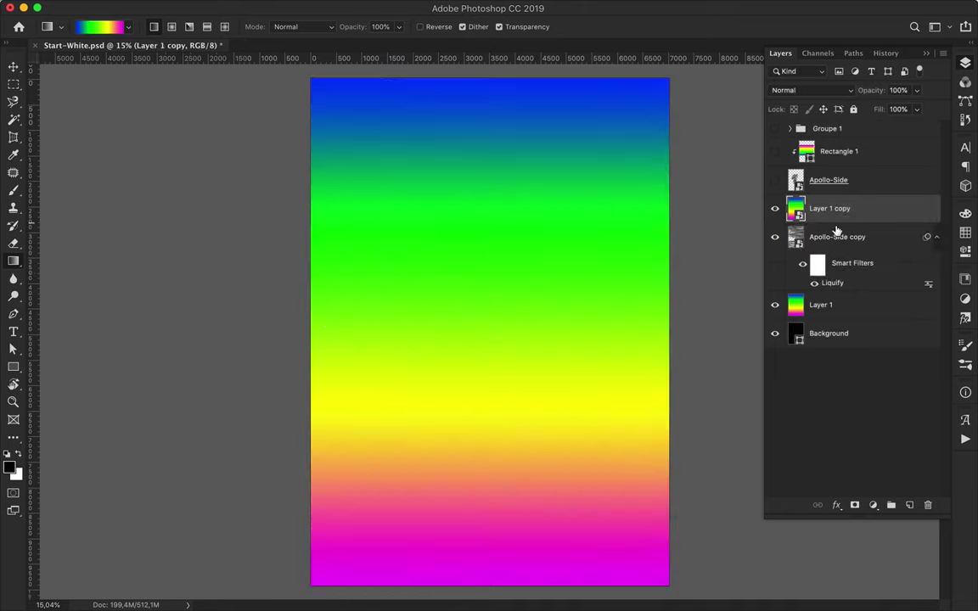
Duplicate the swirled rainbow layer and give the copy a Gaussian Blur of radius 34.6
left_click(817, 89)
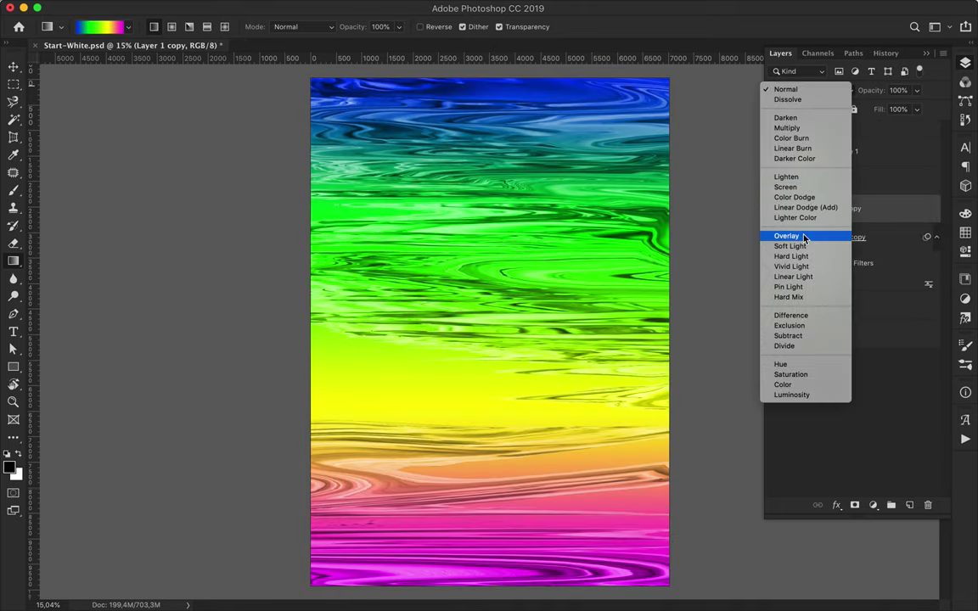
key("Escape")
key("super+j")
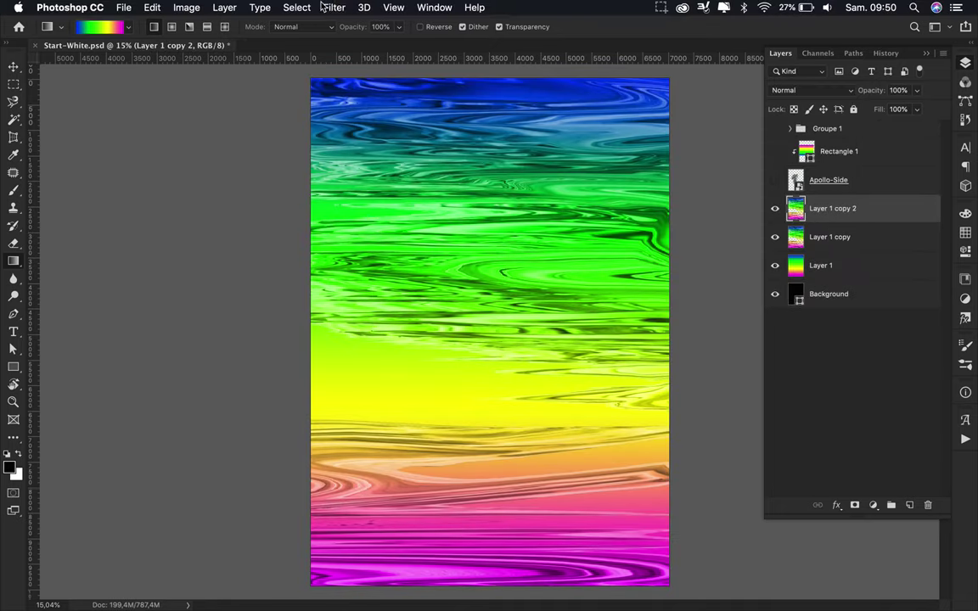
left_click(323, 7)
left_click(524, 220)
left_click_drag(699, 319, 671, 322)
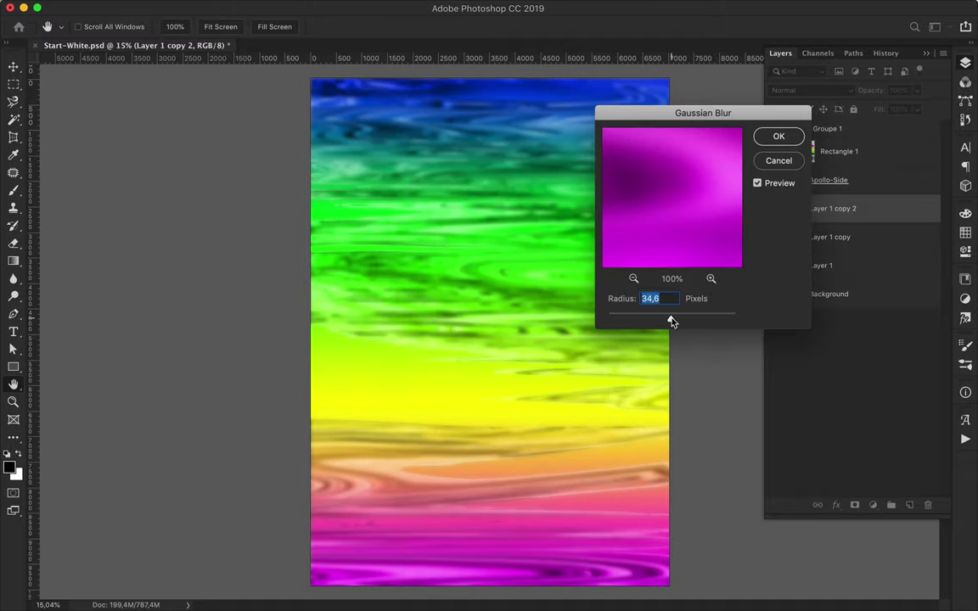
left_click(778, 135)
Keep Normal blend mode, delete the blurred copy, and export the poster as Background.png
left_click(818, 90)
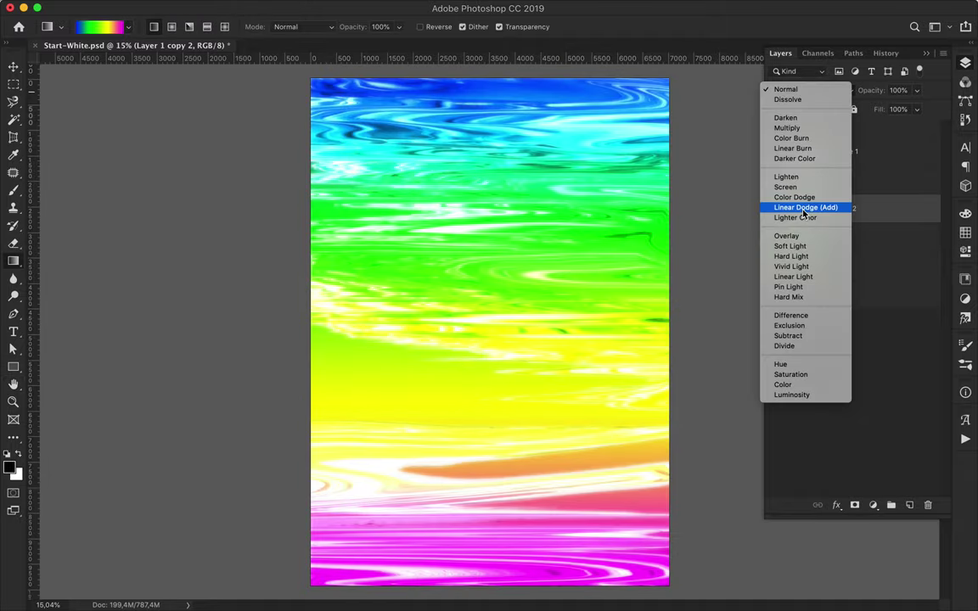
left_click(798, 385)
key("Delete")
left_click(123, 7)
left_click(373, 179)
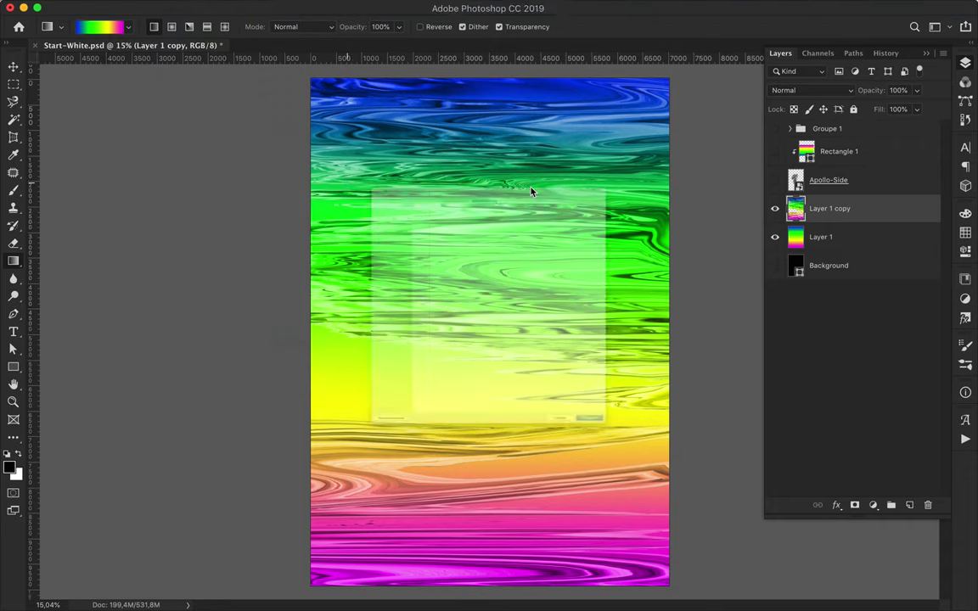
key("Escape")
Open the pixel-sort sketch folder and preview Face_0_2.png
left_click(525, 601)
key("super+k")
left_click(678, 83)
Set the sketch's int mode to 1, run it, and check the new Face_0_1.png output
left_click(677, 73)
double_click(340, 229)
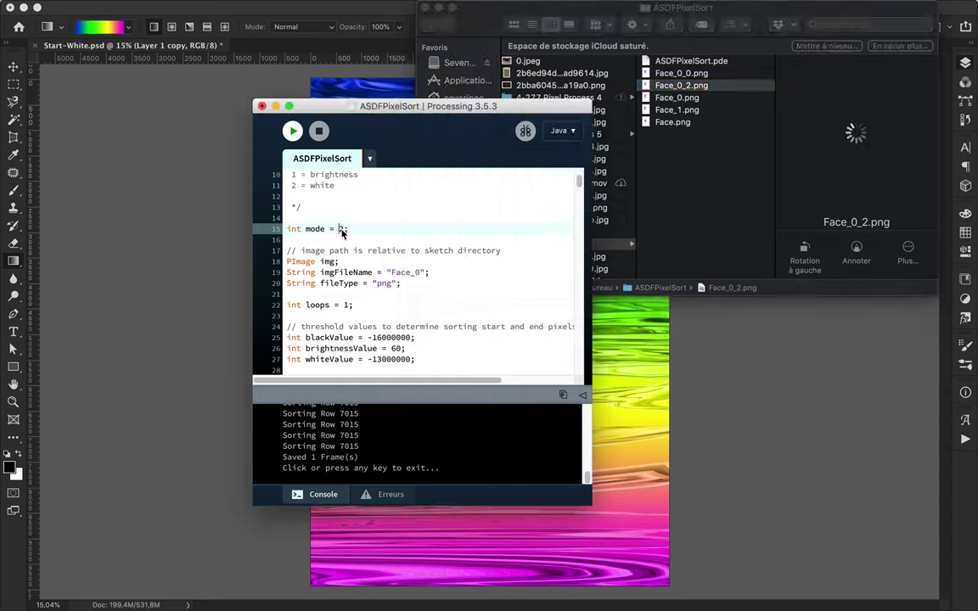
left_click(295, 131)
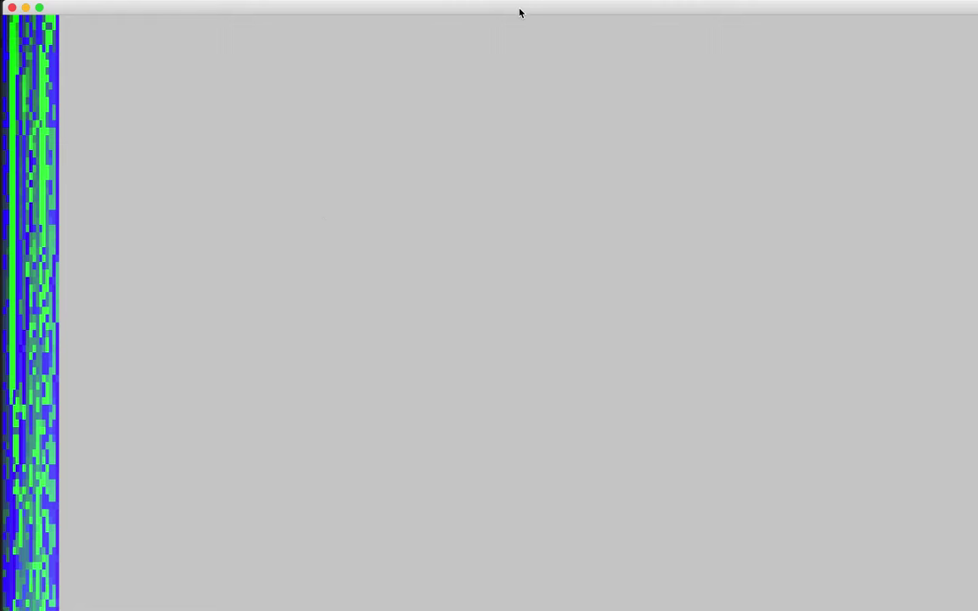
left_click_drag(520, 11, 520, 196)
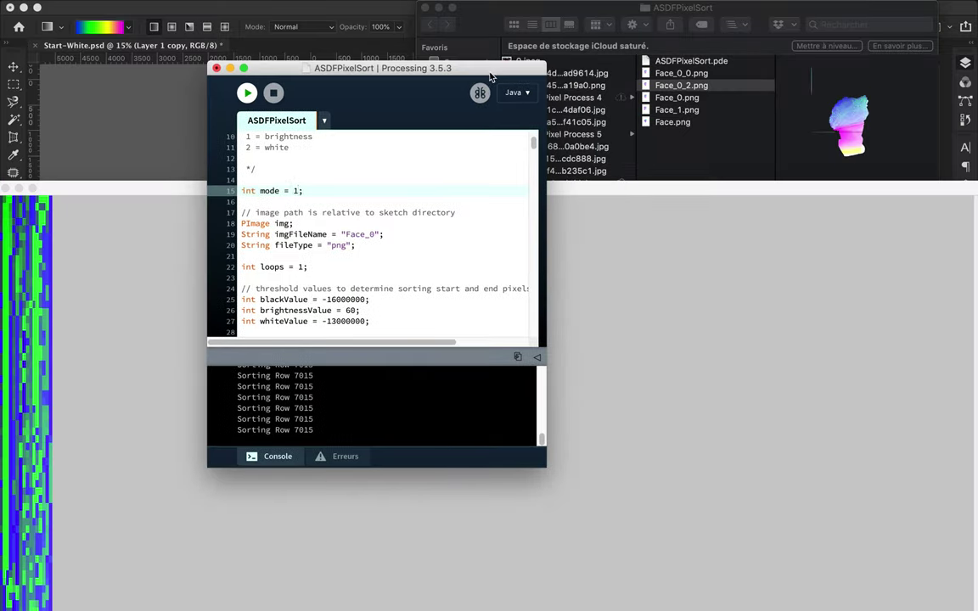
left_click(677, 97)
left_click(685, 74)
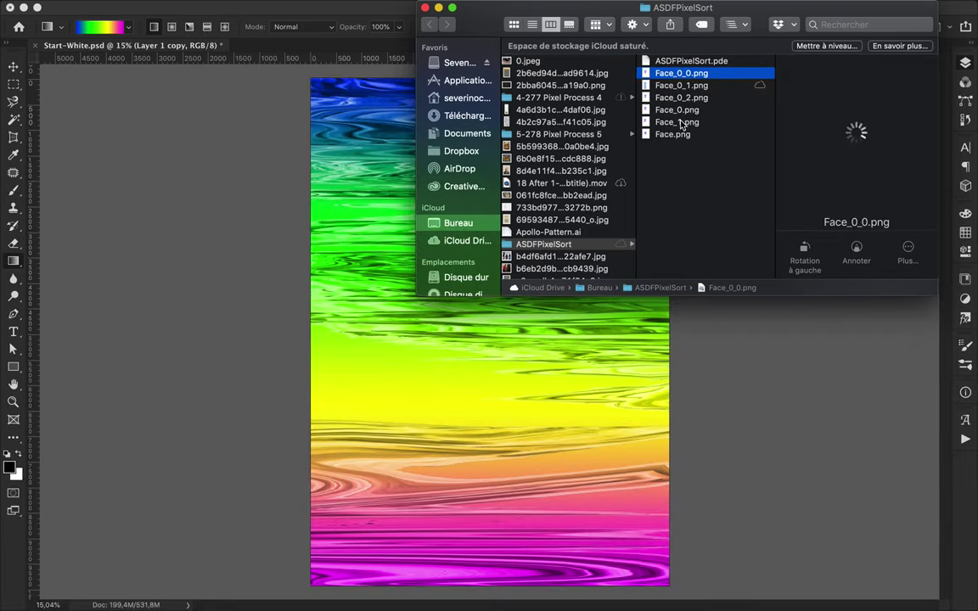
left_click(675, 93)
left_click(686, 73)
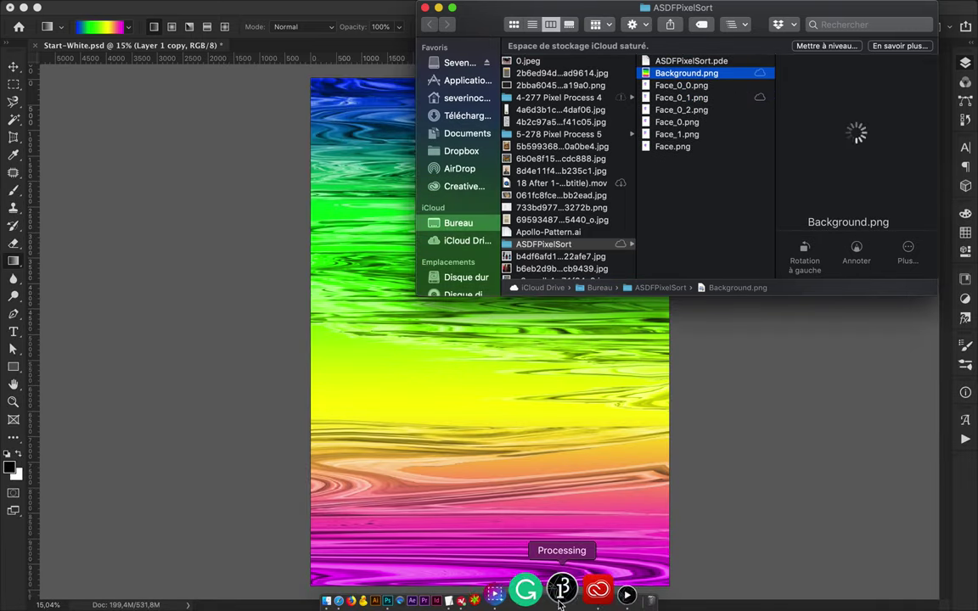
Change imgFileName on line 19 to "Background" and run the sketch
left_click(548, 589)
double_click(360, 234)
type("Background")
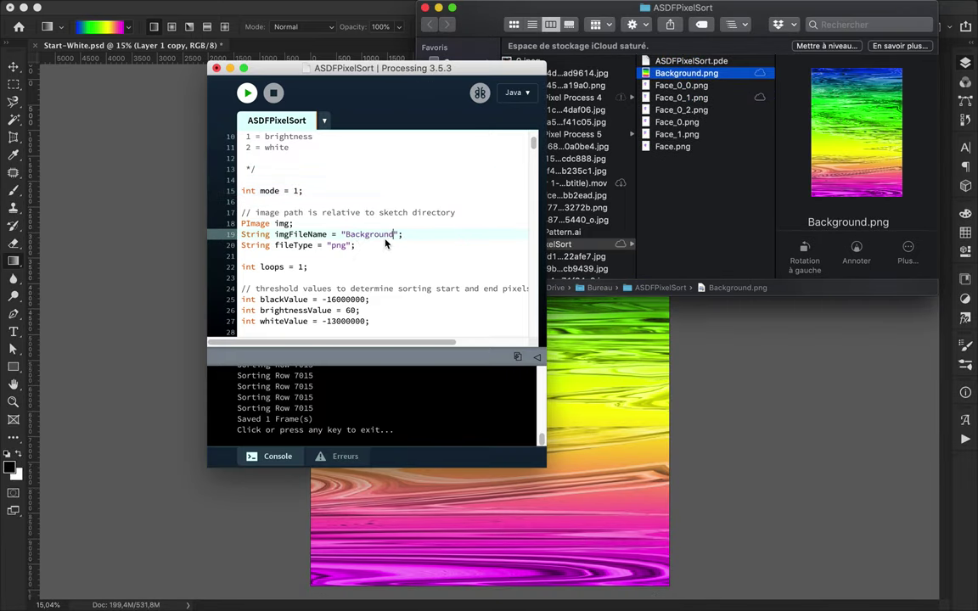
left_click(247, 94)
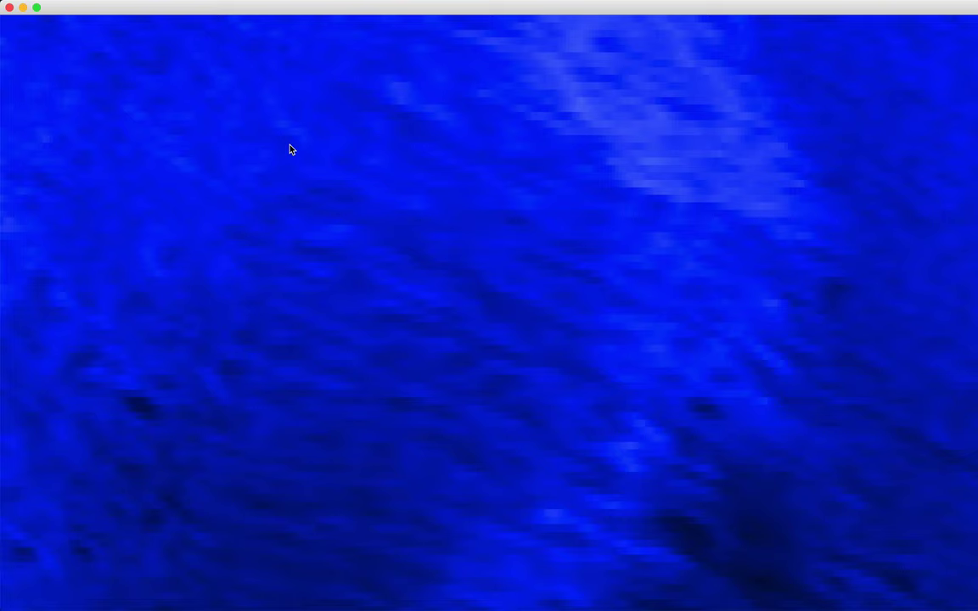
Check the new Background_1.png output in the sketch folder
left_click_drag(534, 10, 574, 161)
left_click(768, 12)
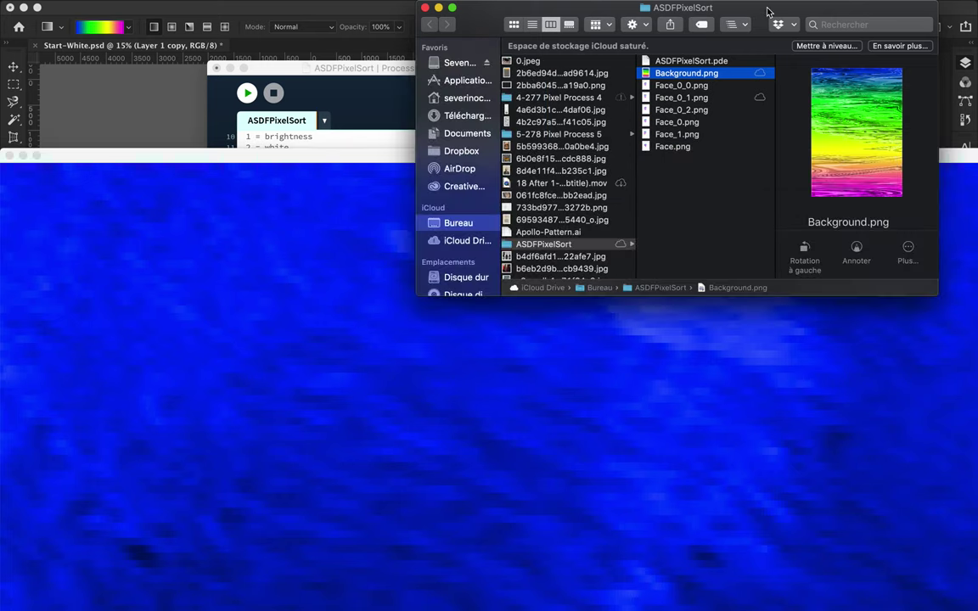
left_click(701, 75)
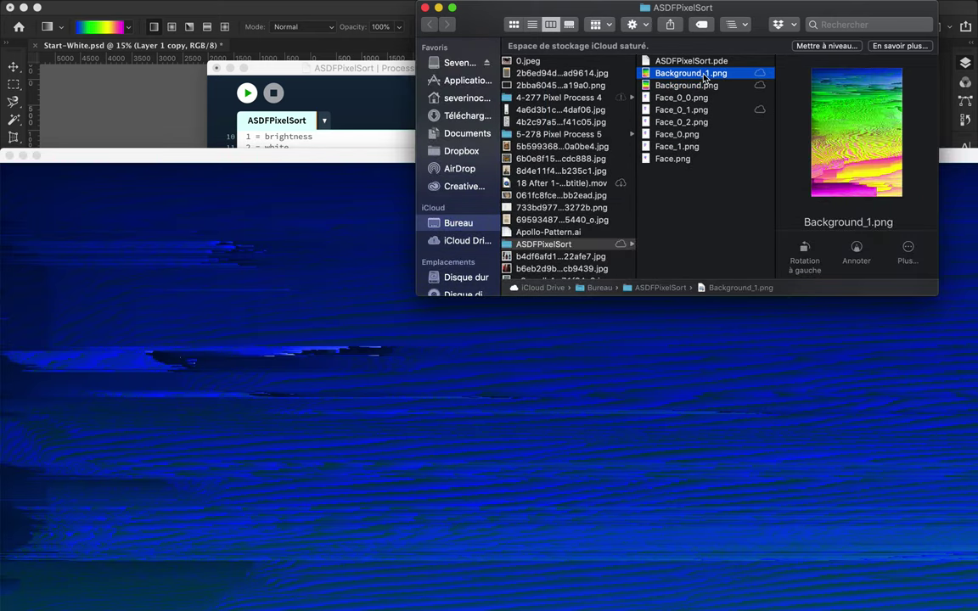
Dismiss the full-screen warning, change the mode value on line 15, and rerun the sort
left_click(355, 153)
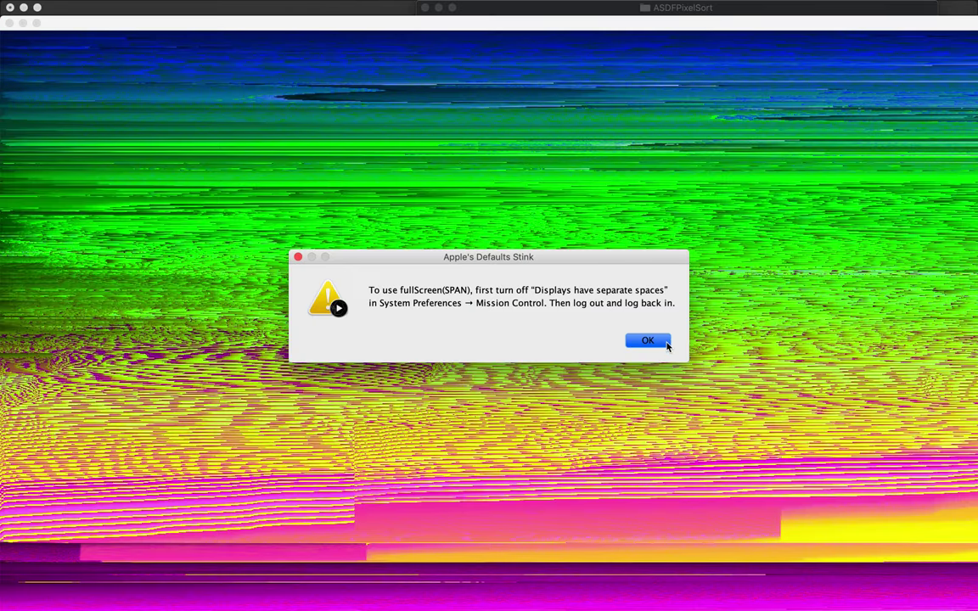
left_click(667, 342)
left_click(136, 105)
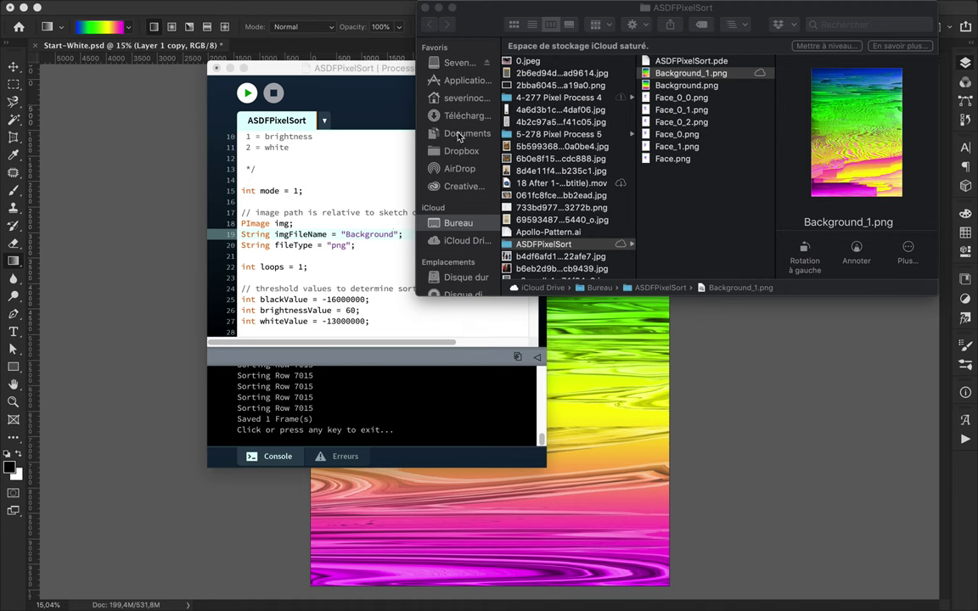
double_click(297, 191)
left_click(247, 93)
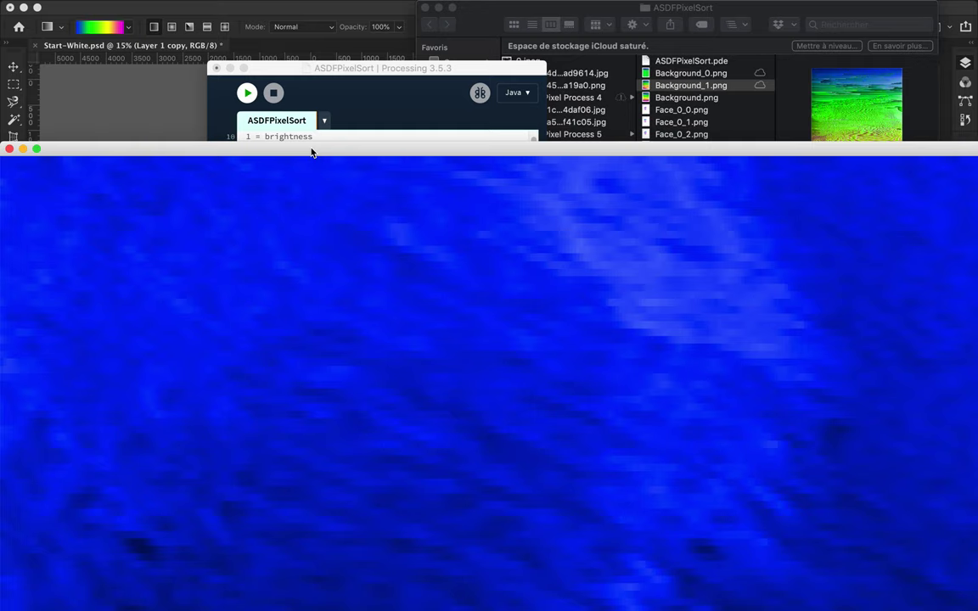
left_click(636, 73)
Compare Background_1.png and Background_0.png, then rerun the sketch past the full-screen warning
key("Down")
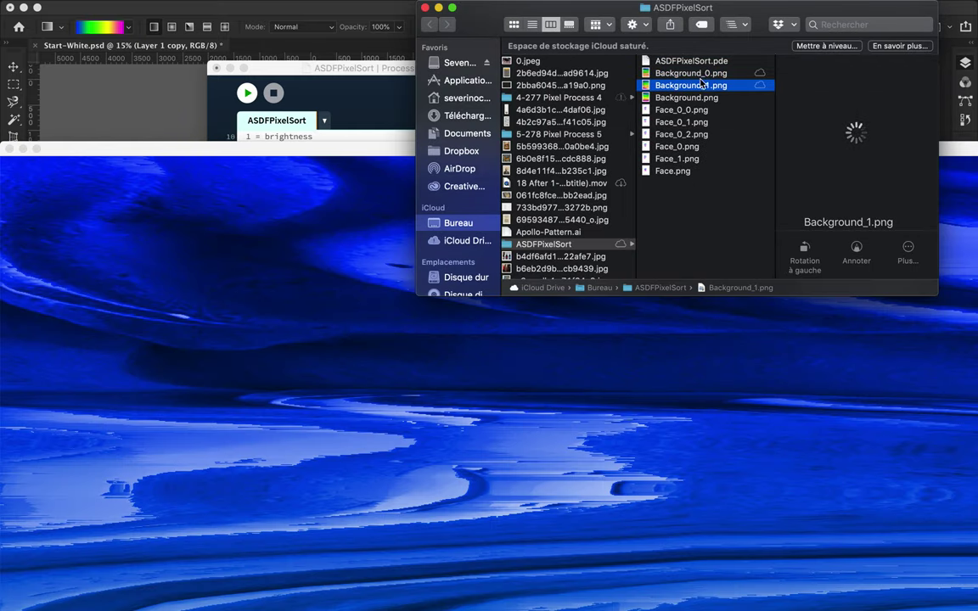
key("Up")
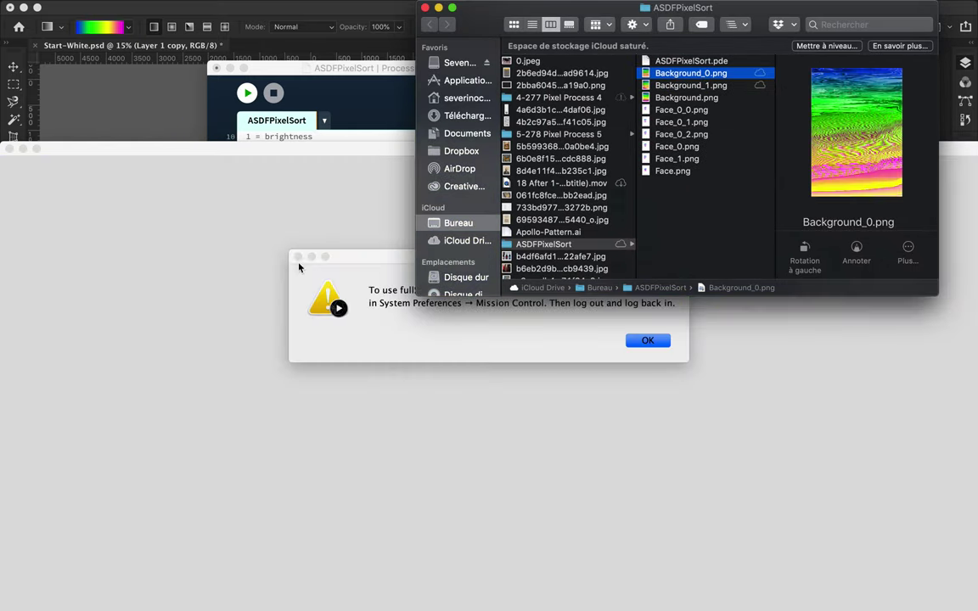
key("Return")
left_click(247, 96)
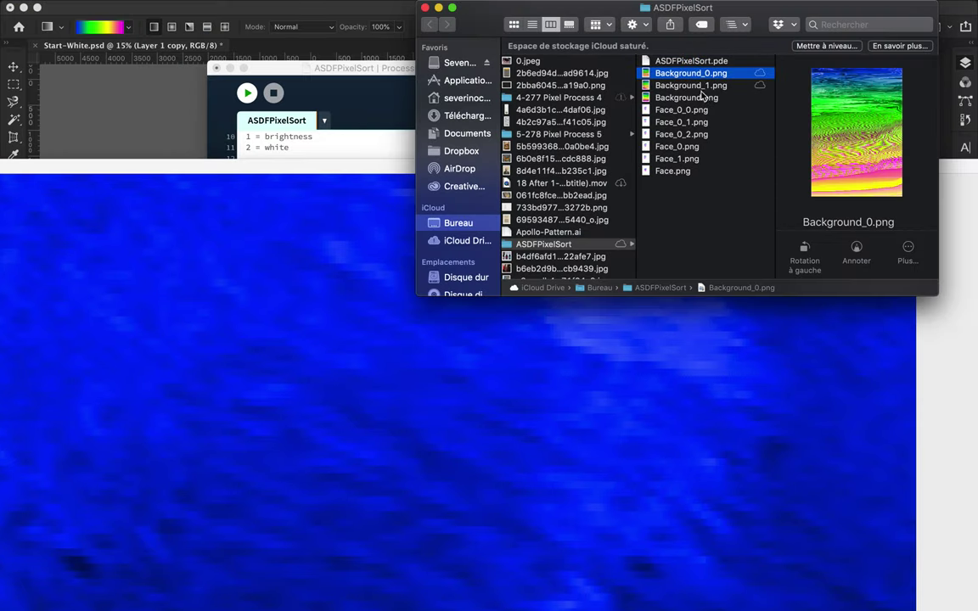
Quick Look the new Background_2.png output, then select Background_0.png
left_click(703, 99)
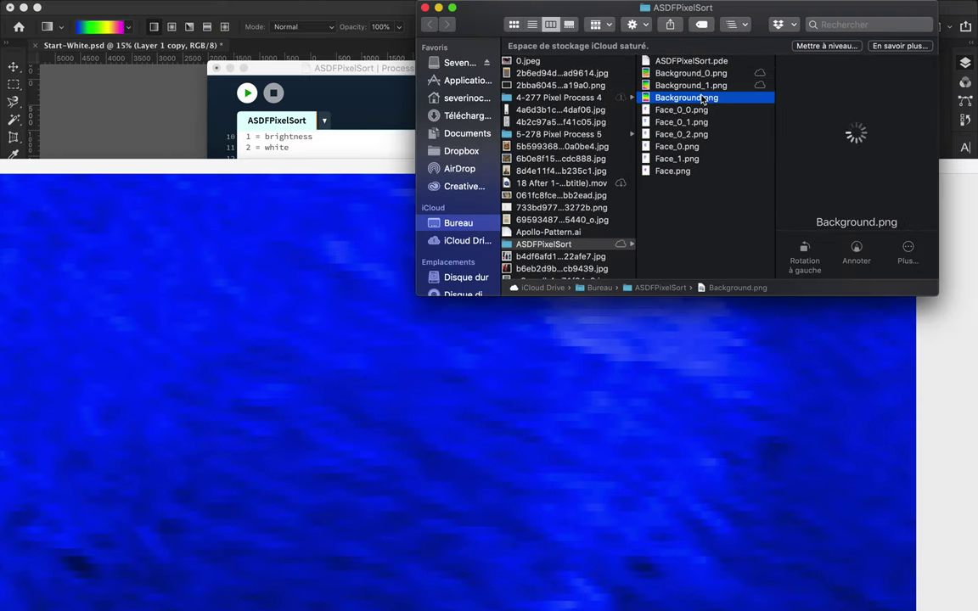
left_click(703, 97)
key("space")
key("space")
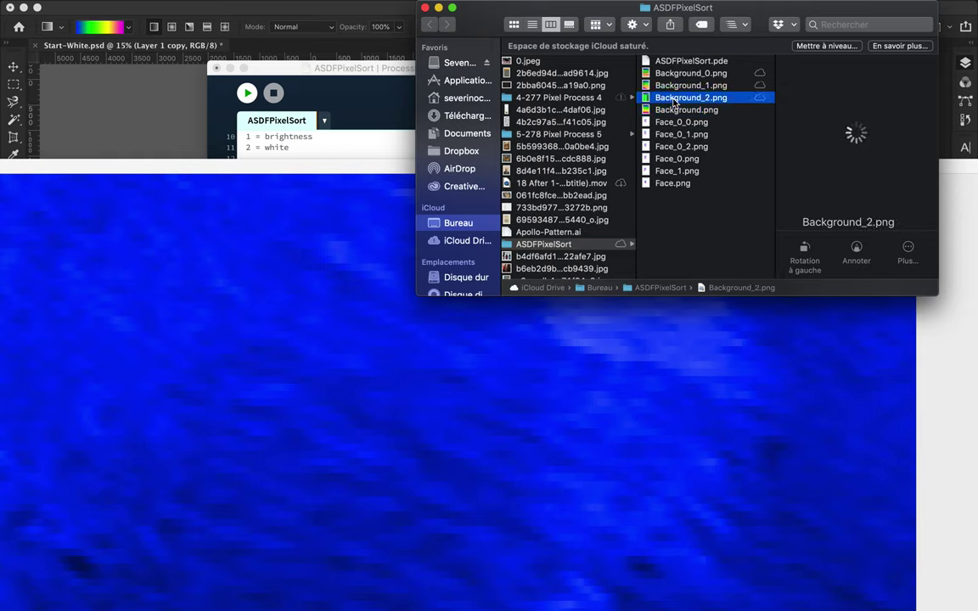
key("space")
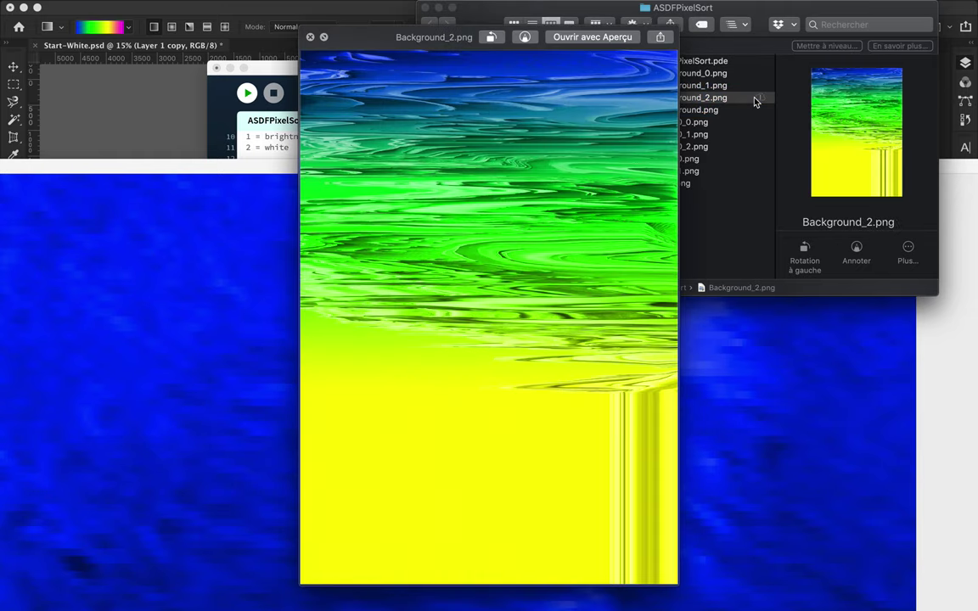
key("space")
left_click(707, 85)
left_click(707, 73)
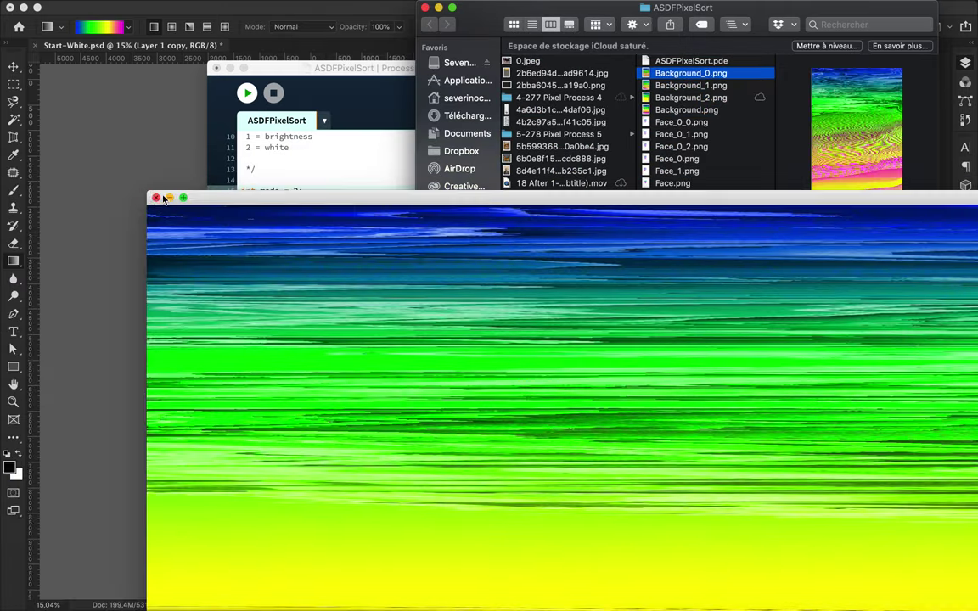
Point line 19 at "Background_0", run the sort, and check Background_0_2.png
double_click(367, 234)
type("Background_0")
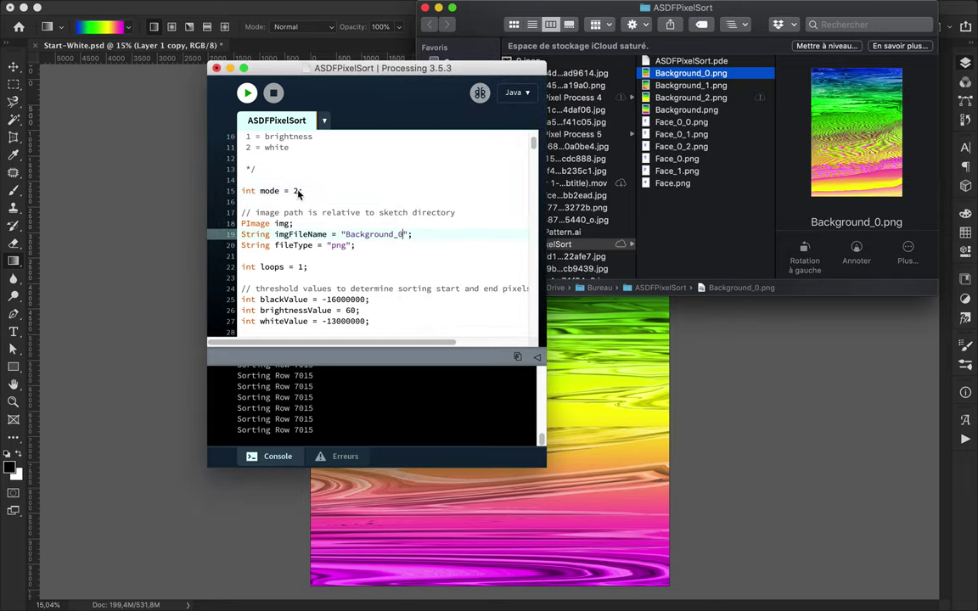
left_click(247, 93)
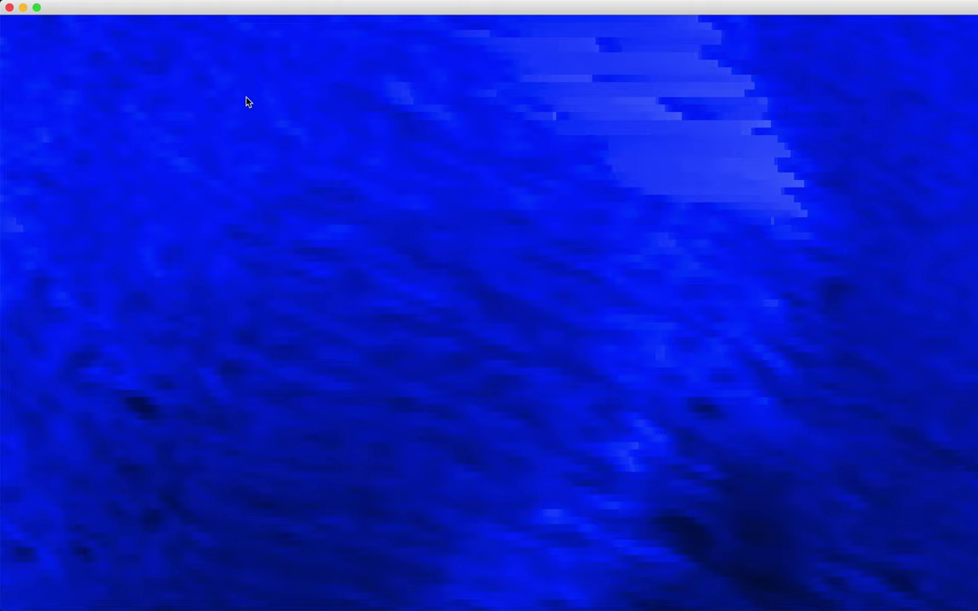
left_click_drag(311, 7, 311, 260)
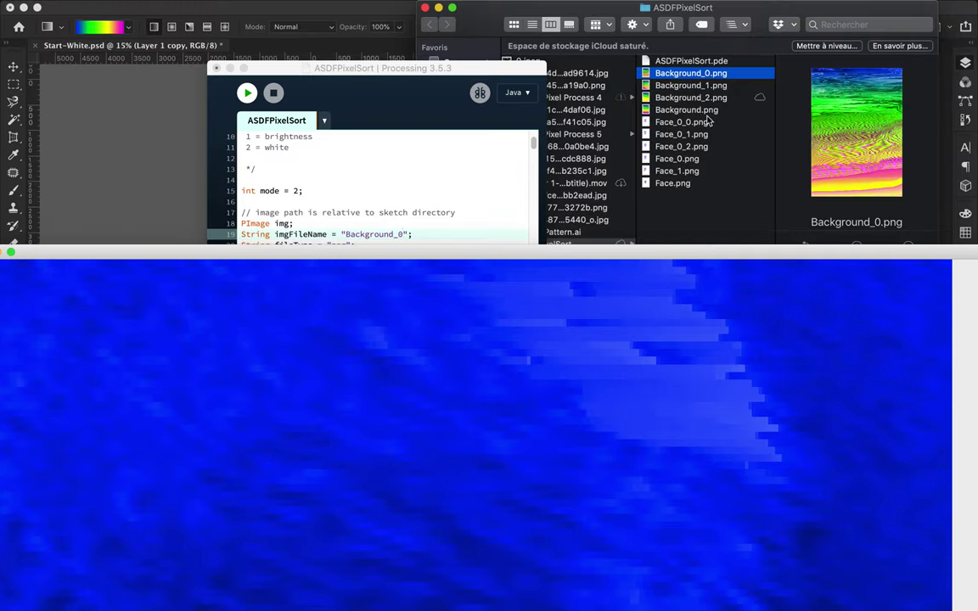
left_click(707, 121)
key("Up")
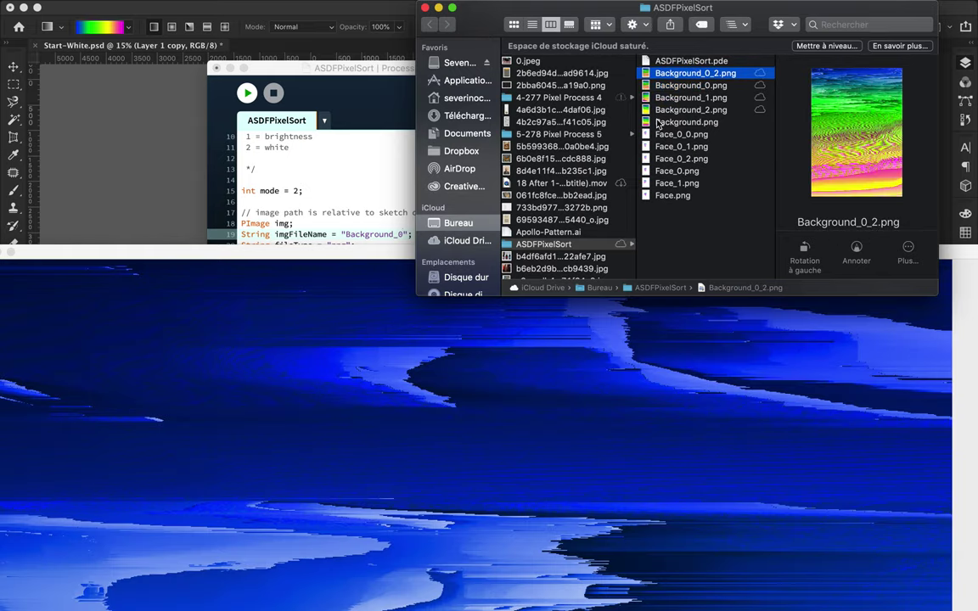
Rerun the sketch in mode 1 and preview the Background_0_1.png result full size
left_click(295, 192)
type("1")
mouse_move(187, 255)
left_mouse_down()
mouse_move(203, 104)
mouse_move(338, 290)
mouse_move(148, 8)
mouse_move(149, 248)
left_mouse_up()
left_click(496, 159)
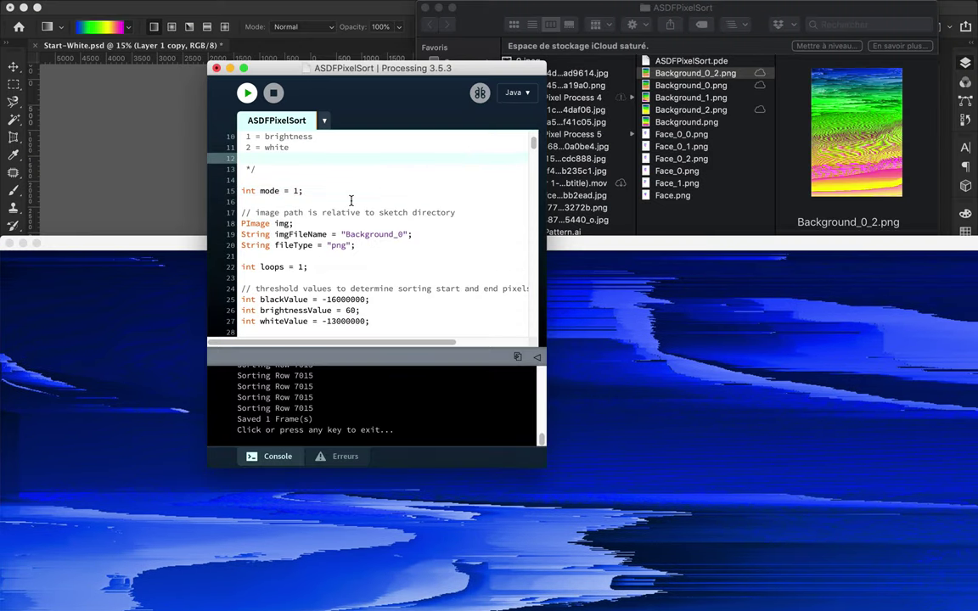
left_click(247, 93)
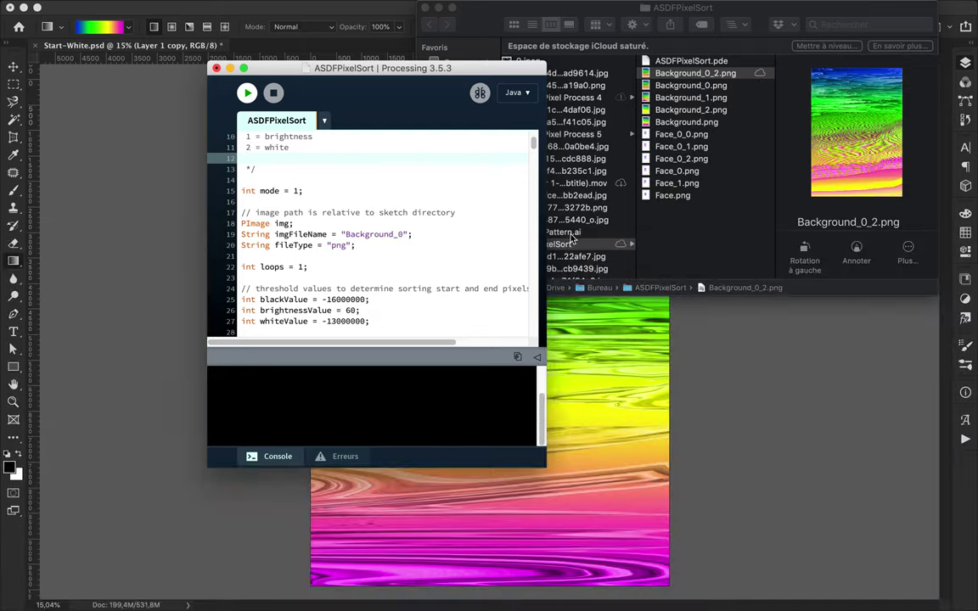
left_click_drag(616, 8, 618, 176)
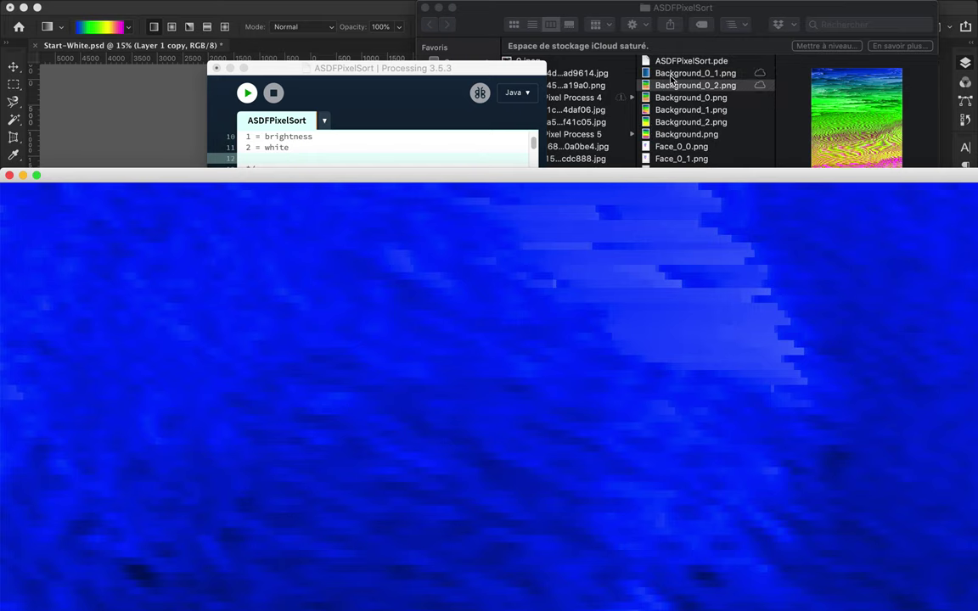
left_click(671, 75)
key("space")
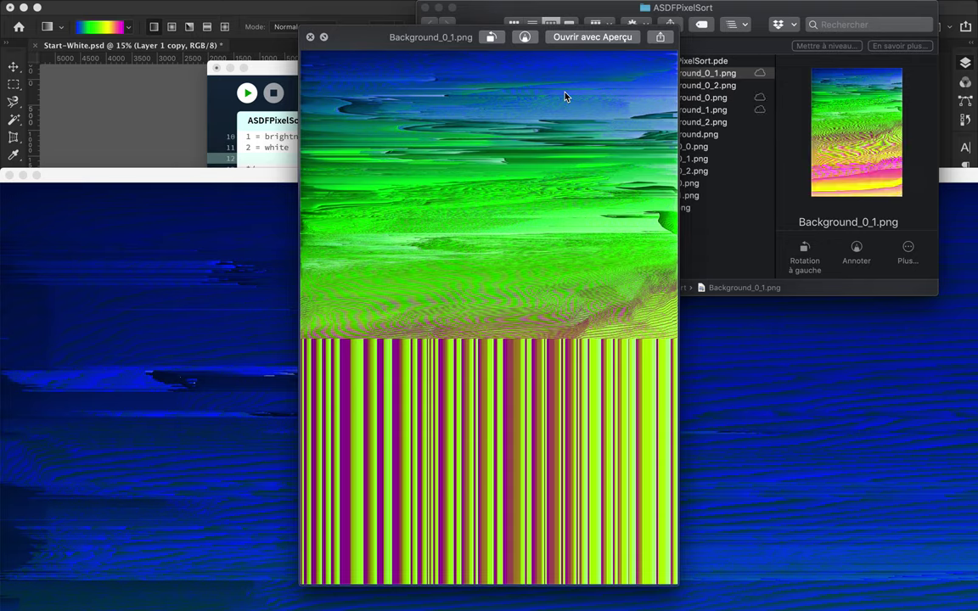
left_click(311, 38)
key("space")
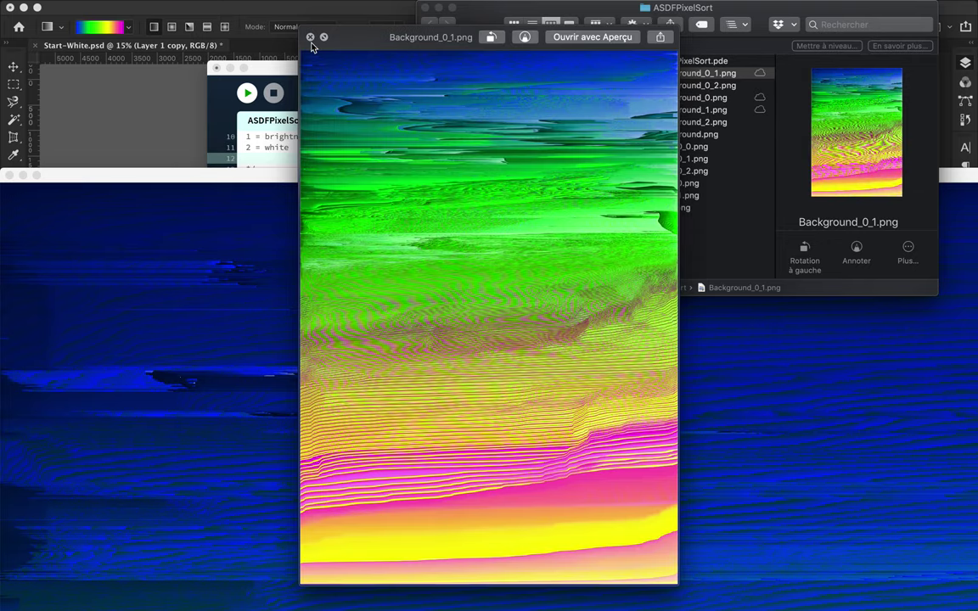
Run the sort again and preview the new Background_0_0.png result
left_click(311, 38)
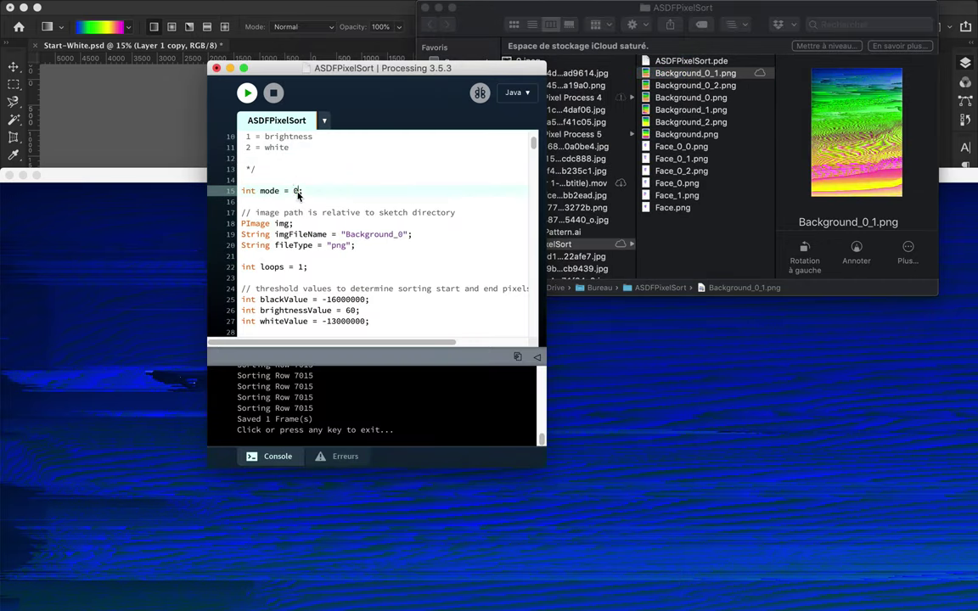
left_click(247, 93)
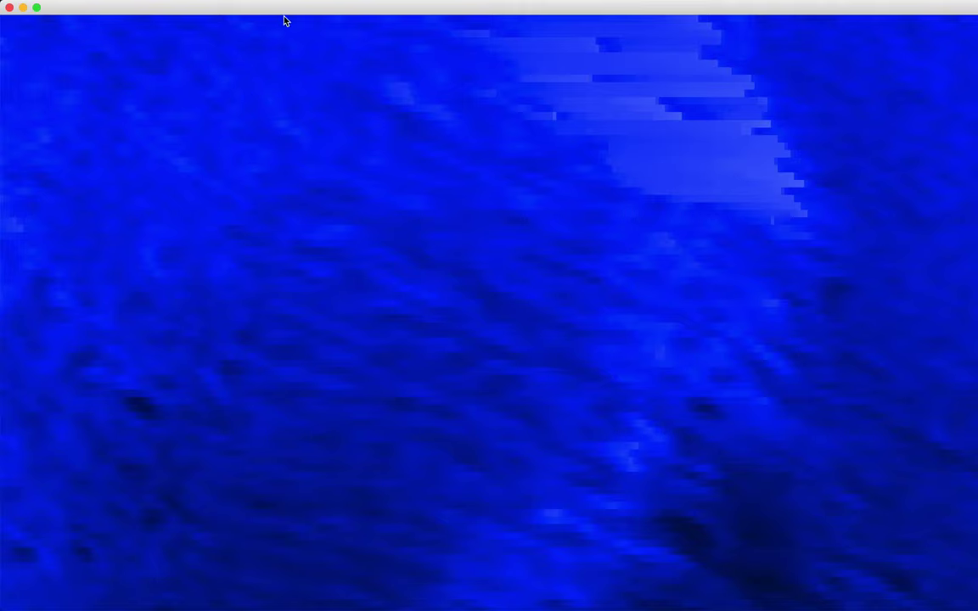
left_click_drag(284, 17, 285, 257)
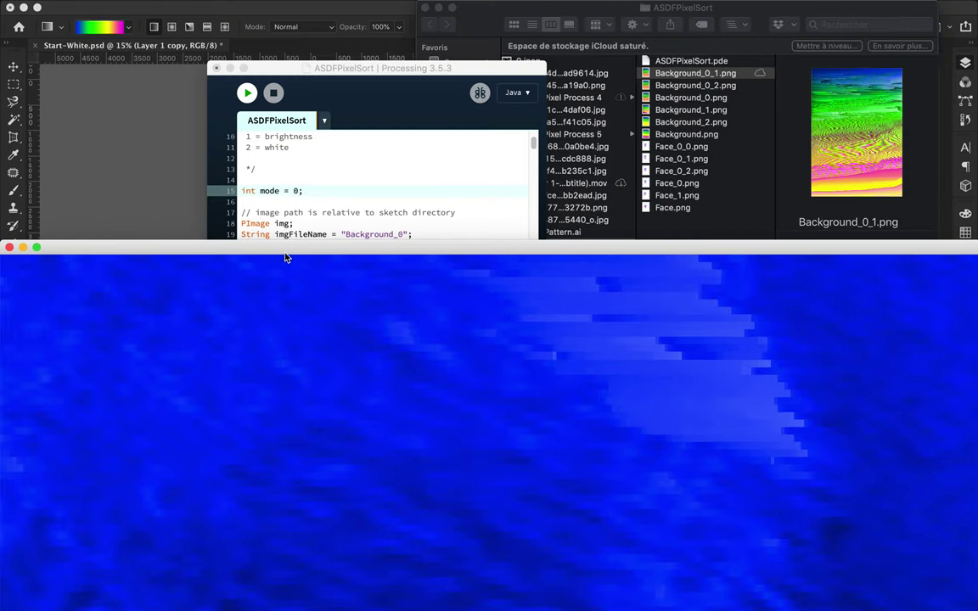
left_click(612, 67)
key("Up")
key("space")
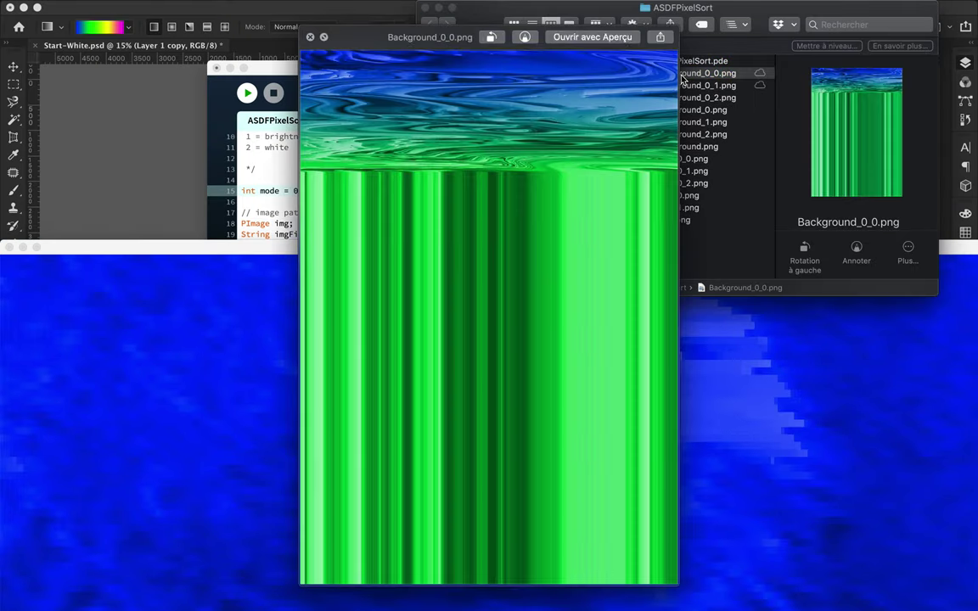
left_click(349, 311)
Set the starting row to 51 and column to 543, then rerun the sort
scroll(354, 280, "down", 3)
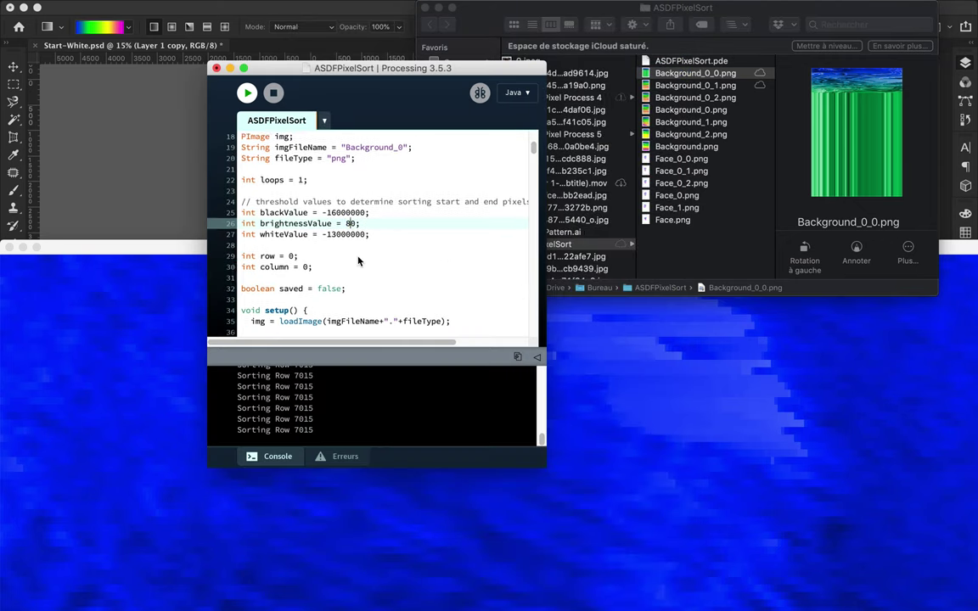
scroll(358, 262, "down", 2)
double_click(291, 201)
type("51")
double_click(304, 213)
type("5")
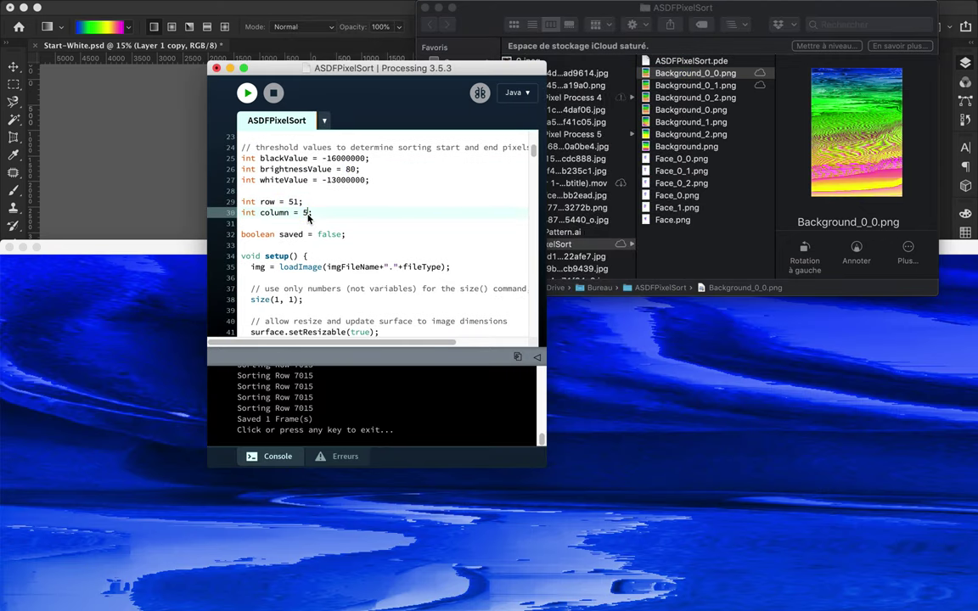
type("43")
left_click(247, 93)
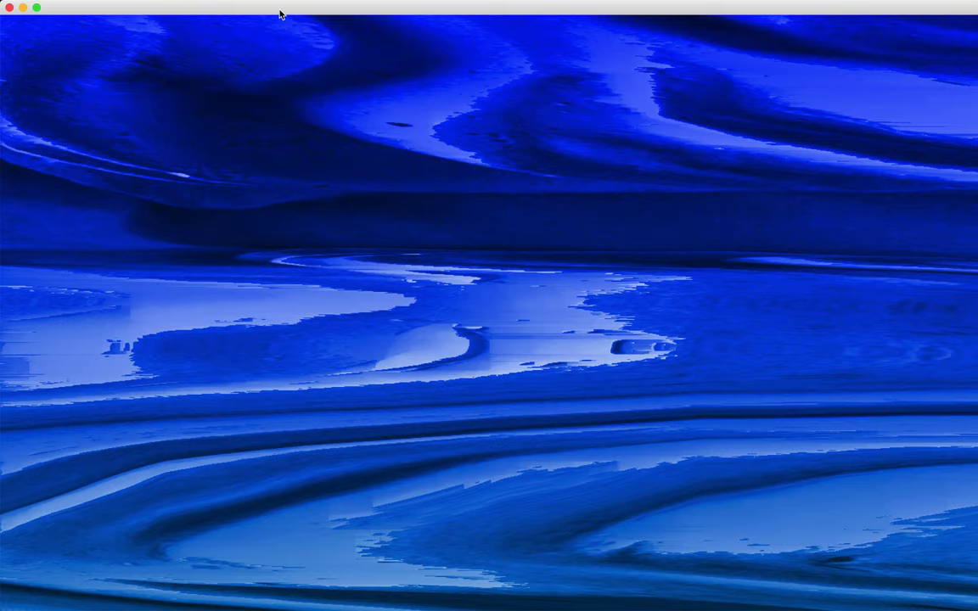
left_click_drag(279, 11, 283, 174)
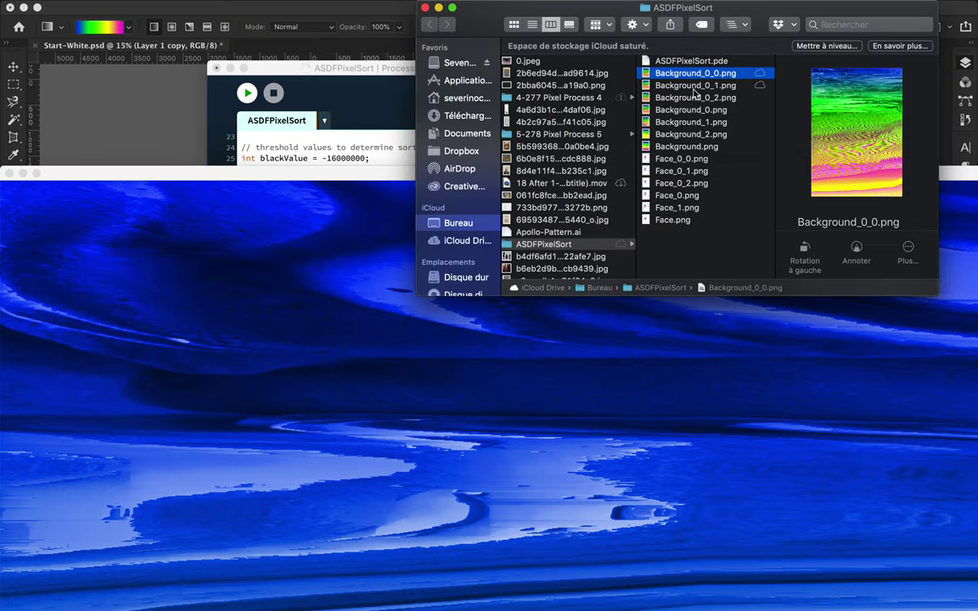
left_click(163, 179)
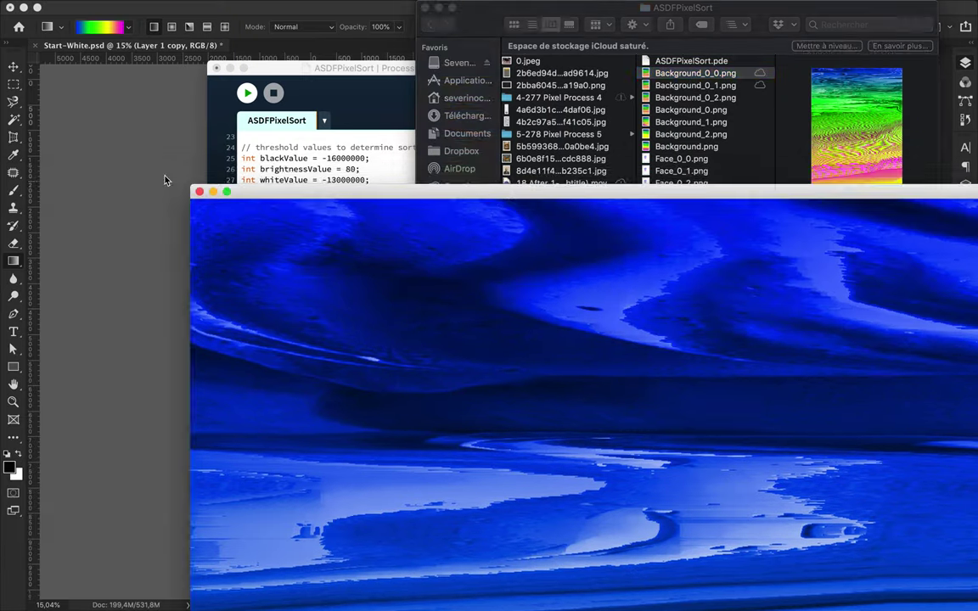
Apply a Square Wave filter: amplitude 1–202, 513 generators, wider wavelength range
left_click(334, 7)
mouse_move(346, 195)
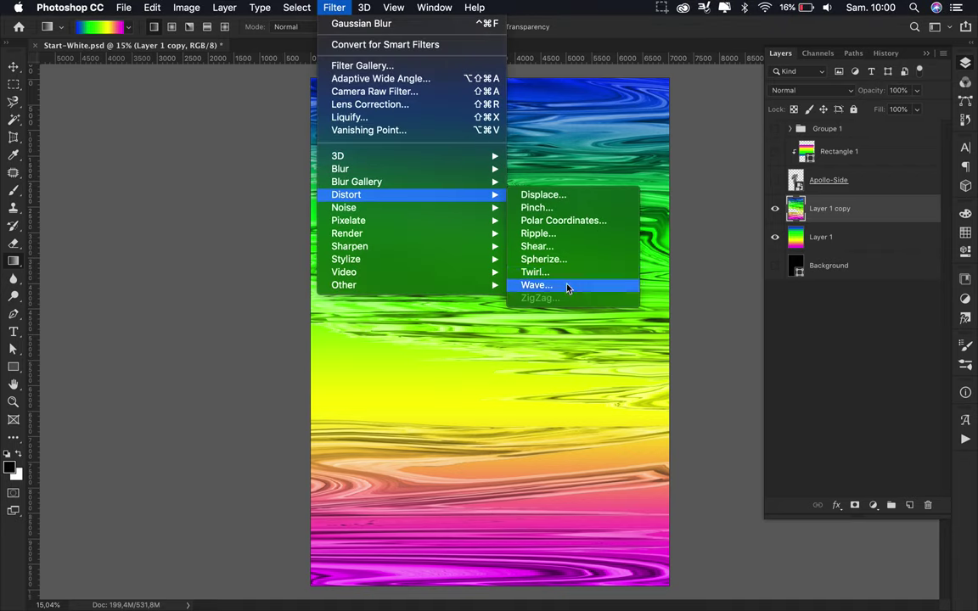
left_click(566, 284)
left_click_drag(755, 284, 629, 284)
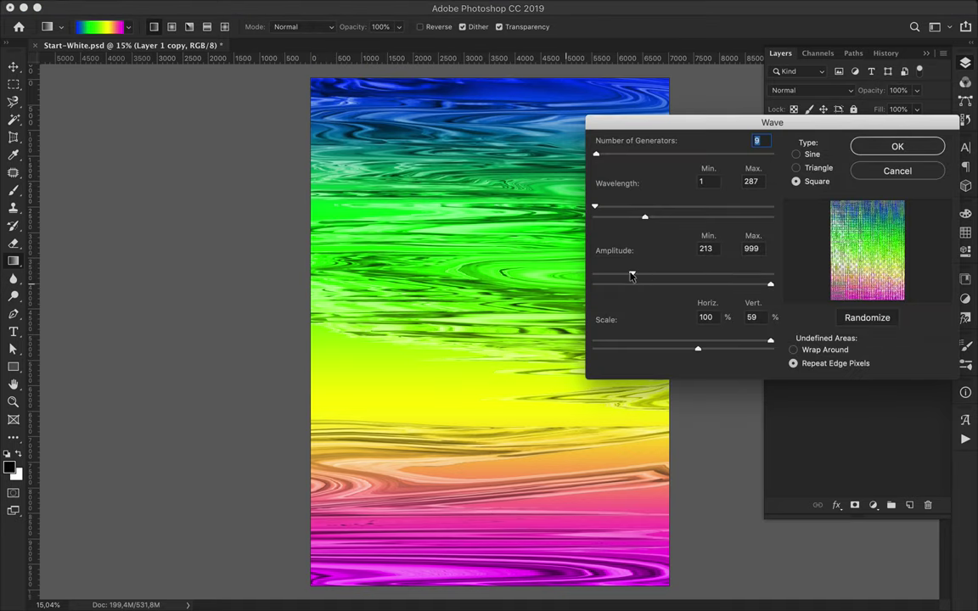
left_click_drag(698, 348, 701, 348)
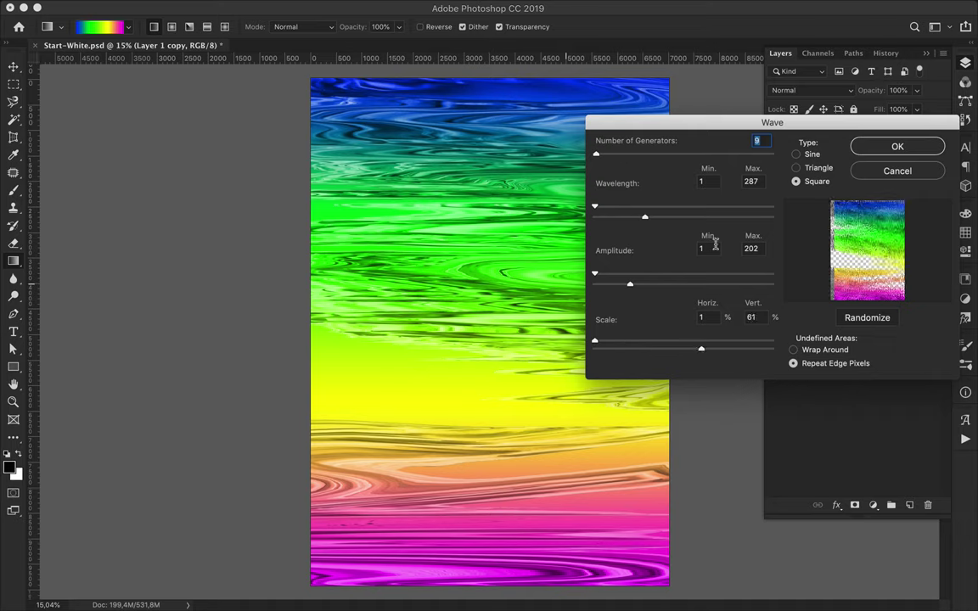
left_click_drag(595, 153, 685, 154)
left_click_drag(645, 217, 770, 216)
left_click_drag(594, 206, 627, 207)
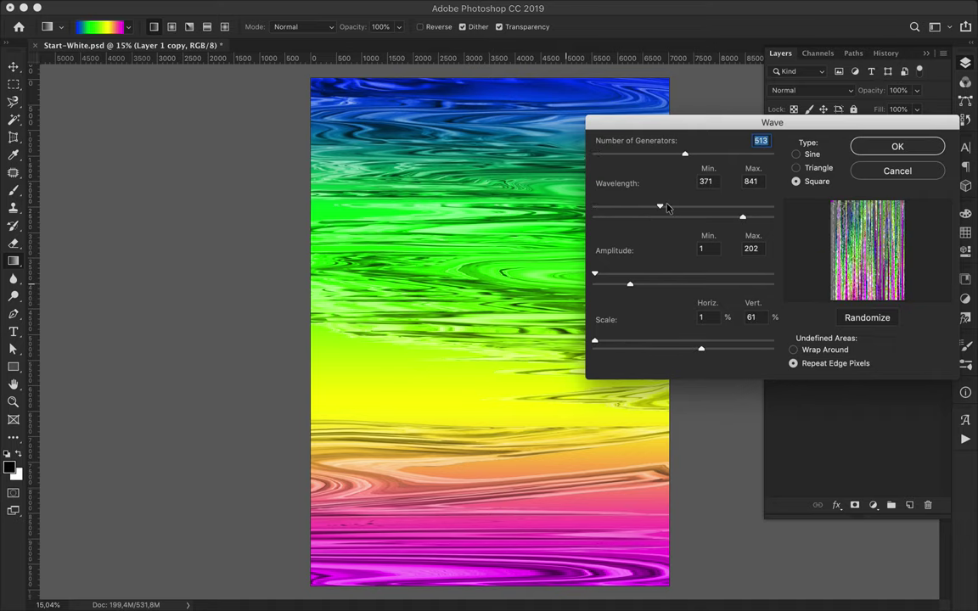
left_click(897, 147)
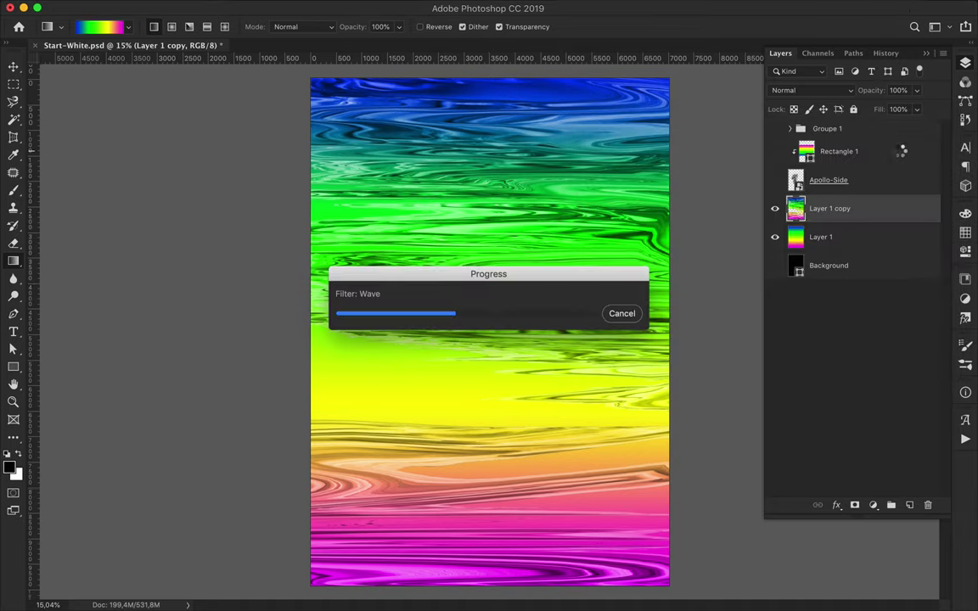
left_click(126, 7)
mouse_move(138, 181)
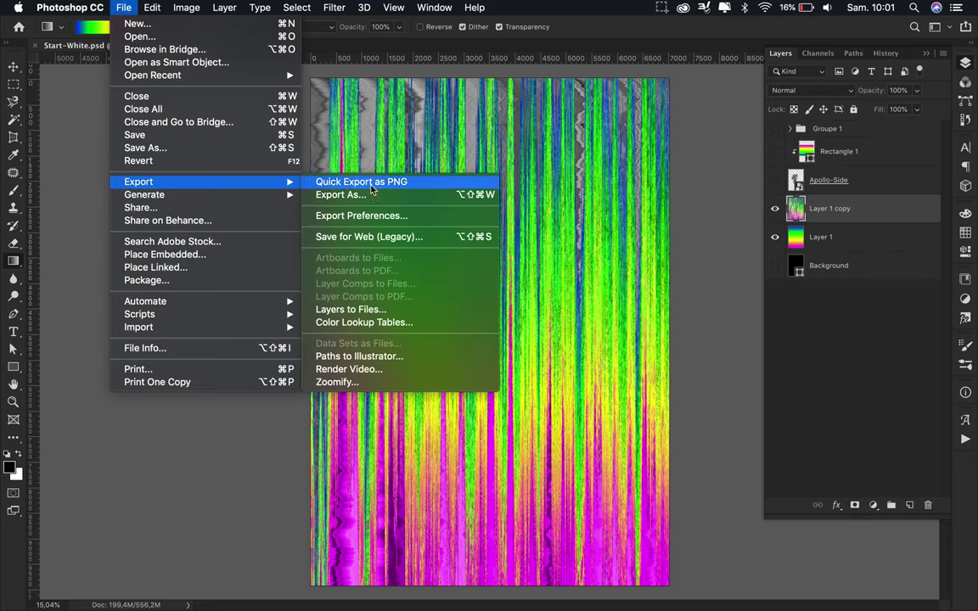
Quick-export the artwork as PNG and trim the extra digits from the column value
left_click(369, 179)
key("Return")
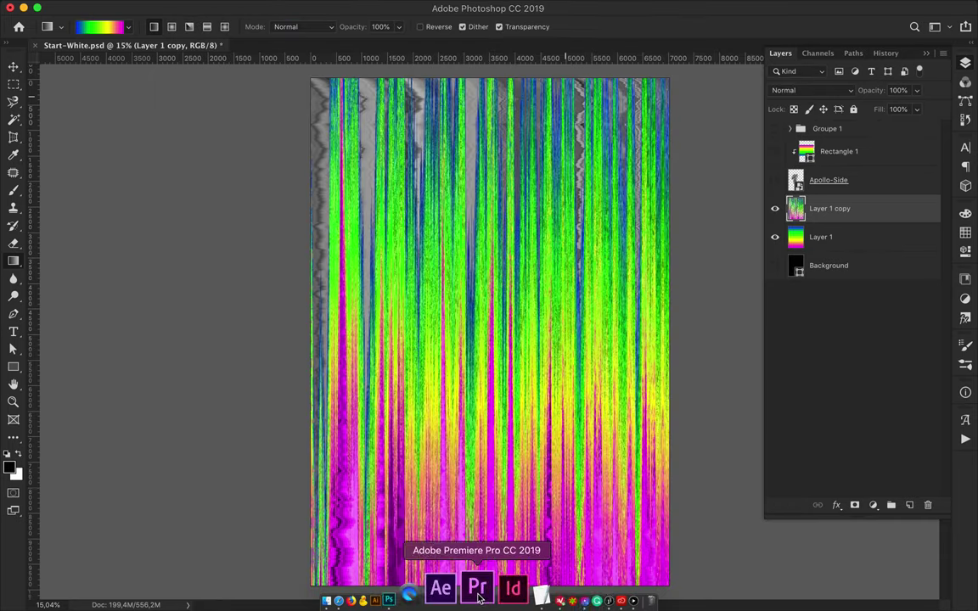
left_click(561, 584)
double_click(300, 212)
key("BackSpace")
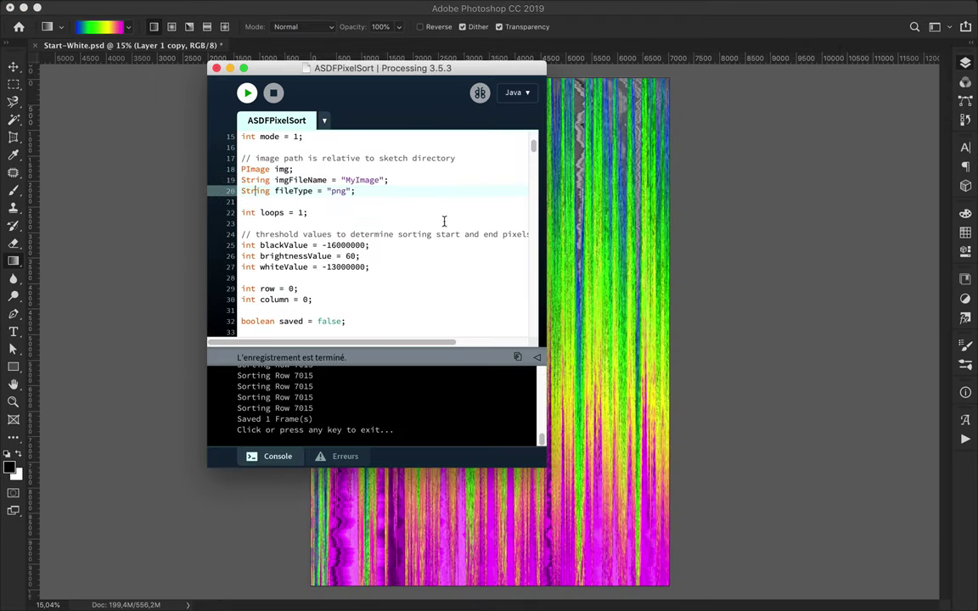
Browse Background.png, Background_2.png and Face_0_0.png in the sketch folder
left_click(685, 148)
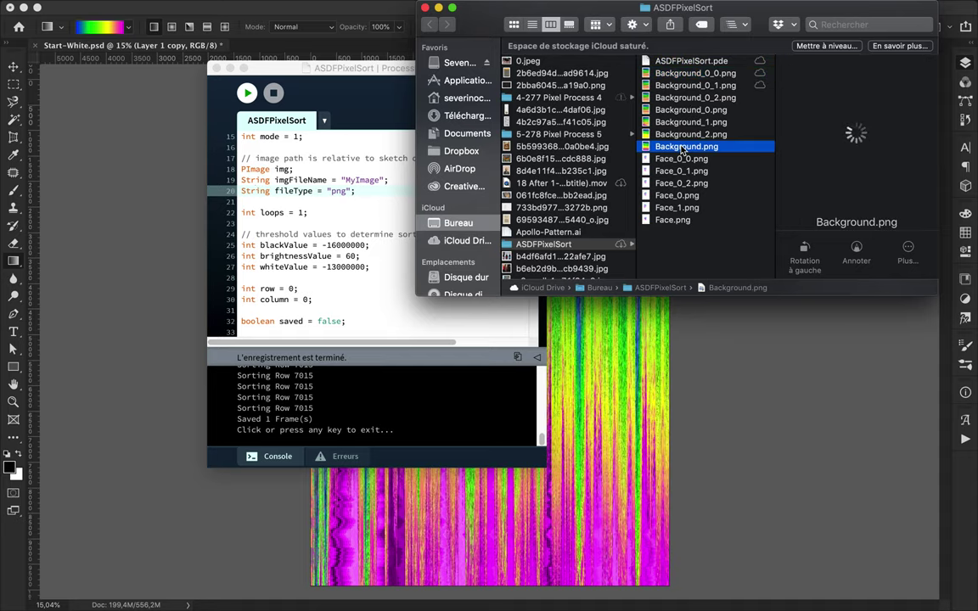
left_click(699, 339)
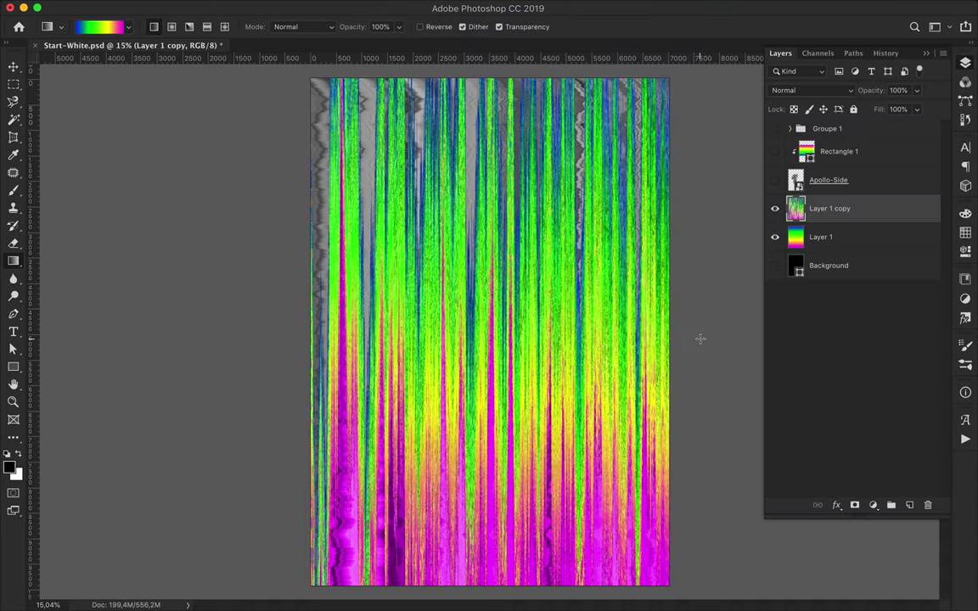
left_click(338, 589)
left_click(690, 134)
left_click(684, 148)
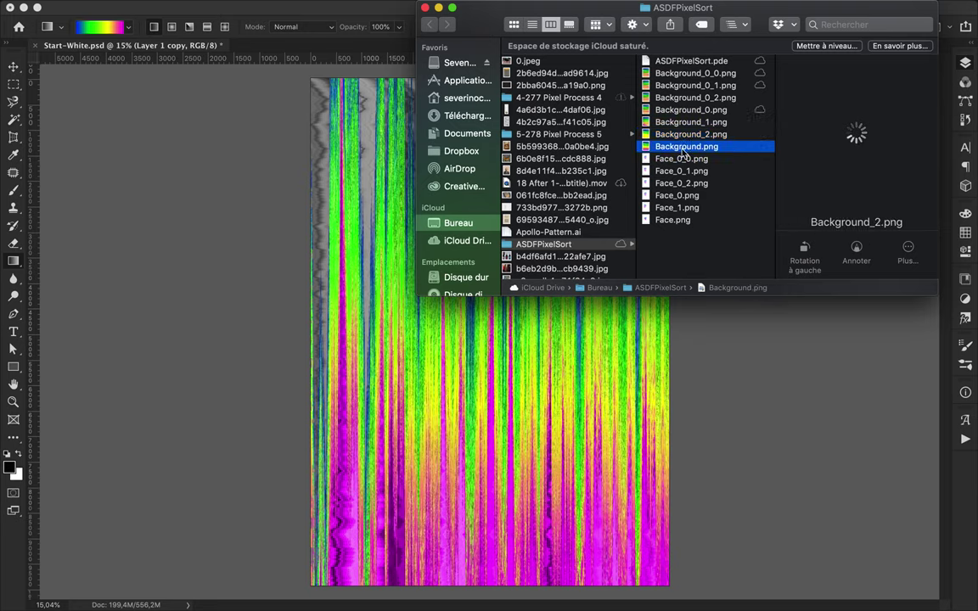
left_click(681, 158)
left_click(509, 382)
Save the artwork as Background in the ASDFPixelSort folder and rerun the pixel sort
left_click(148, 6)
left_click(170, 146)
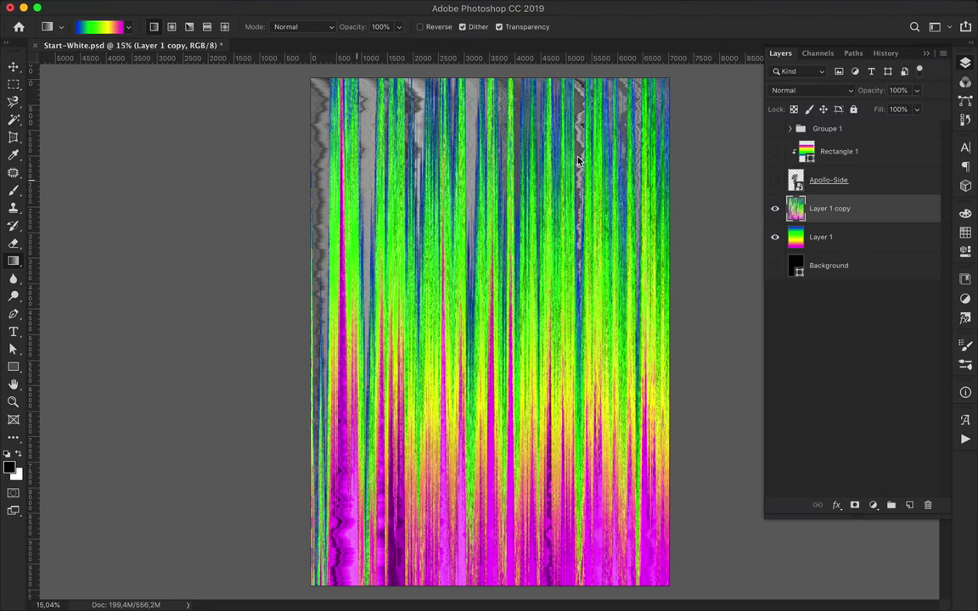
type("Background")
key("Return")
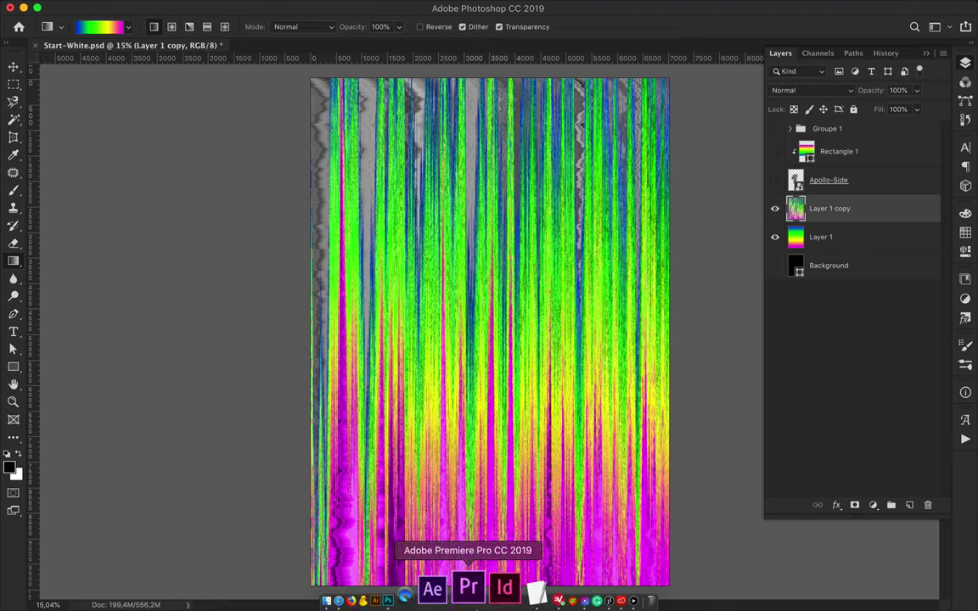
left_click(373, 587)
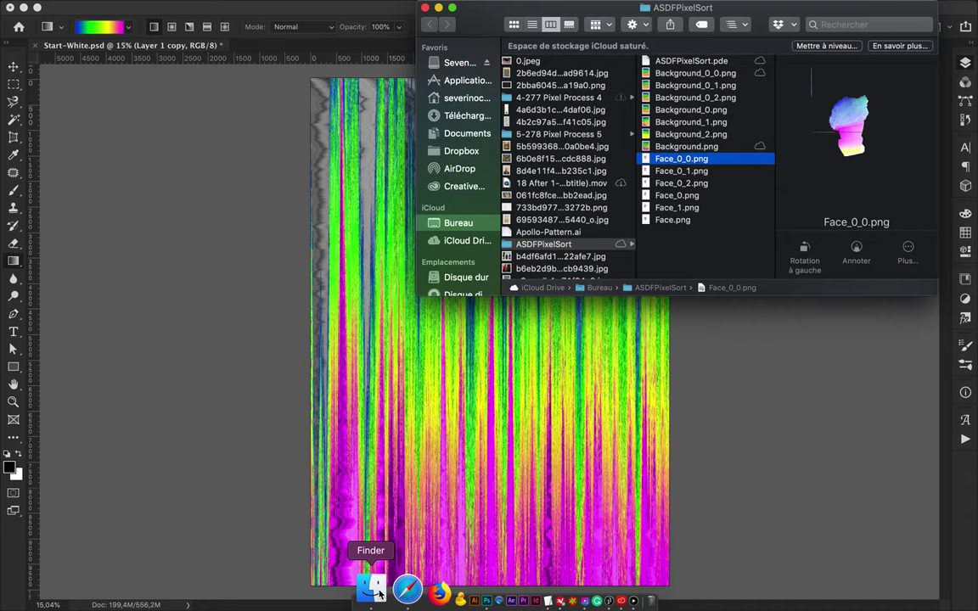
left_click(553, 589)
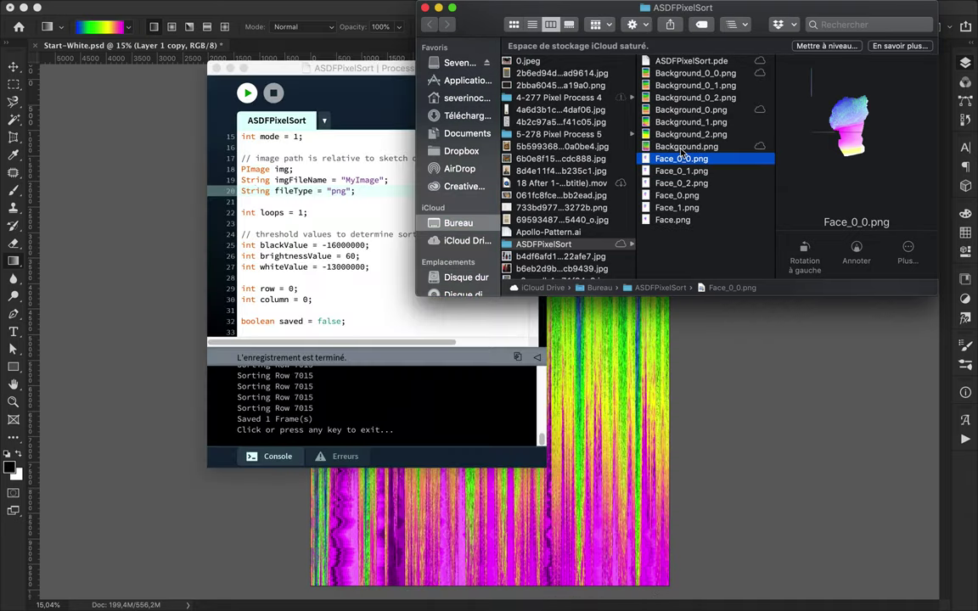
left_click(247, 94)
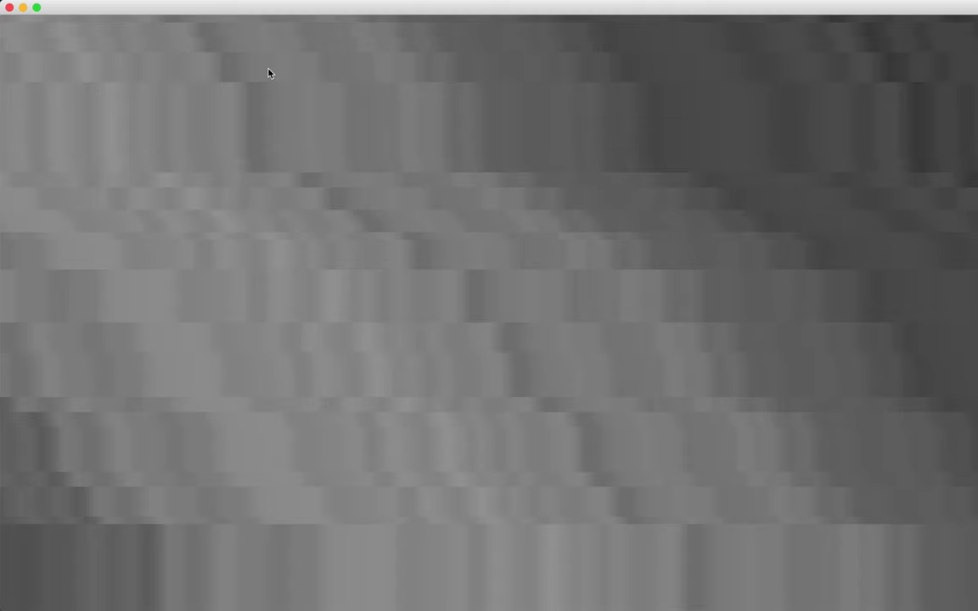
Review the new background sort, dismiss the full-screen alert, close the output, and select the loop count value
left_click_drag(328, 8, 327, 411)
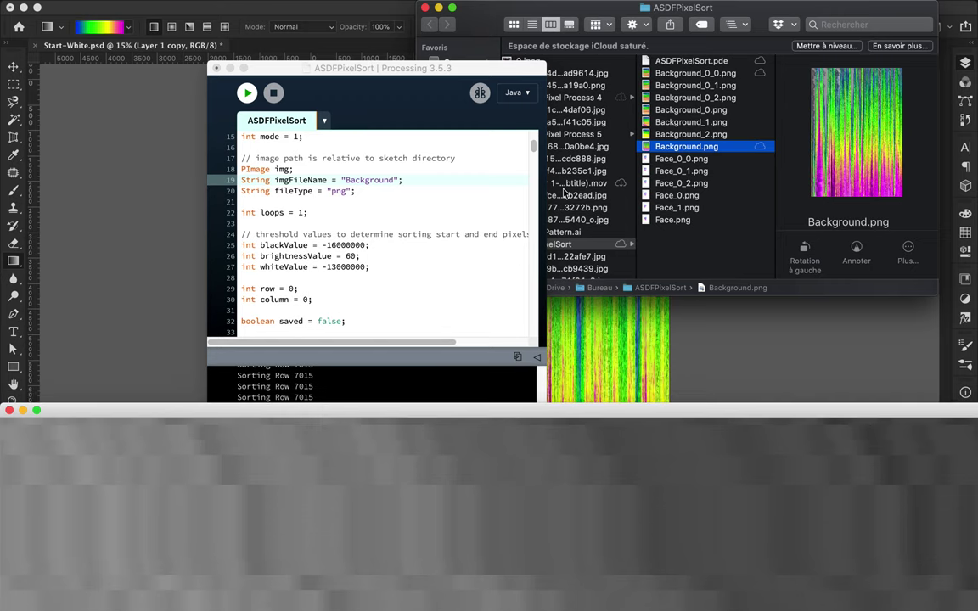
left_click(761, 17)
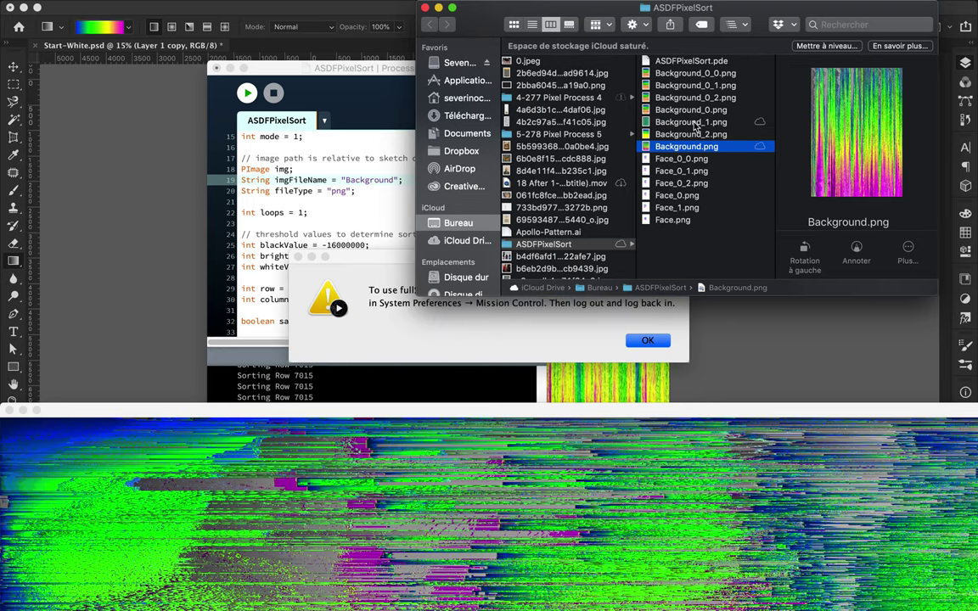
key("Up")
key("Up")
left_click(11, 412)
key("Down")
key("Down")
left_click(299, 213)
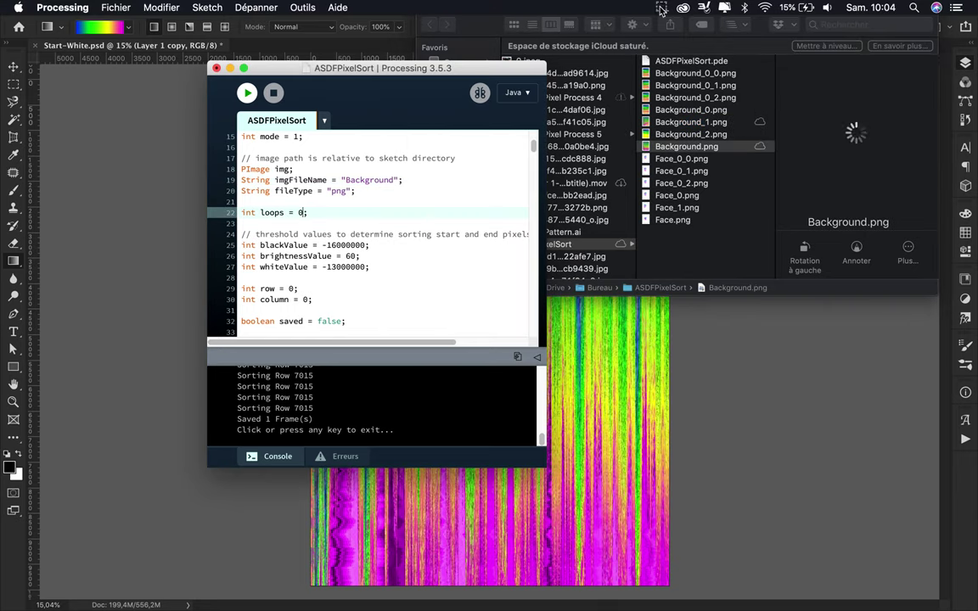
Select the sorted Face and Background images in the sketch folder
left_click(384, 589, "alt")
left_click(677, 207)
left_click(675, 170, "shift")
left_click(689, 73)
left_click(694, 97, "shift")
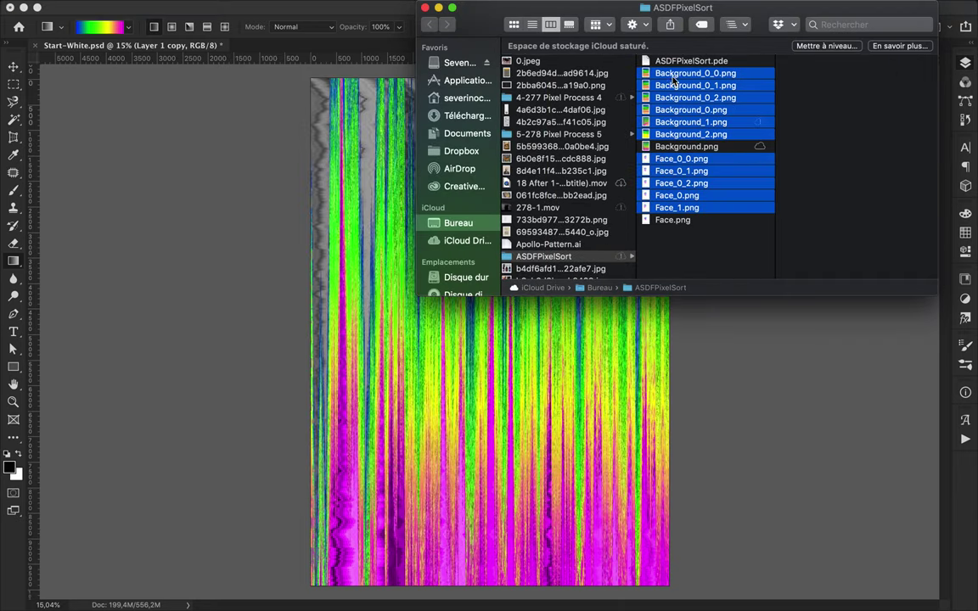
Place the sorted Face and Background PNGs into the poster as layers
left_click_drag(694, 98, 387, 163)
key("Return")
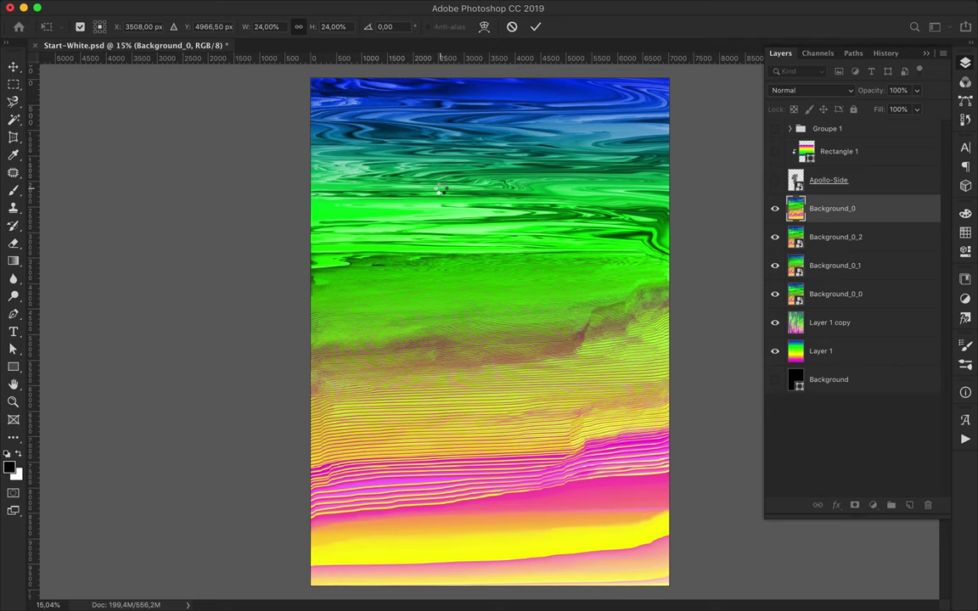
key("Return")
key("Return")
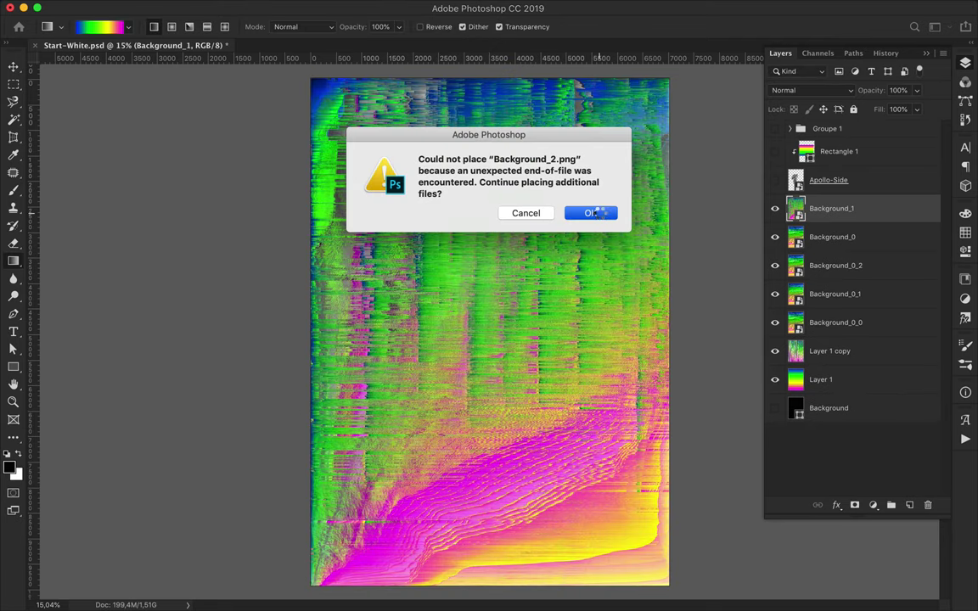
left_click(594, 213)
key("Return")
key("Return")
key("Return")
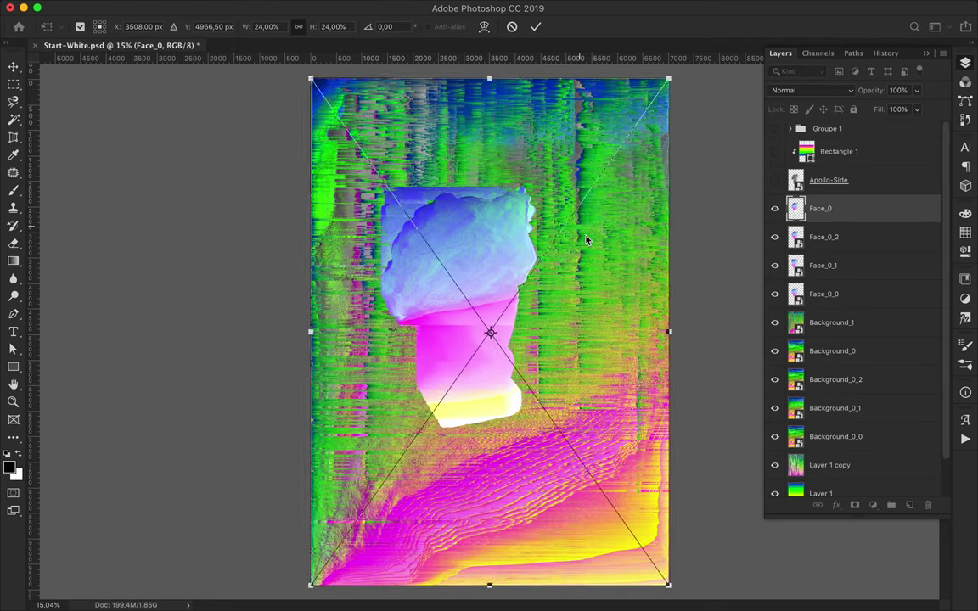
key("Return")
key("Return")
Delete the old unused layers and slide the green Background_1 glitch layer over the page
mouse_move(615, 241)
left_mouse_down()
mouse_move(459, 143)
mouse_move(568, 181)
left_mouse_up()
left_click(774, 350)
left_click(774, 379)
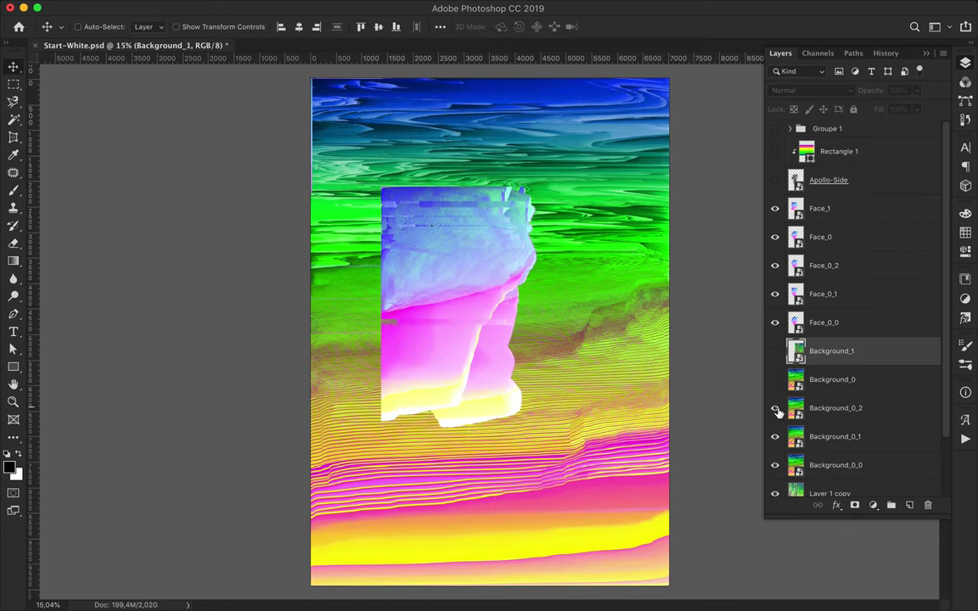
left_click(853, 409)
key("Delete")
key("Delete")
key("Delete")
key("Delete")
key("Delete")
left_click(774, 380)
left_click(774, 351)
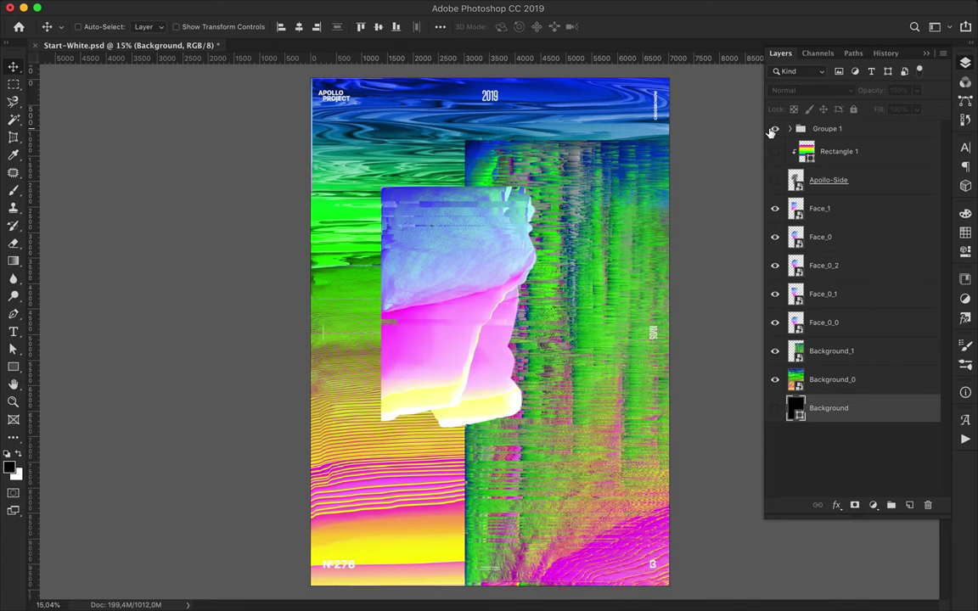
left_click_drag(476, 280, 420, 229)
key("ctrl+z")
left_click(806, 356)
left_click_drag(560, 254, 407, 246)
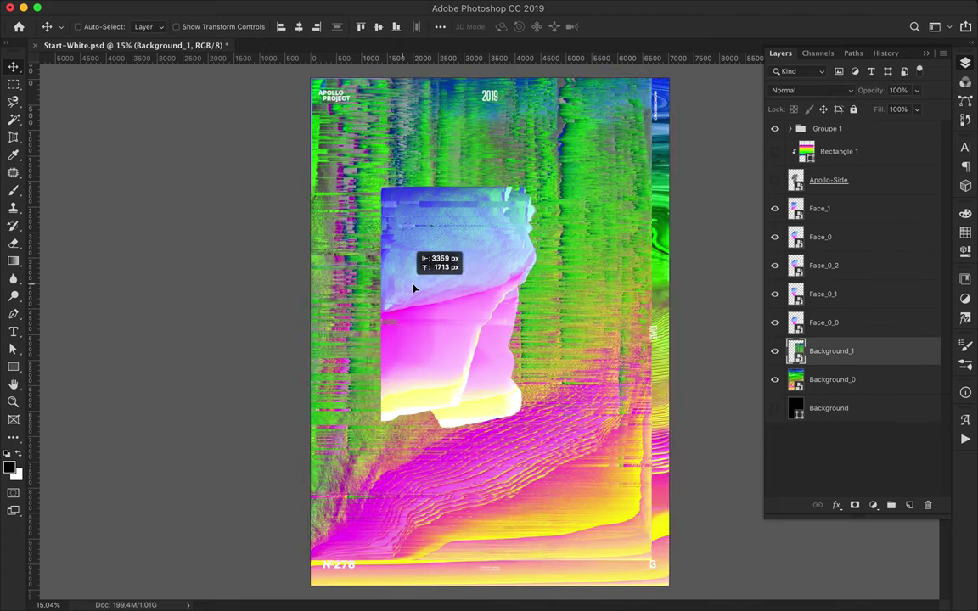
Move Face_1 left, hide the other faces, and flip Face_0_1 horizontally onto the right side
mouse_move(473, 283)
left_mouse_down()
mouse_move(382, 246)
mouse_move(600, 244)
left_mouse_up()
left_click(774, 237)
left_click(774, 264)
left_click(774, 323)
left_click(822, 294)
left_click(150, 7)
mouse_move(174, 323)
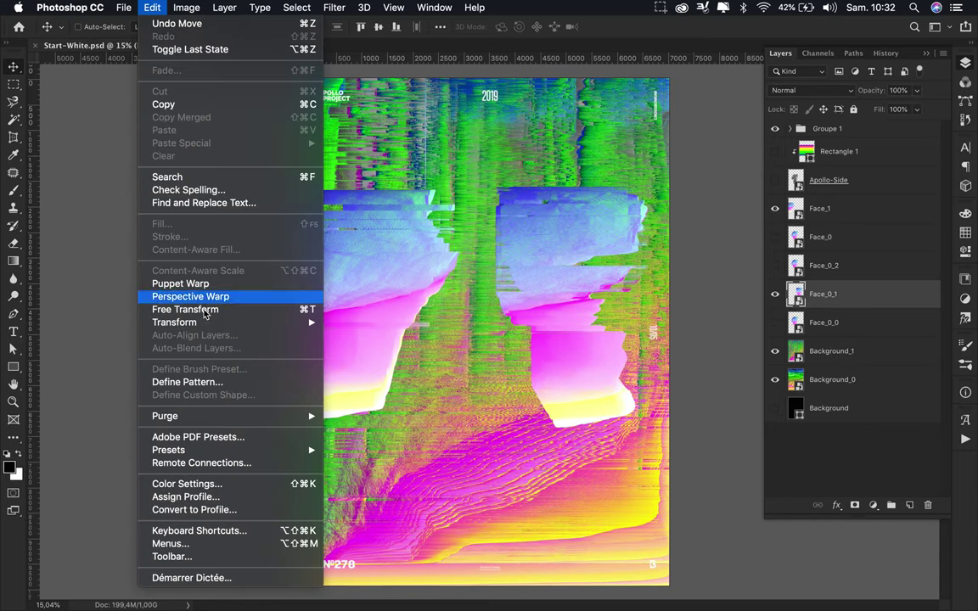
left_click(359, 534)
left_click_drag(509, 365, 598, 362)
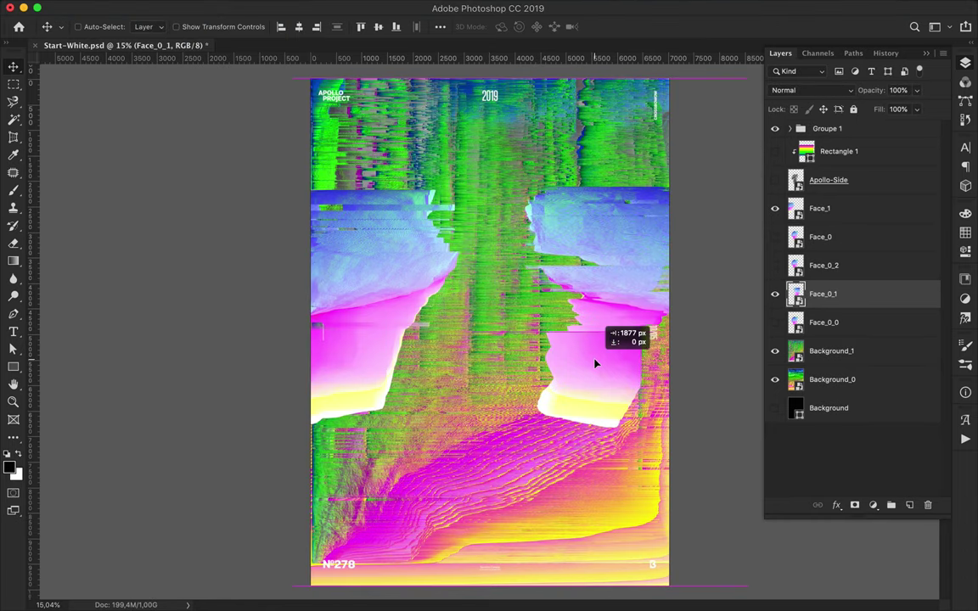
Delete the unused Face_0_0, Face_0_2, Face_0, Apollo-Side and Rectangle 1 layers
left_click(828, 322)
key("Delete")
left_click(836, 267)
left_click(774, 265)
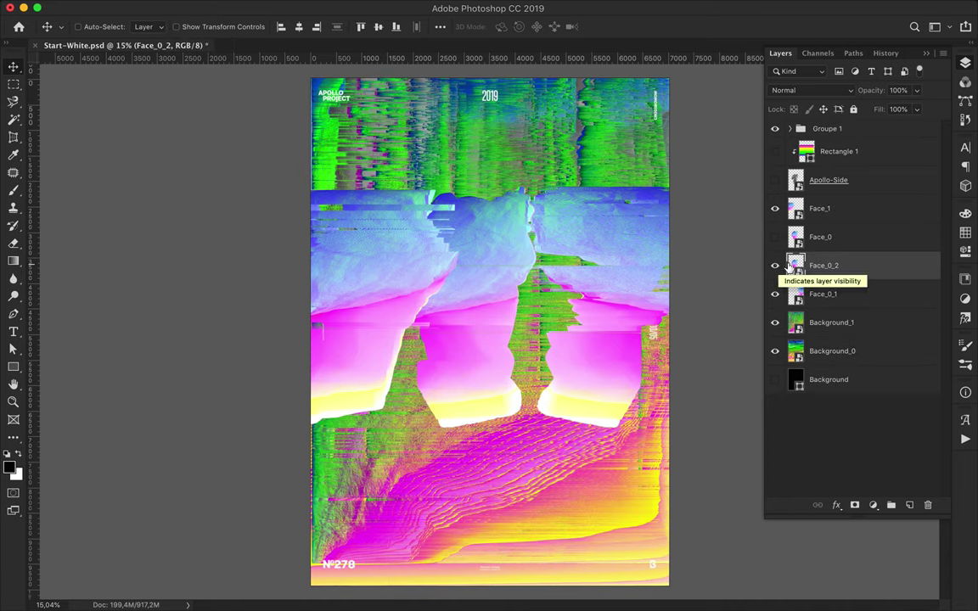
left_click(835, 238, "shift")
key("Delete")
left_click(840, 179)
key("Delete")
key("Delete")
left_click(857, 211)
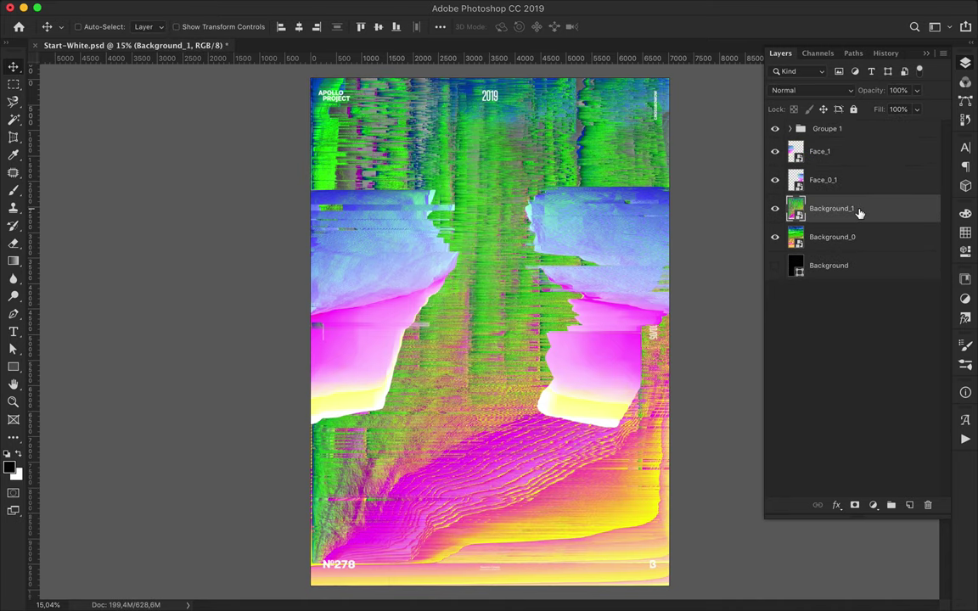
key("m")
scroll(441, 254, "up", 2)
Copy a band of the Background_0 glitch image to a new layer, showing only the black background
left_click_drag(292, 172, 474, 213)
key("ctrl+j")
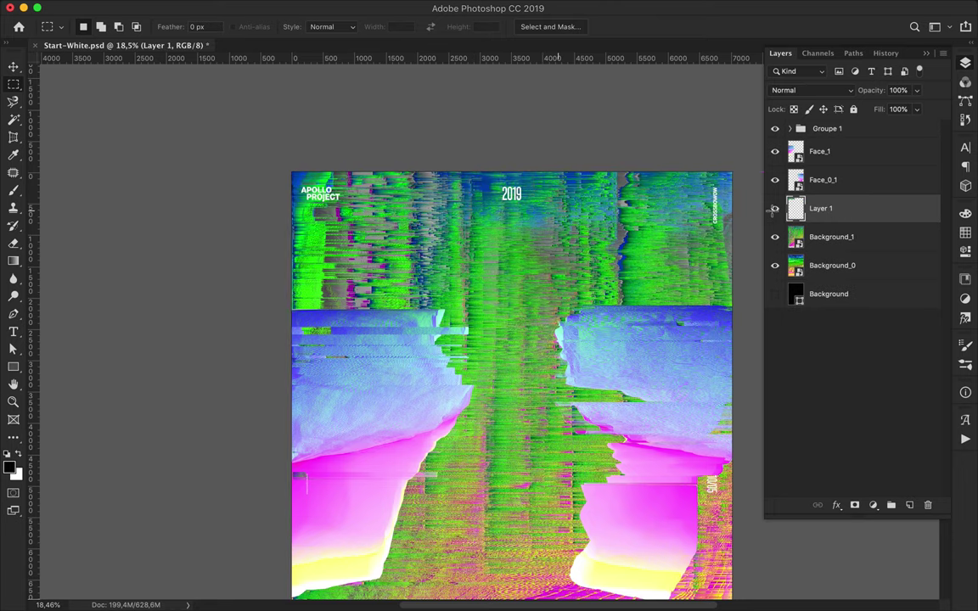
left_click(774, 237)
scroll(445, 268, "down", 5)
scroll(445, 268, "down", 1)
left_click_drag(426, 271, 588, 524)
key("ctrl+j")
key("Return")
left_click(832, 267)
key("ctrl+j")
left_click(774, 294)
left_click(831, 294)
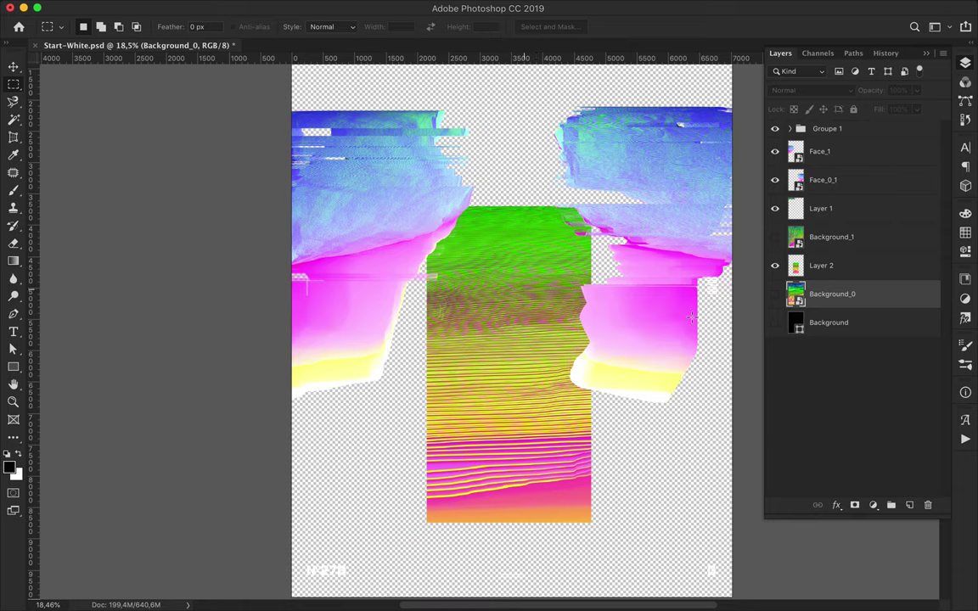
Rotate the copied strip 90° into a horizontal rainbow band near the top of the page
left_click(774, 323)
key("v")
scroll(509, 340, "up", 3)
left_click_drag(511, 382, 506, 304)
scroll(507, 304, "down", 2)
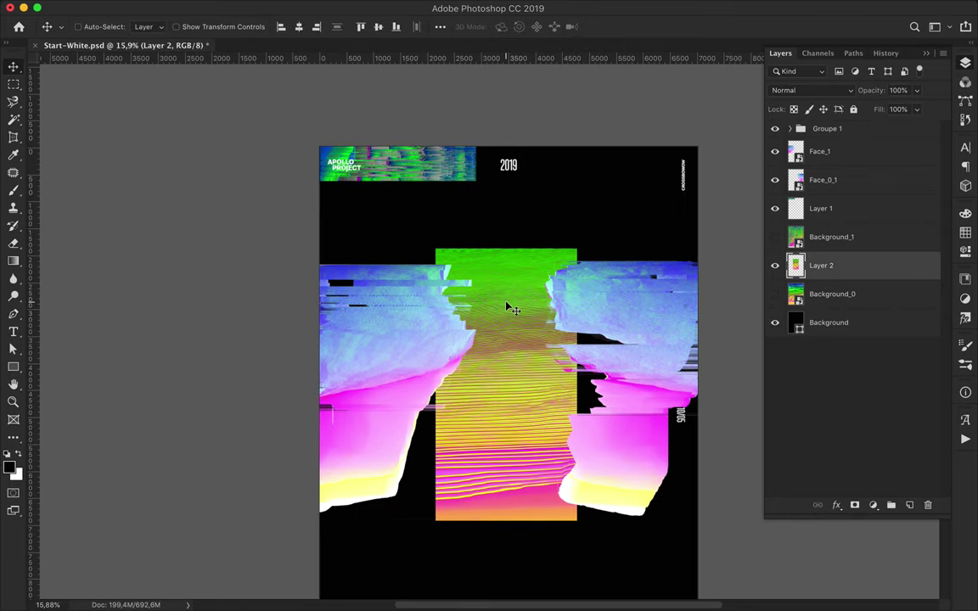
key("ctrl+t")
left_click_drag(592, 246, 638, 467)
key("Return")
left_click_drag(522, 416, 501, 273)
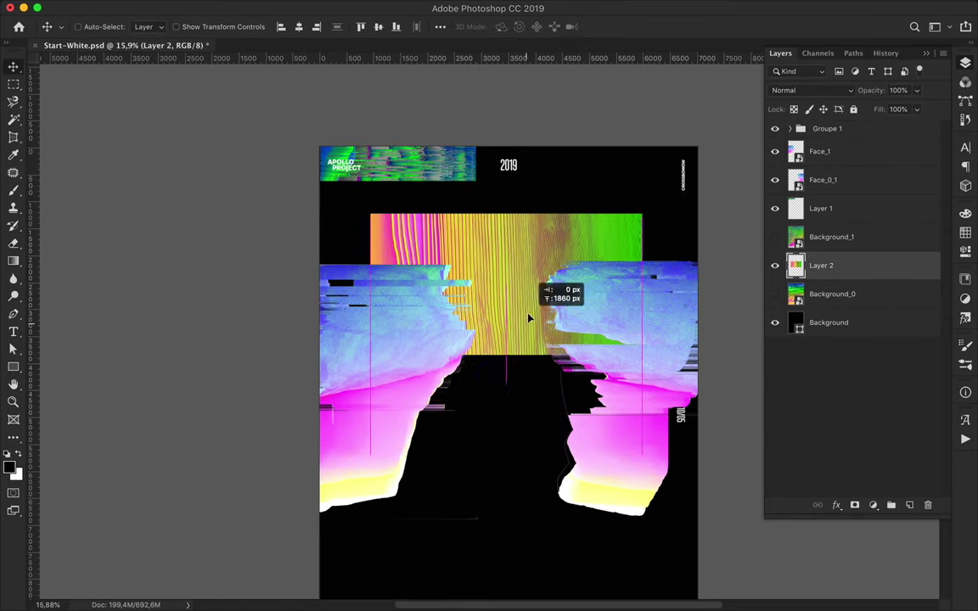
Lower the Face_1 and Face_0_1 images beneath the rainbow strip
left_click_drag(393, 161, 393, 348)
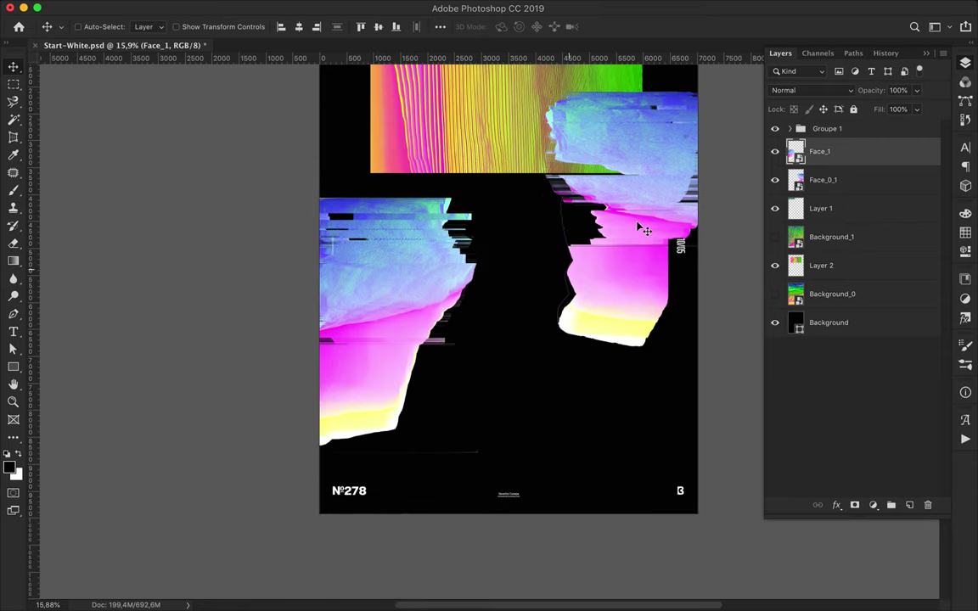
left_click_drag(638, 225, 623, 315)
scroll(545, 349, "up", 5)
scroll(543, 323, "down", 2)
left_click(535, 271)
Type APOLLO on the strip, enlarge it, and centre it horizontally with the strip
key("t")
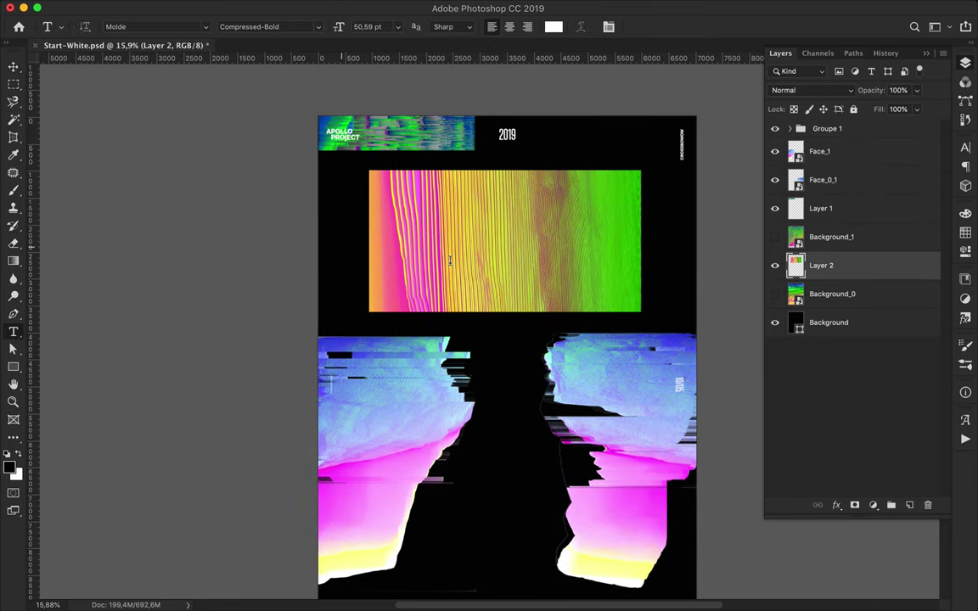
left_click(339, 242)
type("APOLLO")
key("ctrl+Return")
key("ctrl+t")
mouse_move(361, 242)
left_mouse_down()
mouse_move(483, 255)
mouse_move(571, 244)
left_mouse_up()
left_click_drag(450, 242, 501, 218)
key("Return")
left_click(304, 28)
left_click(615, 224, "ctrl")
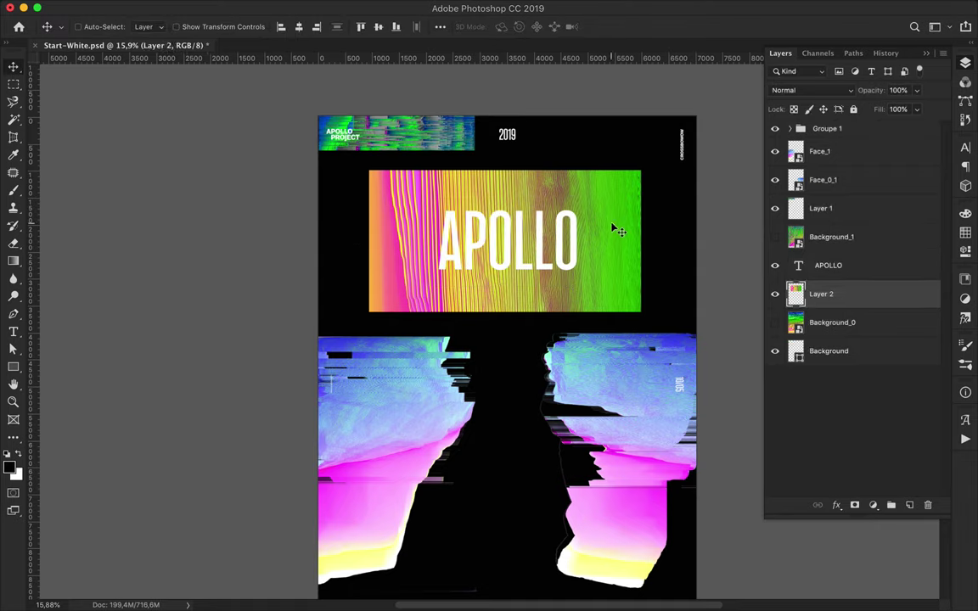
Draw a no-fill, white-stroke rectangle frame around the rainbow strip, centred on the page
left_click(301, 28)
key("u")
left_click(151, 27)
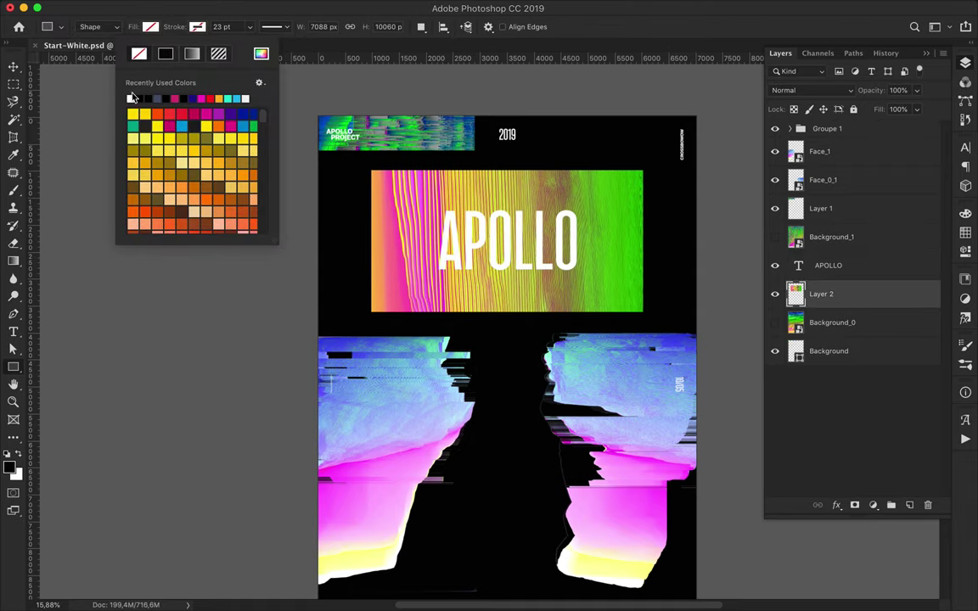
left_click_drag(371, 170, 644, 311)
left_click(299, 27)
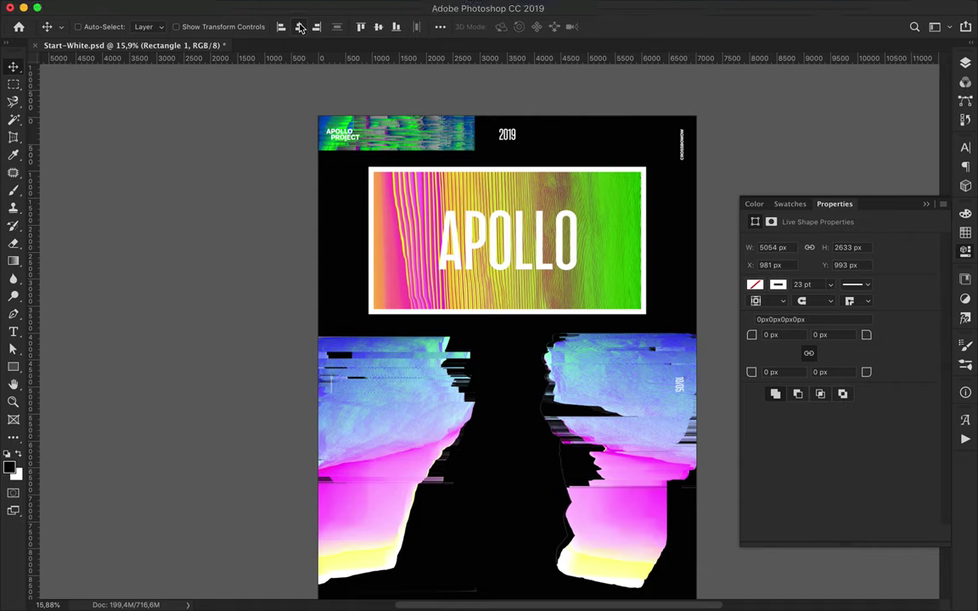
Stretch the APOLLO title taller inside the frame
left_click(500, 209)
key("ctrl+t")
mouse_move(510, 291)
left_mouse_down()
mouse_move(510, 302)
mouse_move(548, 321)
left_mouse_up()
key("Return")
left_click(446, 219)
Copy a glitch strip to a new layer and rotate it into a vertical bar on the left edge
key("m")
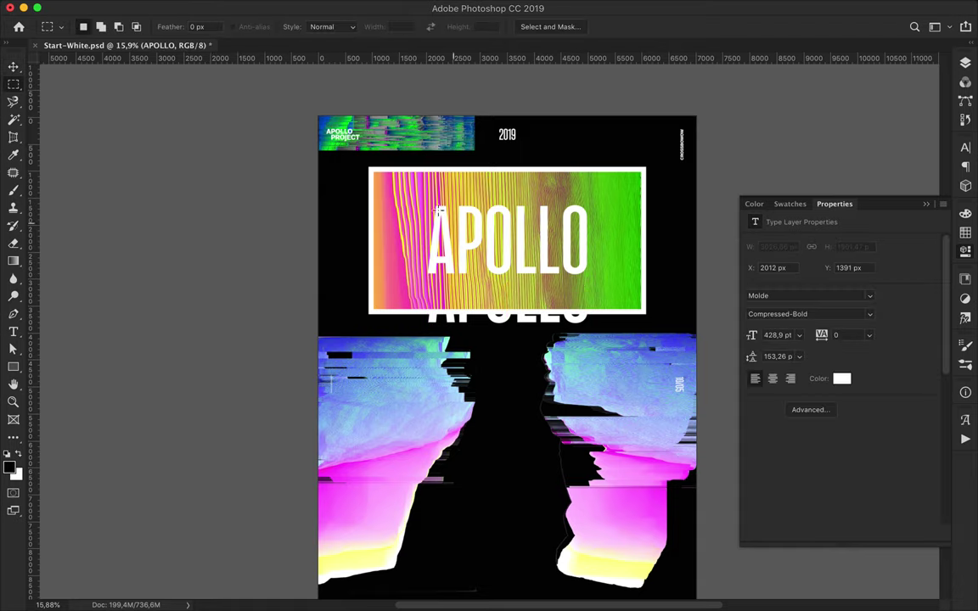
key("ctrl+j")
key("v")
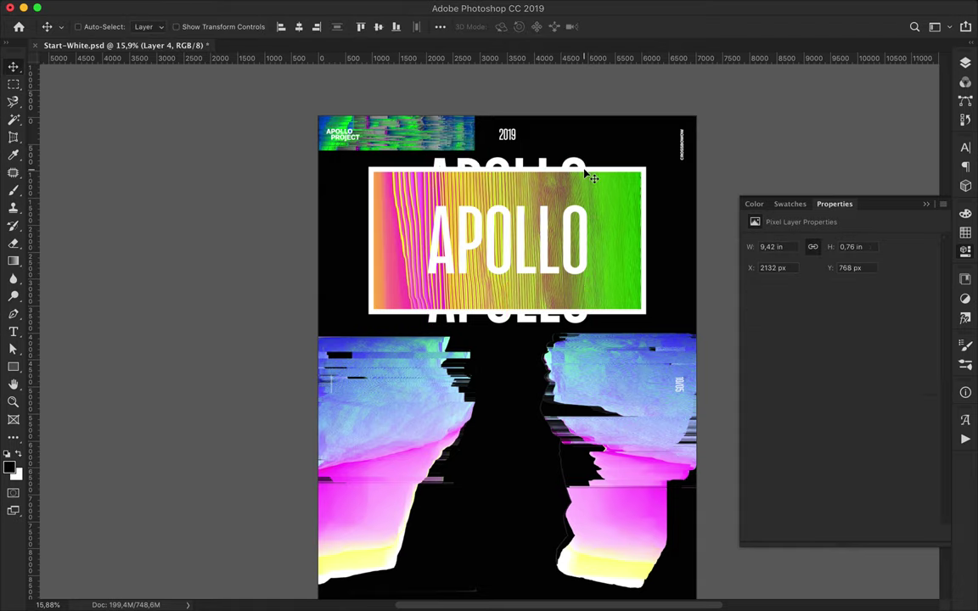
left_click_drag(477, 152, 344, 196)
key("ctrl+t")
mouse_move(280, 115)
left_mouse_down()
mouse_move(309, 159)
mouse_move(343, 151)
left_mouse_up()
key("Return")
scroll(454, 210, "down", 2)
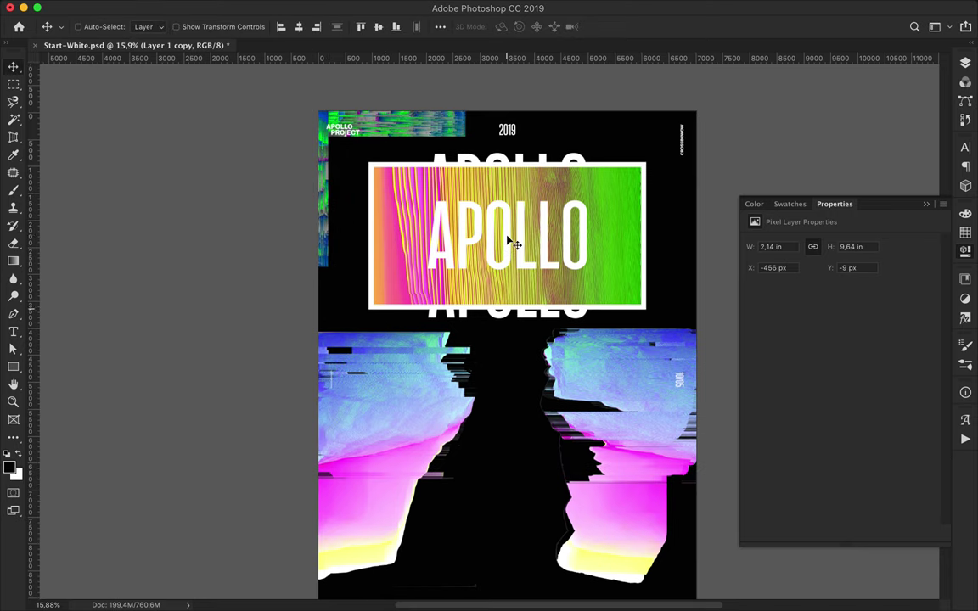
left_click(965, 62)
left_click(774, 265)
left_click(774, 265)
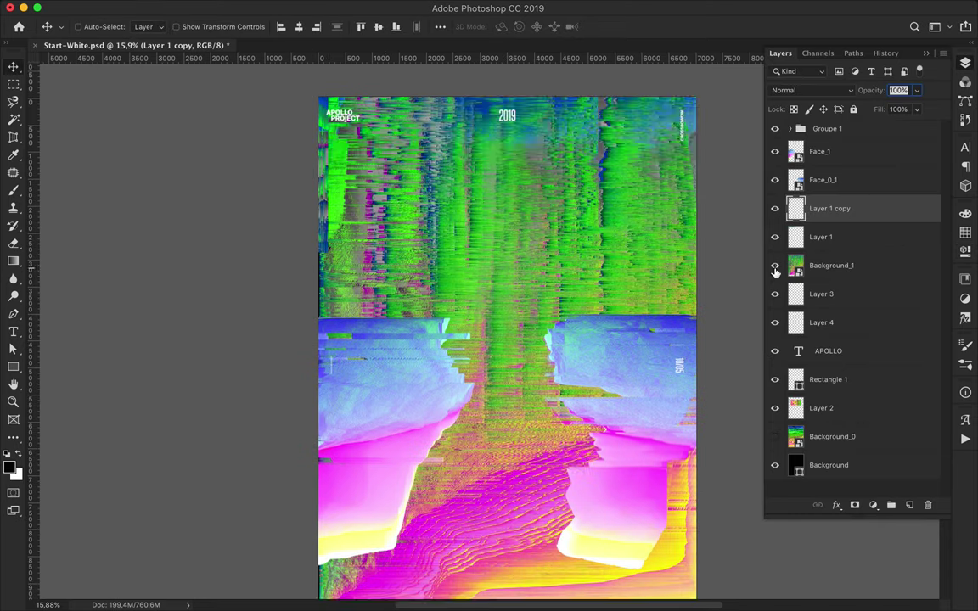
Copy a dune piece to Layer 5 and add a vertical glitch band at the top-right edge
key("m")
key("ctrl+c")
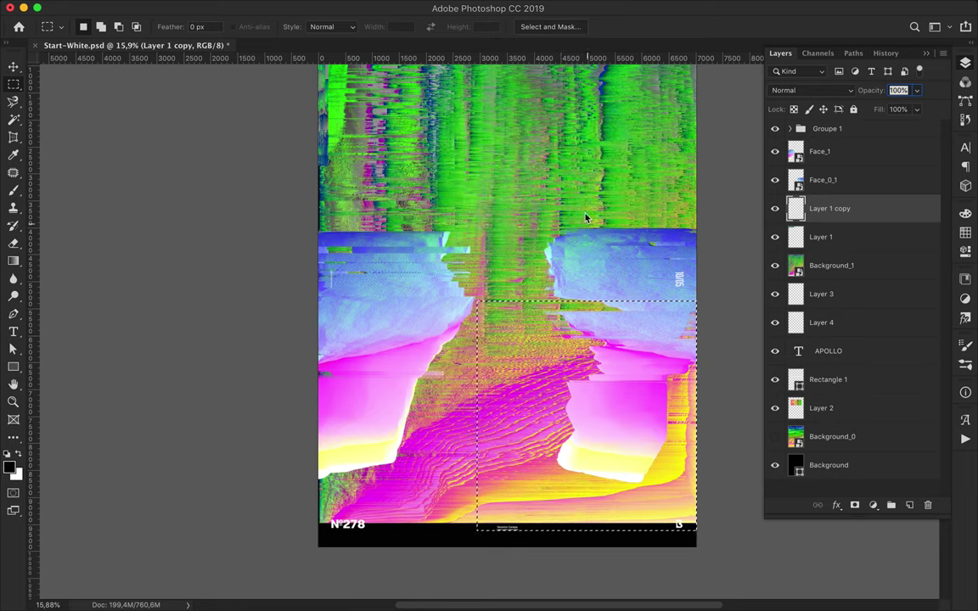
key("Return")
left_click_drag(424, 403, 369, 396)
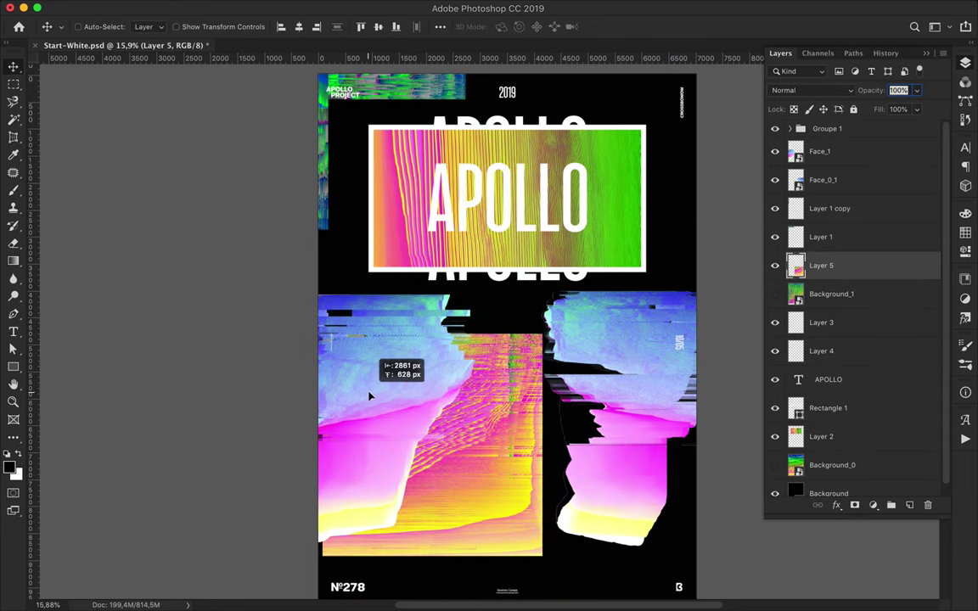
key("m")
mouse_move(542, 330)
left_mouse_down()
mouse_move(396, 367)
mouse_move(611, 231)
mouse_move(565, 183)
mouse_move(701, 117)
left_mouse_up()
key("ctrl+j")
key("ctrl+t")
key("Return")
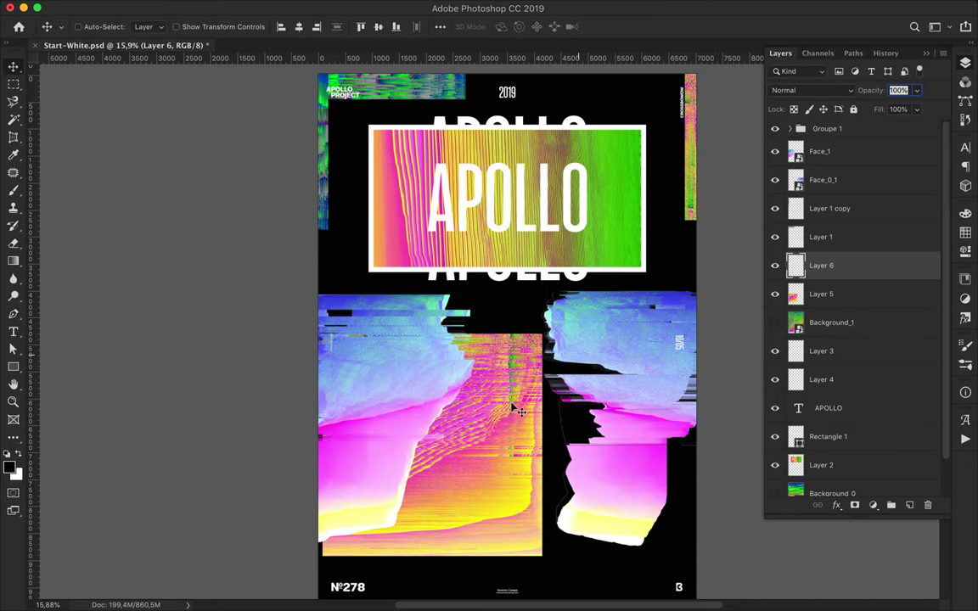
left_click(524, 432, "ctrl")
left_click_drag(524, 432, 600, 432)
Copy a thin rainbow band to Layer 7, rotate it into an edge bar, and delete Layer 5
key("m")
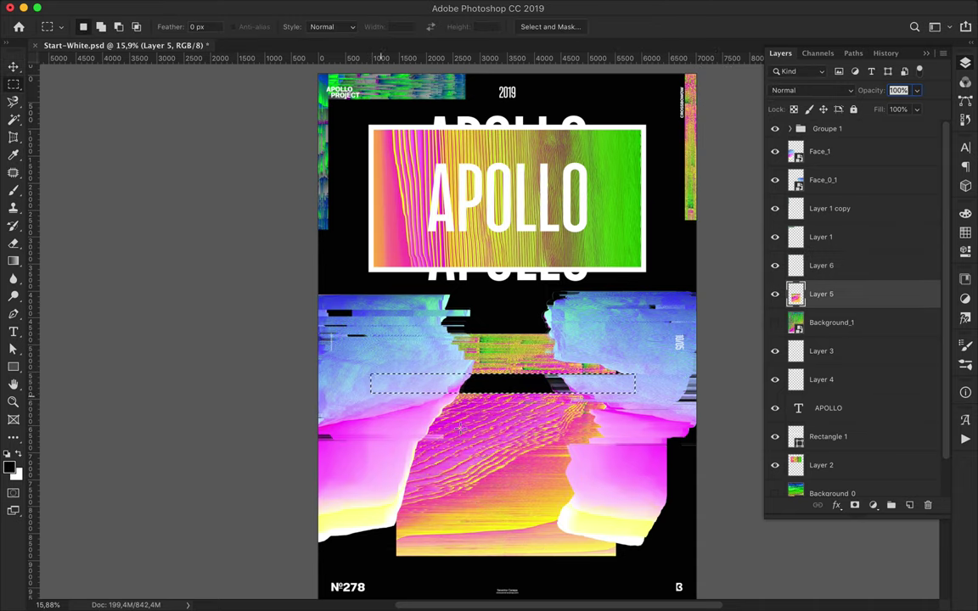
key("ctrl+j")
scroll(460, 429, "down", 3)
left_click_drag(475, 289, 535, 510)
left_click(548, 131, "ctrl")
mouse_move(362, 146)
left_mouse_down()
mouse_move(632, 189)
mouse_move(608, 526)
left_mouse_up()
key("ctrl+j")
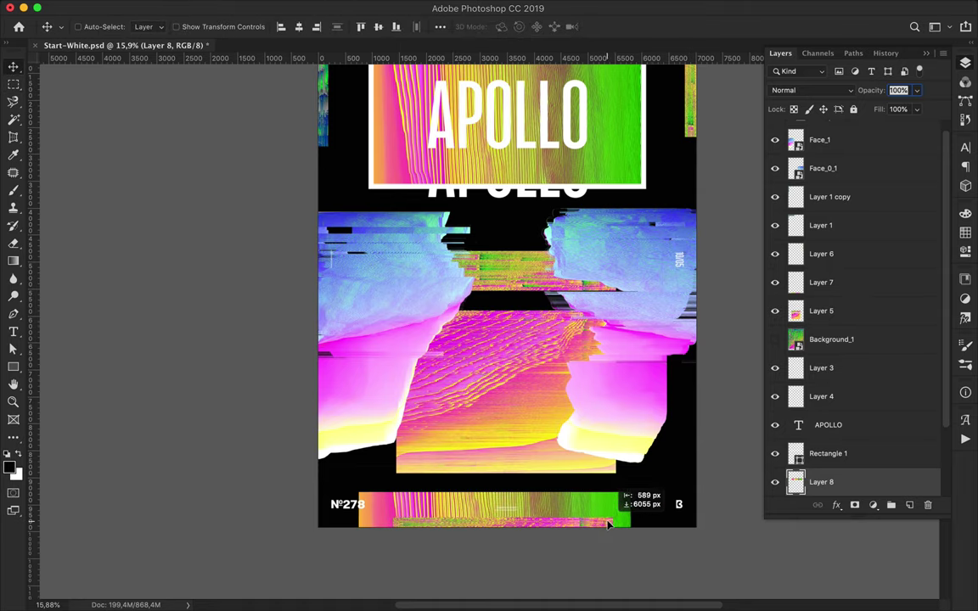
left_click(662, 522, "ctrl")
key("ctrl+t")
left_click_drag(594, 543, 562, 485)
key("Return")
left_click(479, 379, "ctrl")
key("Delete")
scroll(480, 379, "up", 3)
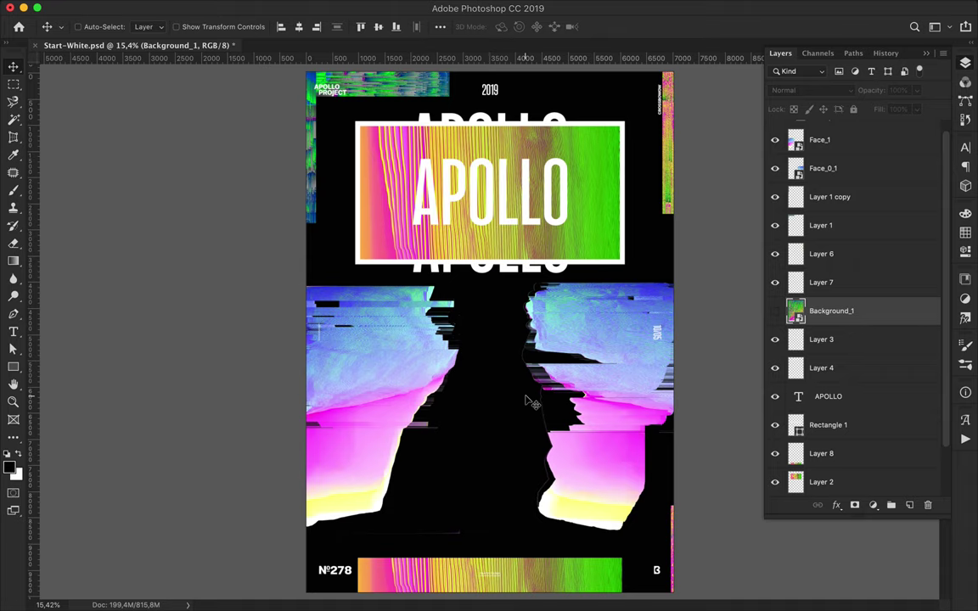
Add a large white number 3 in Semibold style on the poster
key("t")
left_click(479, 410)
type("3")
key("Escape")
left_click(268, 26)
scroll(283, 407, "down", 3)
left_click(282, 447)
key("ctrl+t")
mouse_move(475, 413)
left_mouse_down()
mouse_move(392, 257)
mouse_move(339, 207)
left_mouse_up()
key("Return")
mouse_move(849, 310)
left_mouse_down()
mouse_move(861, 462)
mouse_move(836, 426)
left_mouse_up()
Duplicate the 3 and change the copy's text to 6
key("v")
left_click_drag(459, 318, 603, 377)
double_click(603, 377)
type("6")
key("Escape")
Copy the 6 to the lower left and change it to 5° in Medium weight
key("v")
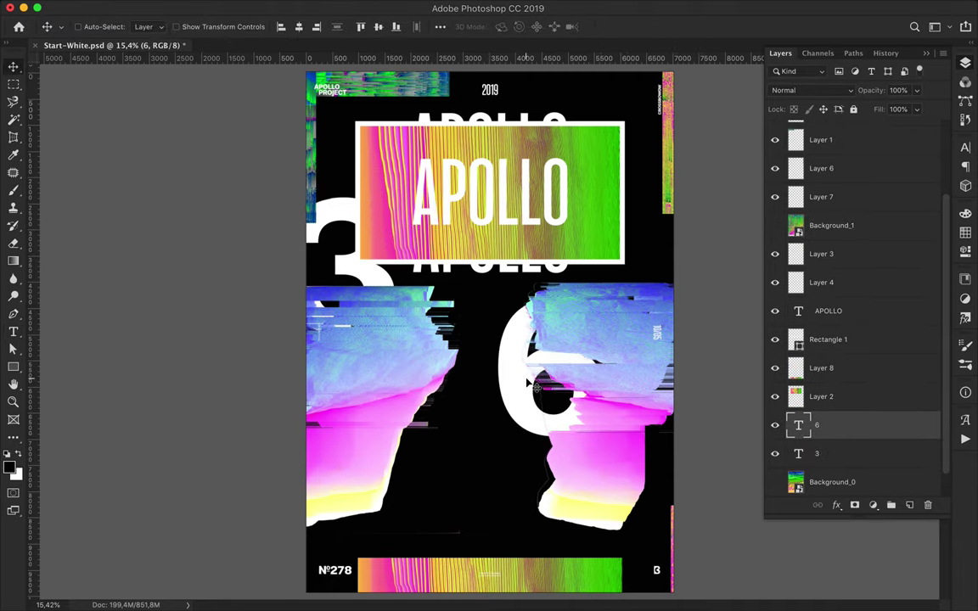
left_click_drag(527, 399, 397, 550)
double_click(404, 509)
type("5°")
key("Escape")
double_click(398, 551)
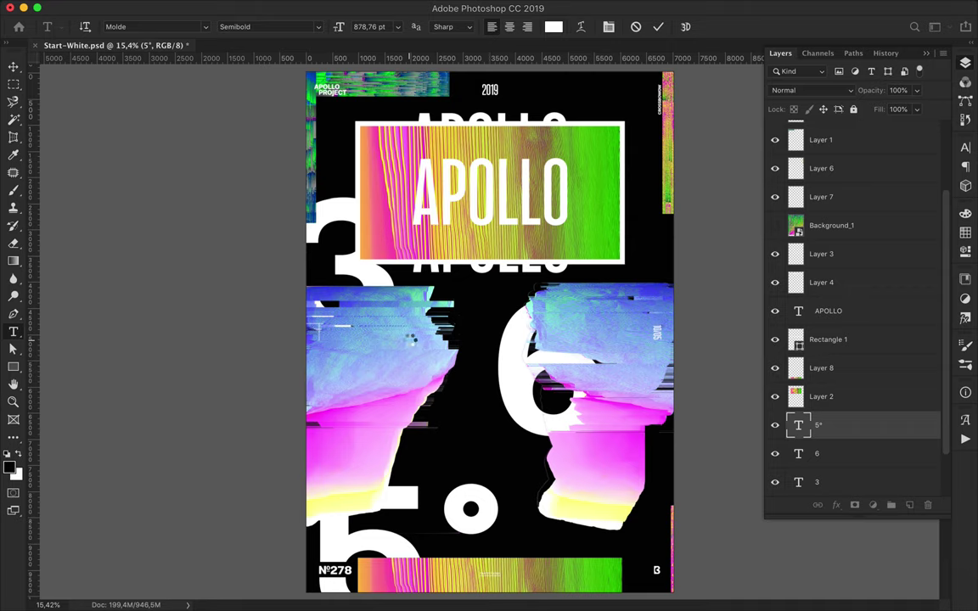
key("Escape")
key("t")
left_click(267, 27)
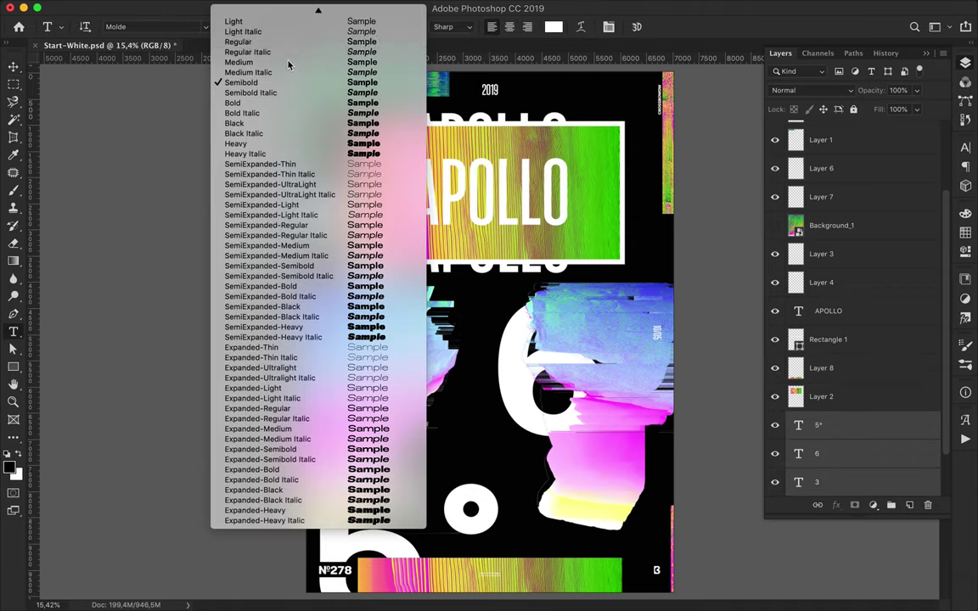
left_click(287, 64)
Try mirrored copies of the 3, 6 and 5° across the poster, then undo them
key("v")
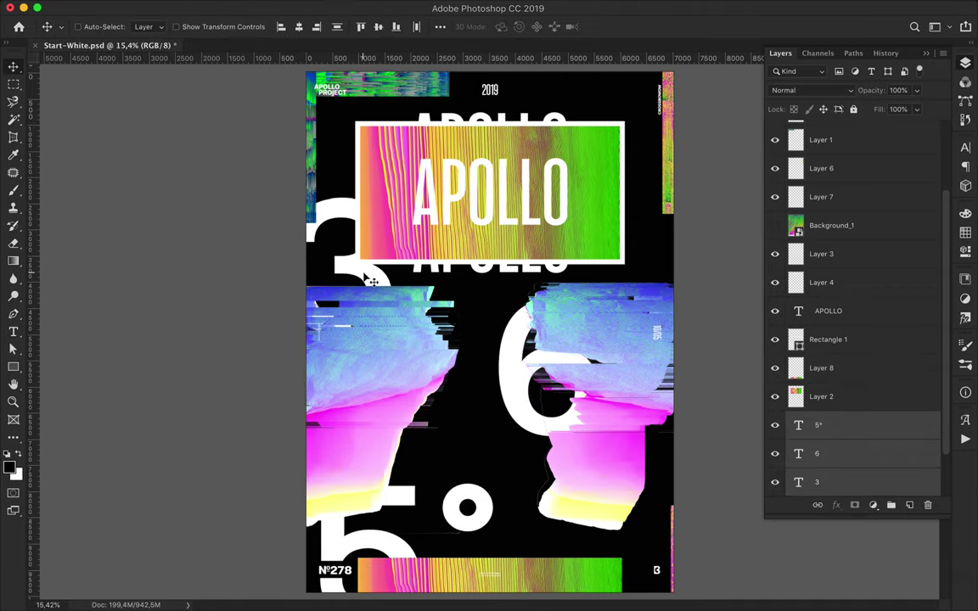
left_click_drag(331, 249, 619, 244)
left_click(519, 389)
left_click_drag(520, 389, 417, 388)
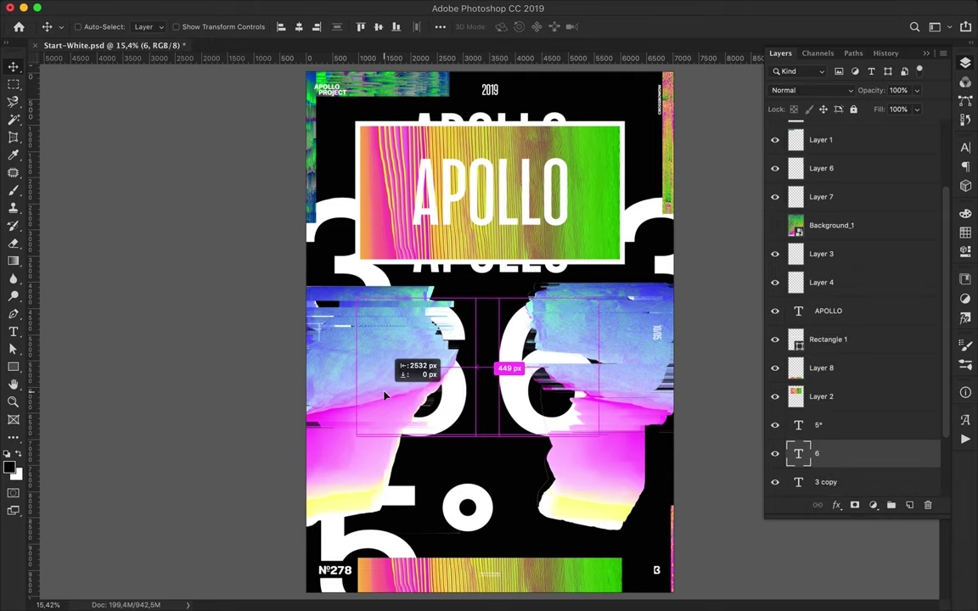
left_click_drag(336, 536, 573, 543)
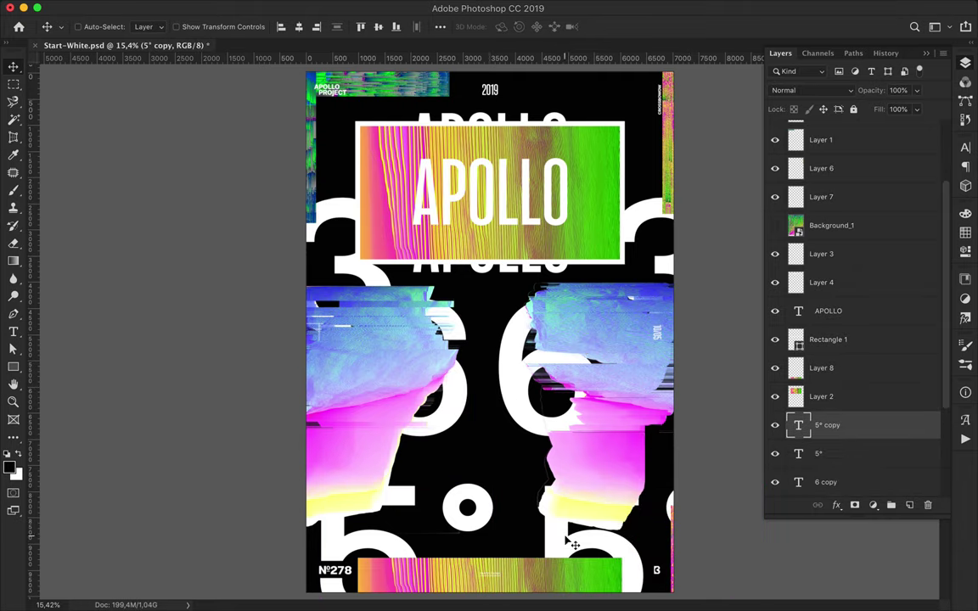
key("ctrl+z")
key("ctrl+z")
key("ctrl+z")
left_click(820, 396)
Add a Hue/Saturation adjustment and try master hue shifts on the title gradient
left_click(873, 505)
left_click(893, 585)
left_click_drag(840, 296, 737, 299)
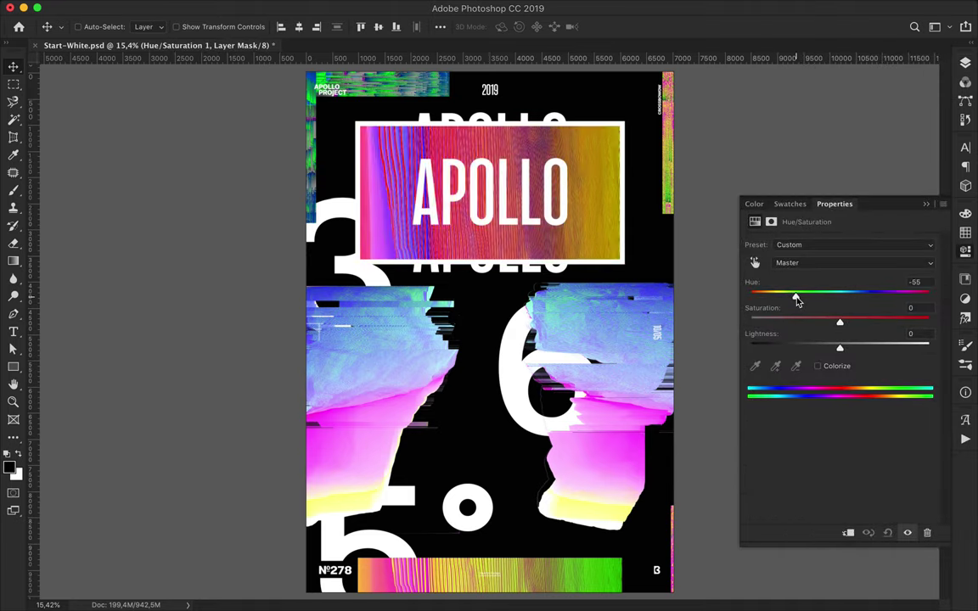
mouse_move(929, 296)
left_mouse_down()
mouse_move(749, 296)
mouse_move(908, 296)
left_mouse_up()
Set the Greens hue to -81 and Magentas to +55, turning APOLLO blue-violet
left_click(848, 262)
left_click(836, 242)
left_click(849, 263)
left_click(825, 293)
left_click(821, 262)
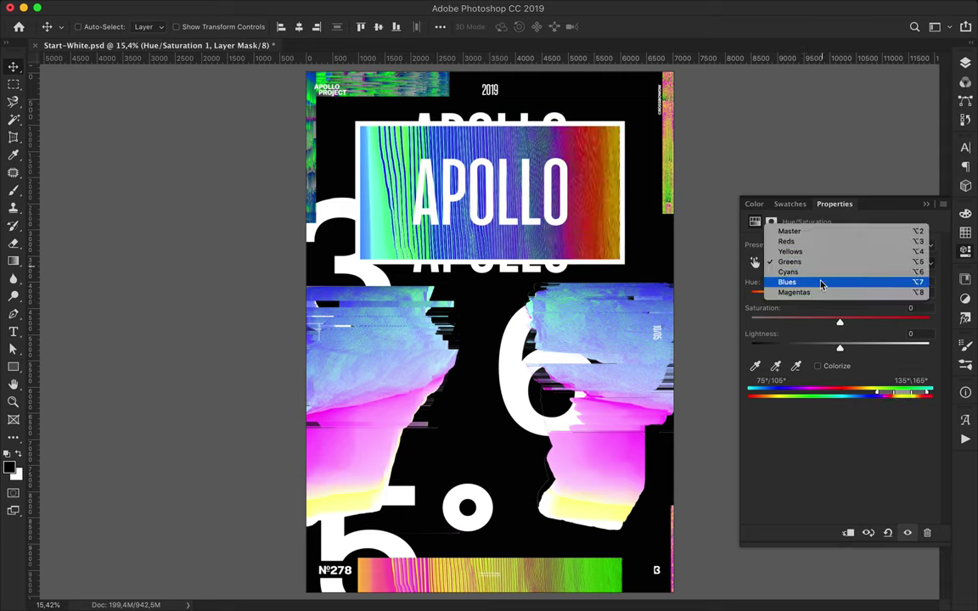
left_click(819, 293)
mouse_move(839, 297)
left_mouse_down()
mouse_move(744, 299)
mouse_move(932, 311)
mouse_move(855, 314)
left_mouse_up()
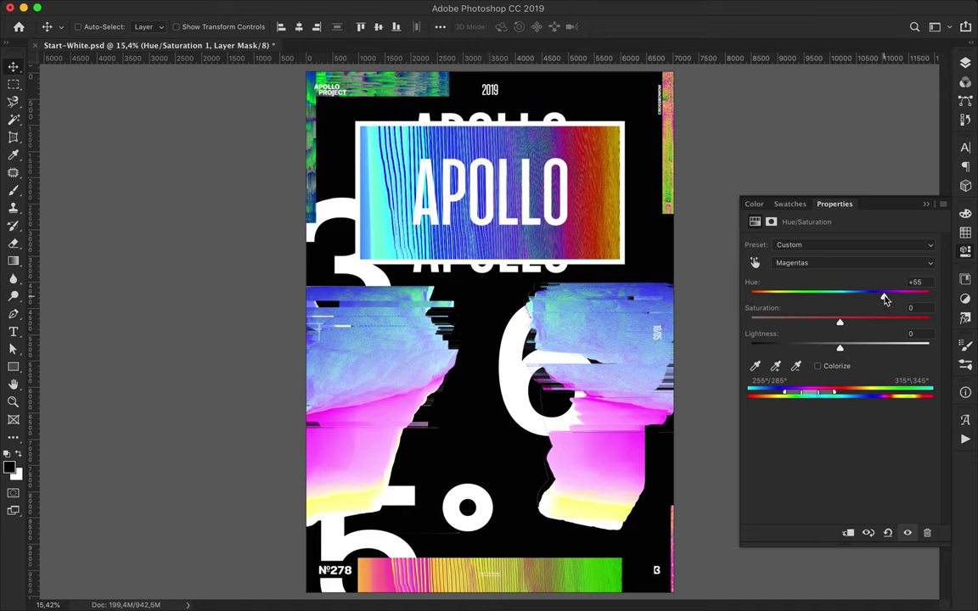
Duplicate the APOLLO text layer
left_click(931, 209)
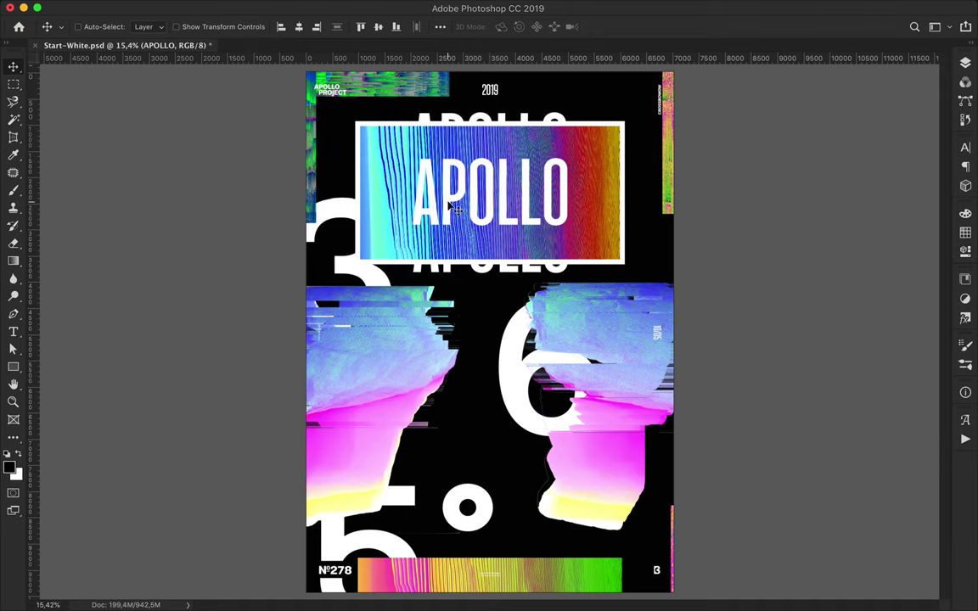
left_click(965, 62)
key("ctrl+j")
Make the duplicated APOLLO text black
left_click_drag(840, 311, 862, 343)
key("t")
left_click(499, 27)
key("Return")
Convert the black APOLLO copy to a Smart Object with a 70.7-pixel Gaussian Blur
left_click(334, 7)
left_click(661, 209)
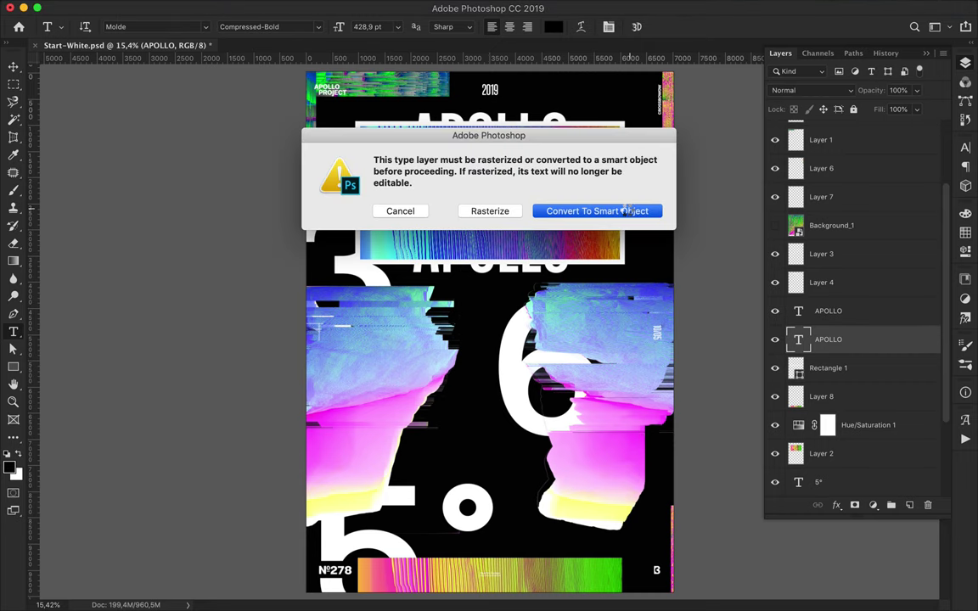
left_click(628, 212)
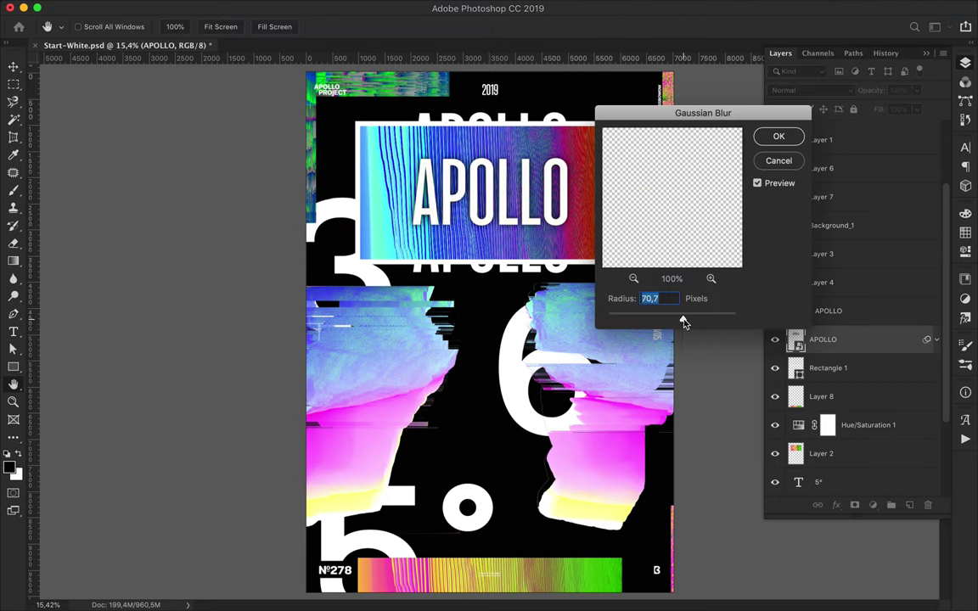
left_click(780, 137)
Blend the blurred APOLLO copy in Darken mode instead of Overlay
left_click(811, 90)
left_click(796, 235)
key("ctrl+j")
key("ctrl+z")
left_click(811, 90)
left_click(789, 40)
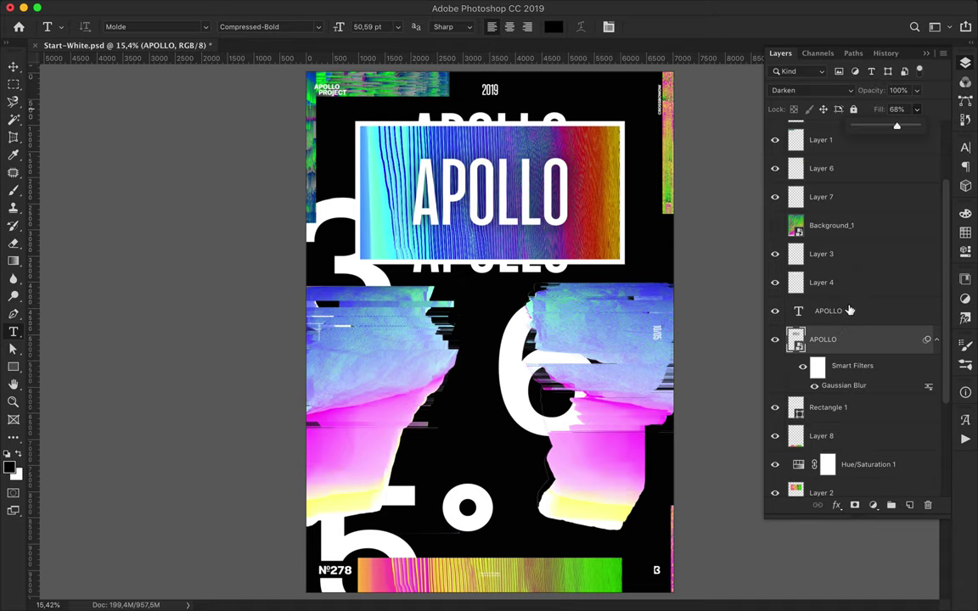
Duplicate the existing Hue/Saturation adjustment onto the layer above
key("v")
scroll(872, 375, "down", 3)
left_click(872, 375)
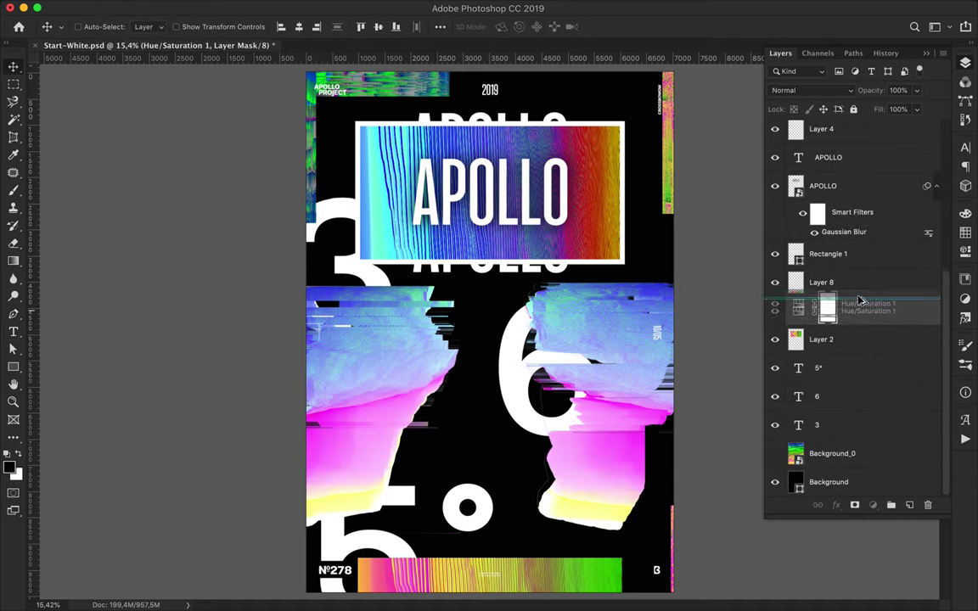
left_click_drag(873, 375, 828, 286)
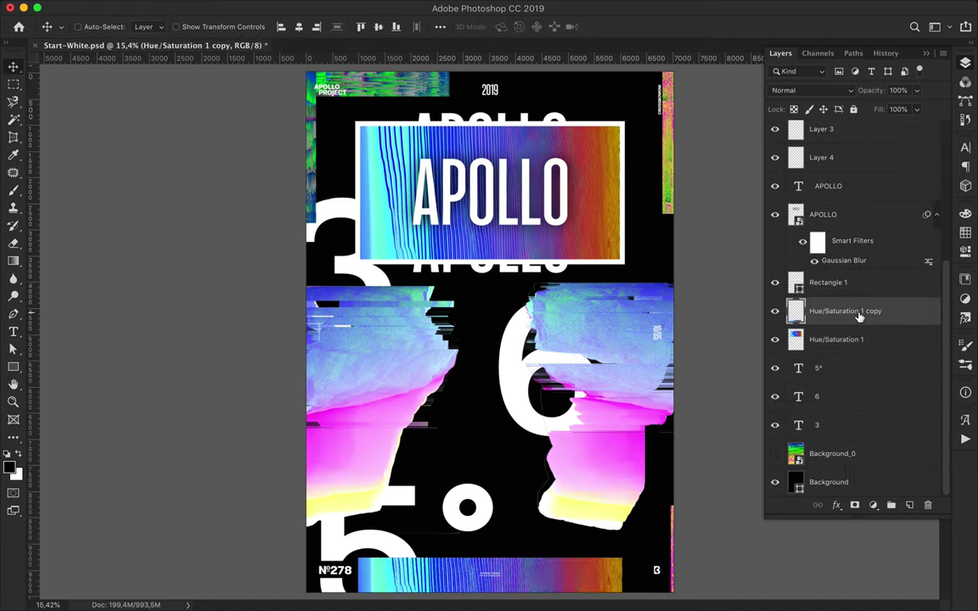
left_click(660, 8)
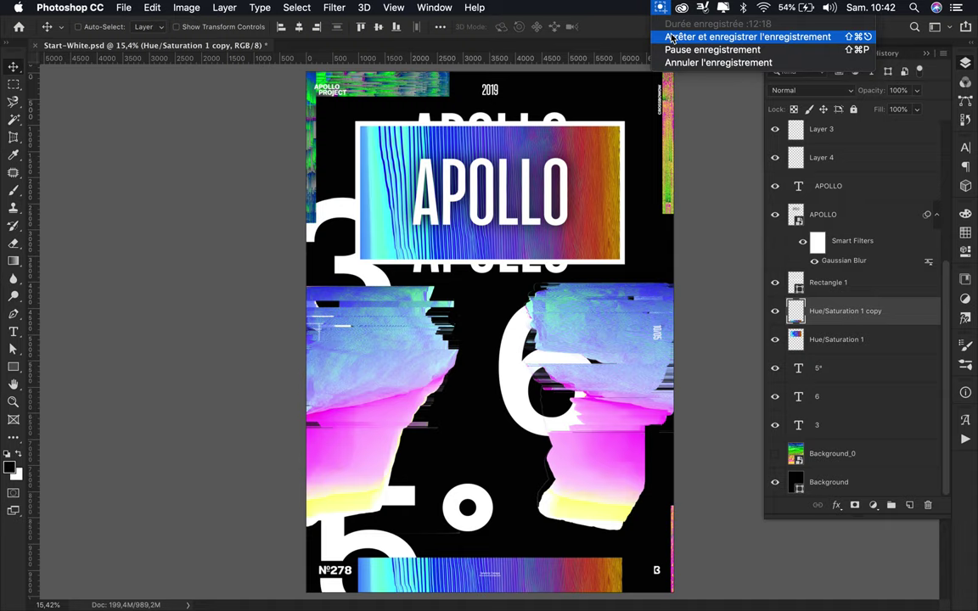
left_click(670, 37)
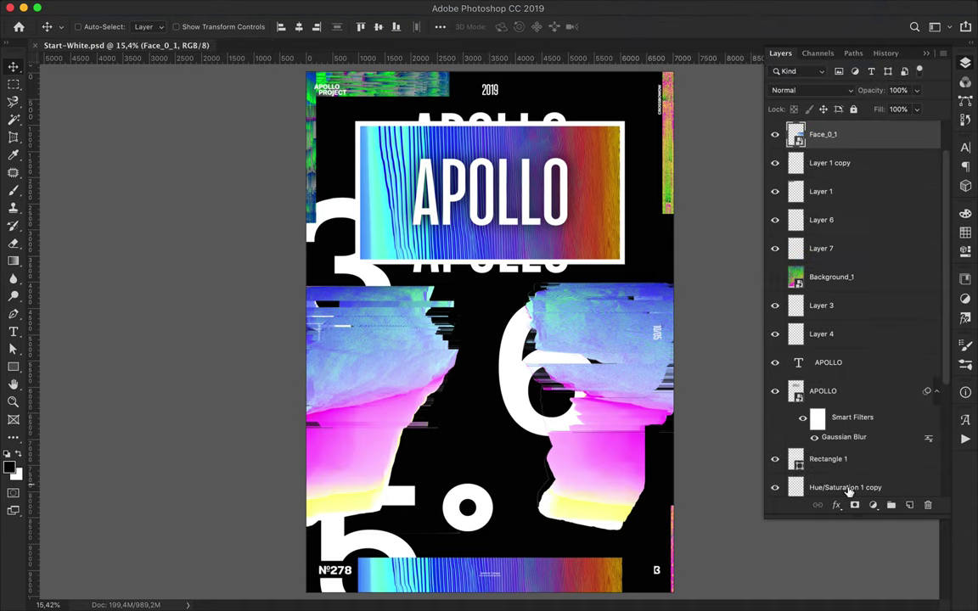
Add a Hue/Saturation adjustment for the right face, reset master hue, and target Reds
left_click(872, 505)
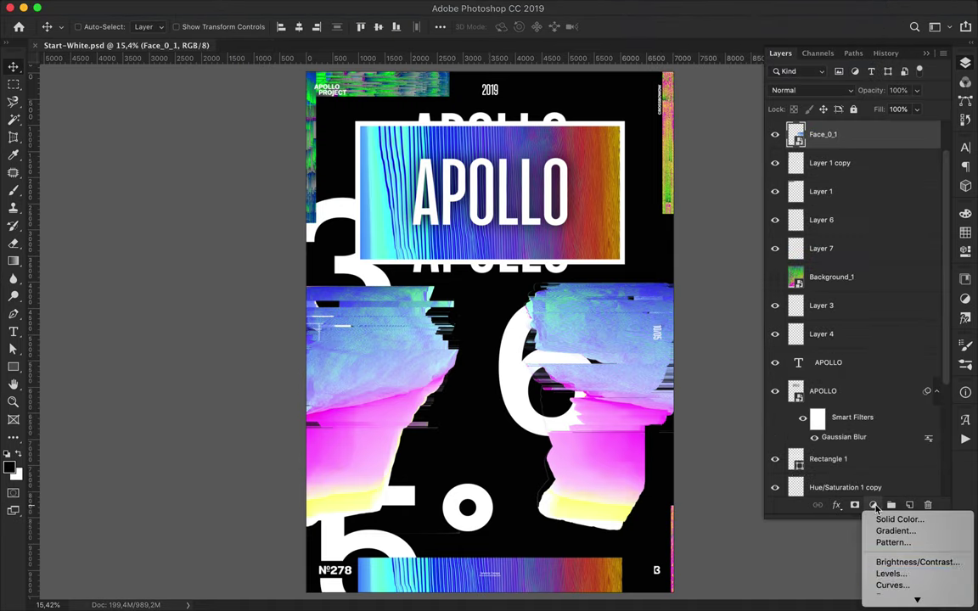
left_click(895, 525)
mouse_move(838, 299)
left_mouse_down()
mouse_move(780, 299)
mouse_move(928, 299)
mouse_move(786, 307)
mouse_move(842, 309)
mouse_move(931, 298)
left_mouse_up()
left_click(829, 244)
left_click(829, 247)
left_click(829, 263)
left_click(829, 271)
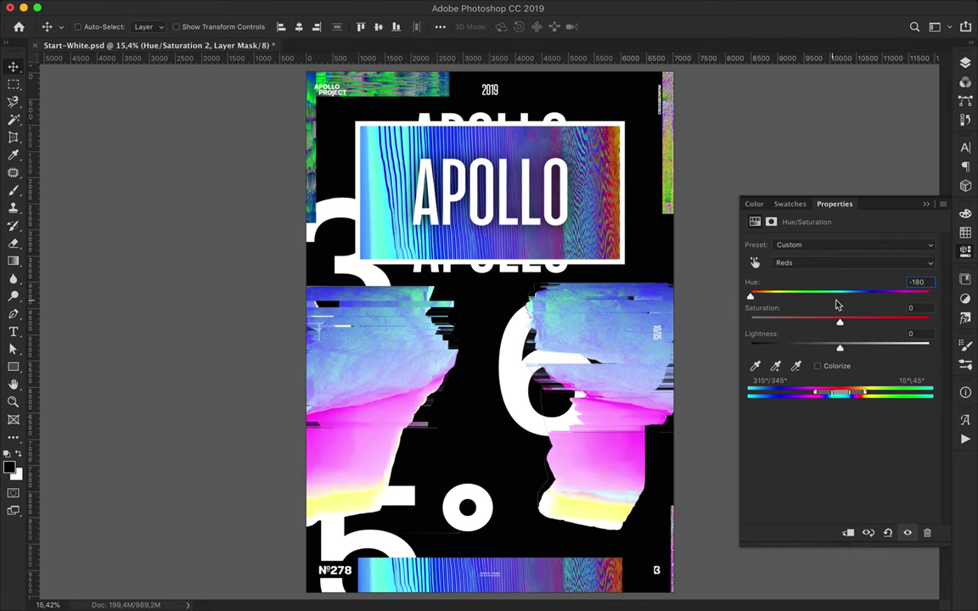
Shift the Magentas hue toward blue and nudge the Blues hue
left_click(878, 261)
left_click(857, 313)
mouse_move(839, 297)
left_mouse_down()
mouse_move(790, 297)
mouse_move(819, 310)
left_mouse_up()
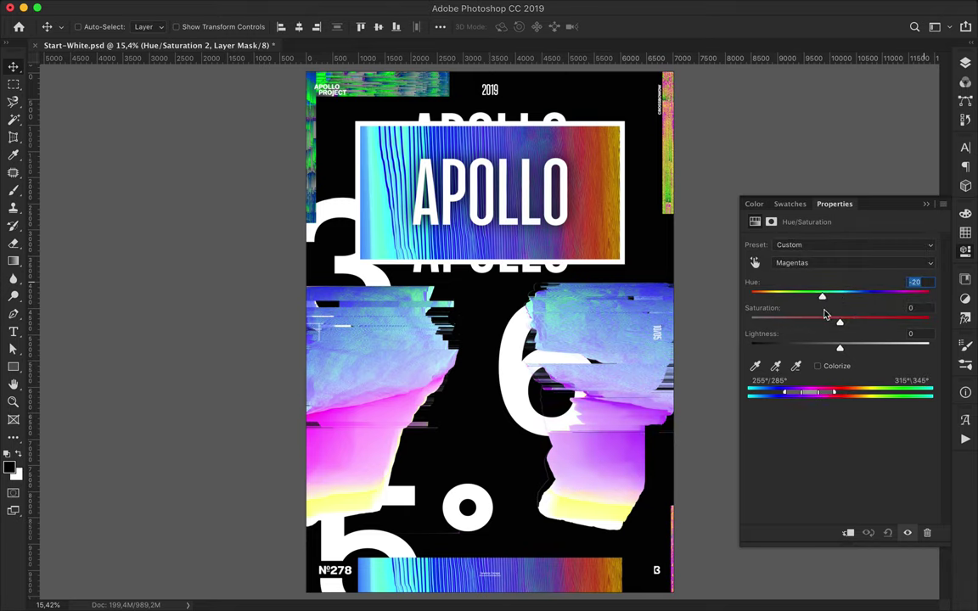
left_click(853, 262)
left_click(849, 255)
left_click_drag(855, 295, 768, 297)
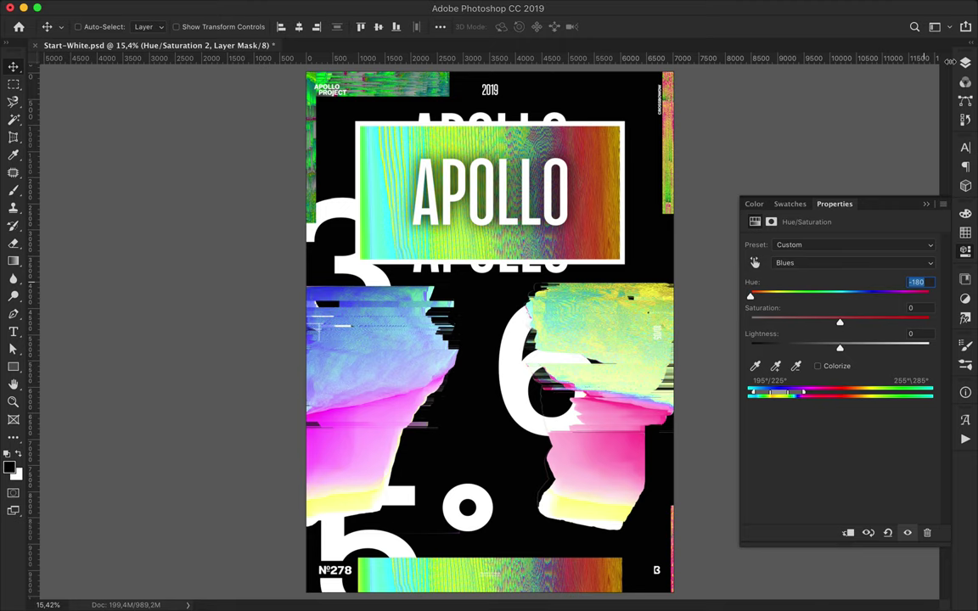
Set Blues and Yellows hues to +180, turning the bust's base purple
key("F7")
key("F7")
left_click(853, 262)
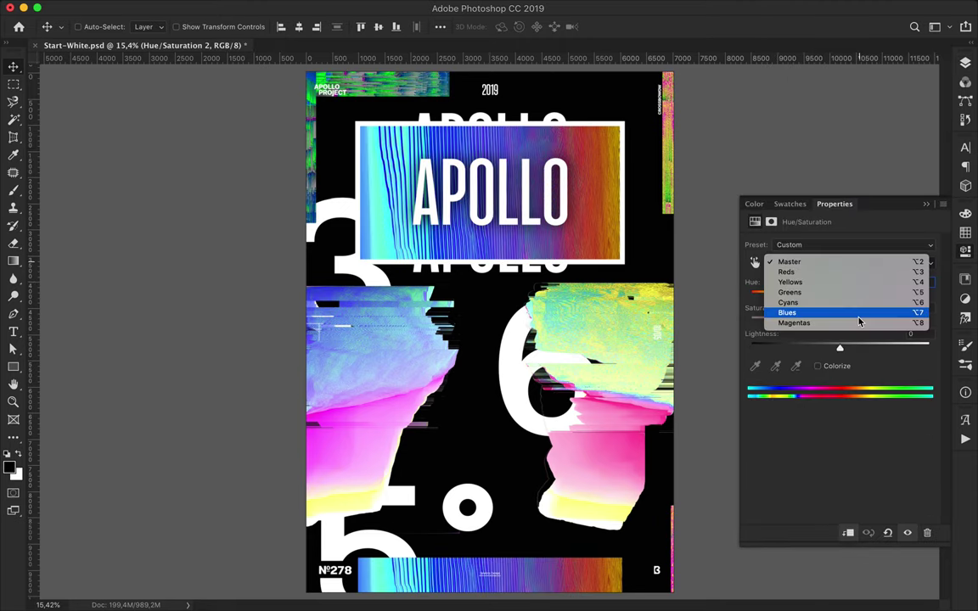
left_click(836, 310)
left_click_drag(801, 297, 933, 293)
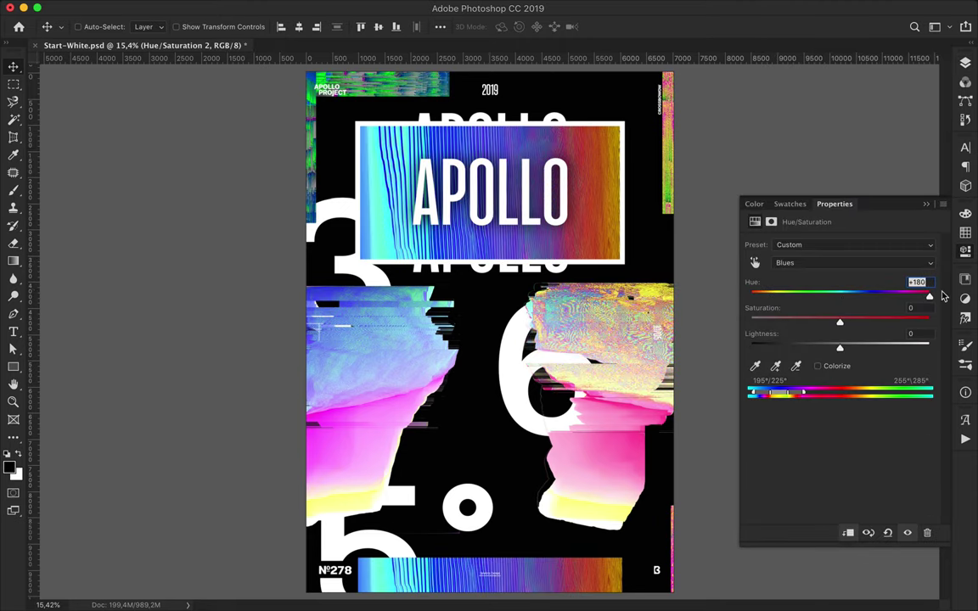
left_click(891, 262)
left_click(892, 230)
left_click_drag(840, 295, 748, 295)
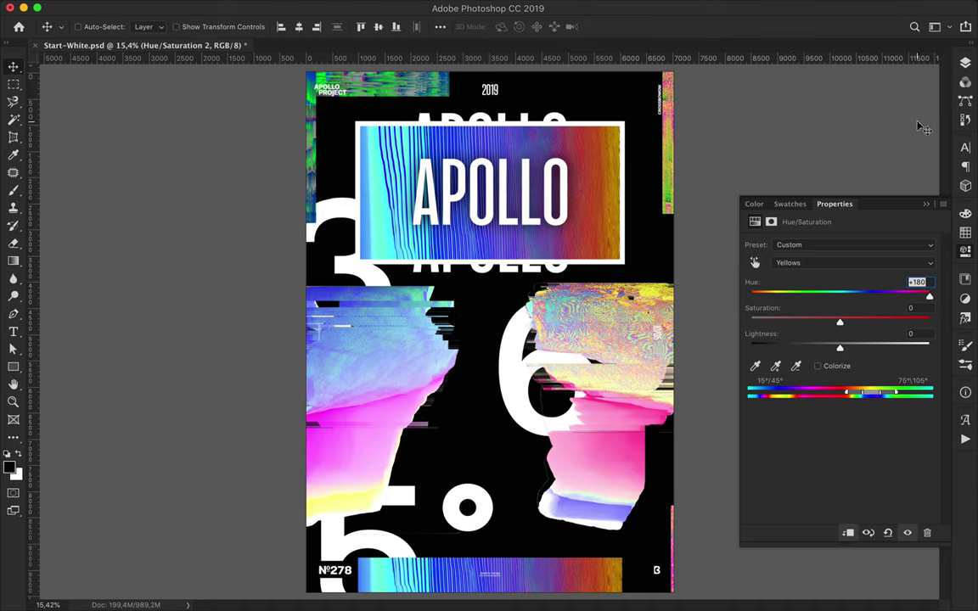
Add a Levels adjustment above the face and trial a contrast boost
key("F7")
left_click(874, 161)
left_click(875, 141)
left_click(866, 509)
left_click(883, 576)
left_click_drag(852, 344, 914, 345)
key("F7")
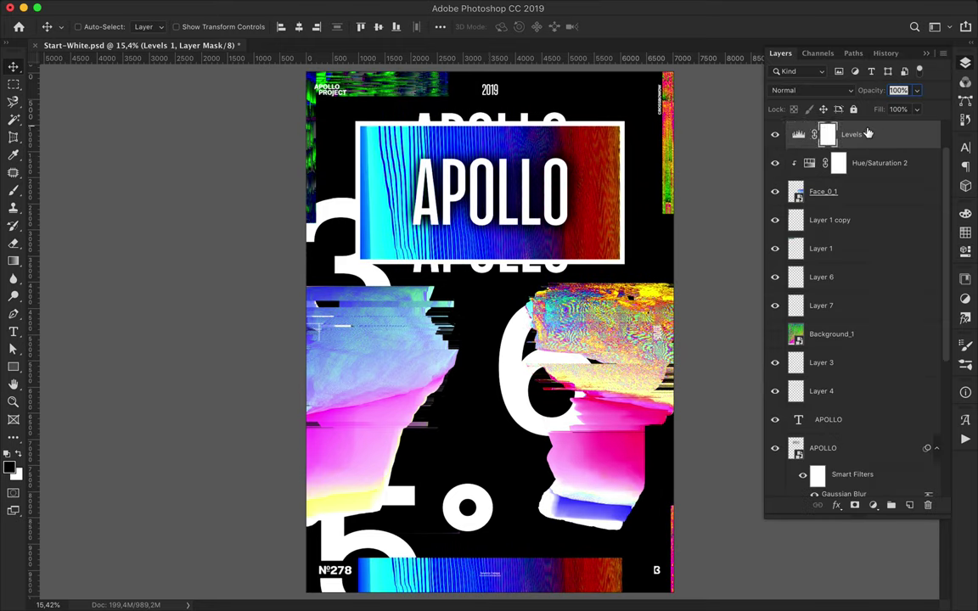
Replace the Levels adjustment with a fresh one at black input 41
key("BackSpace")
left_click(873, 505)
left_click(888, 576)
left_click_drag(769, 344, 796, 348)
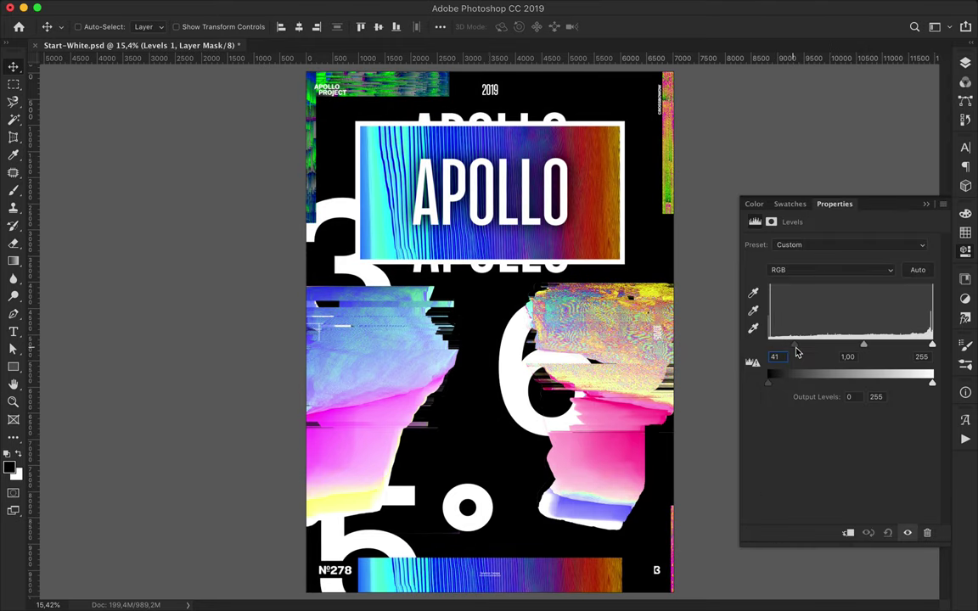
Add a Hue/Saturation adjustment on Layer 1 targeting the Greens
left_click(966, 65)
scroll(416, 353, "down", 1)
left_click(821, 247)
left_click(873, 505)
left_click(907, 535)
left_click(849, 263)
left_click(839, 296)
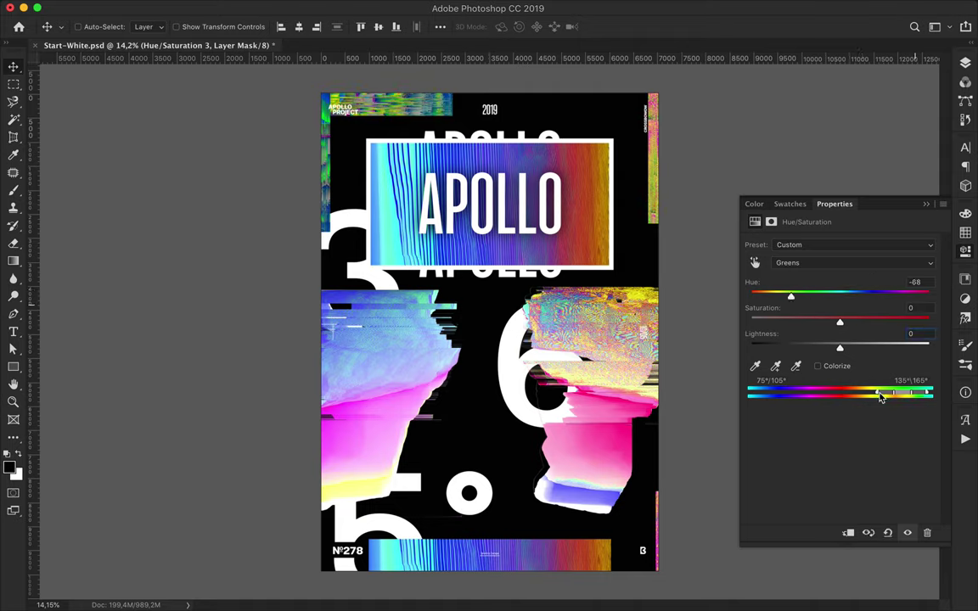
Widen Hue/Saturation 3's colour range to 350°/21° and set its hue to -70
left_click_drag(878, 394, 837, 396)
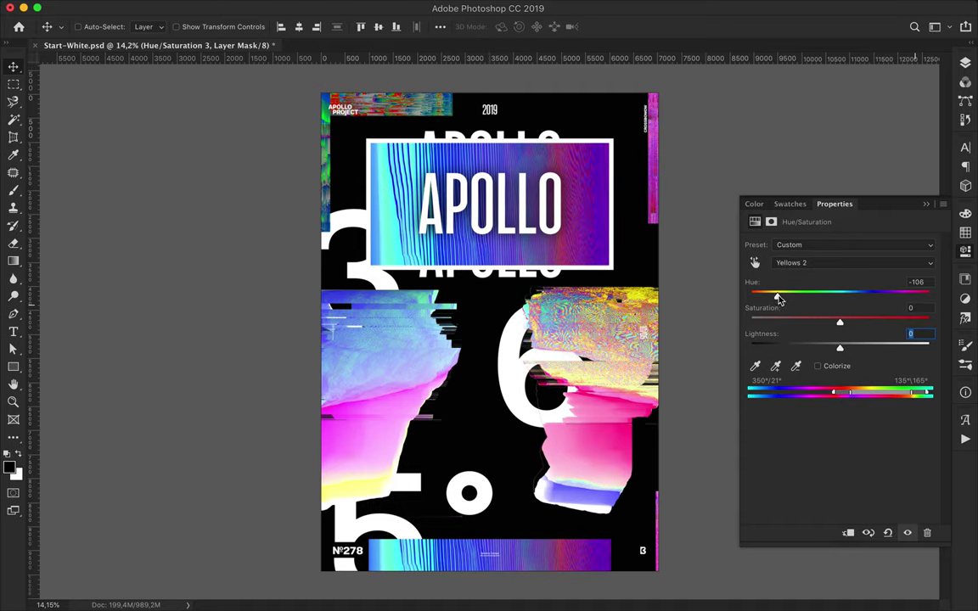
left_click_drag(775, 296, 797, 295)
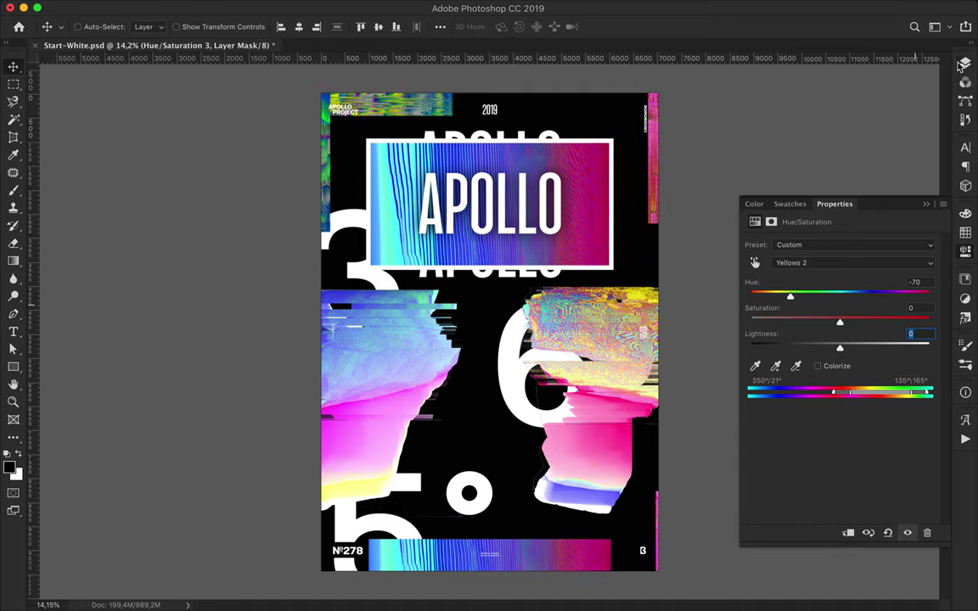
left_click(965, 62)
scroll(656, 309, "down", 1)
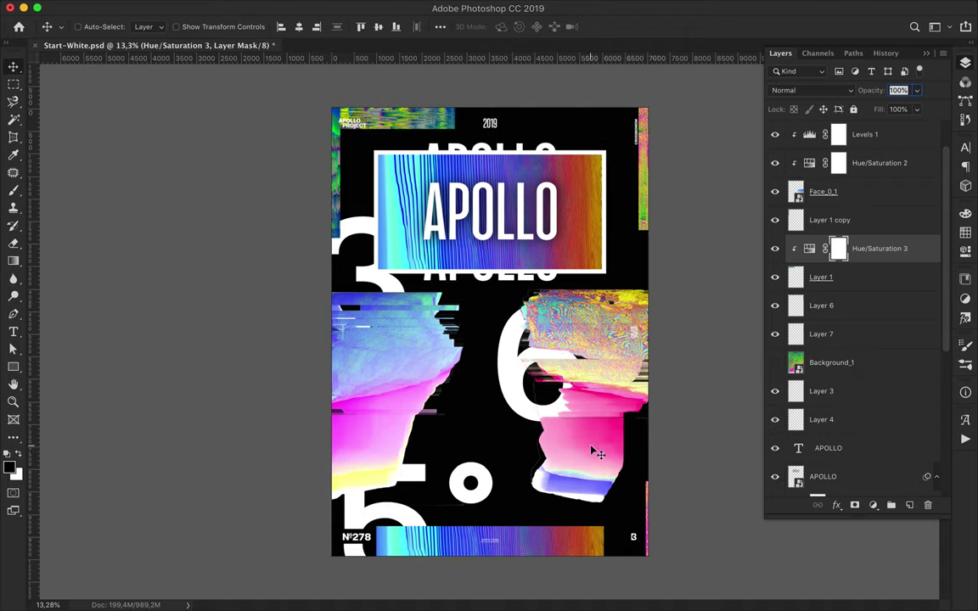
Raise Rectangle 1's bottom edge closer to the APOLLO title
key("ctrl+alt+z")
key("ctrl+alt+z")
key("ctrl+alt+z")
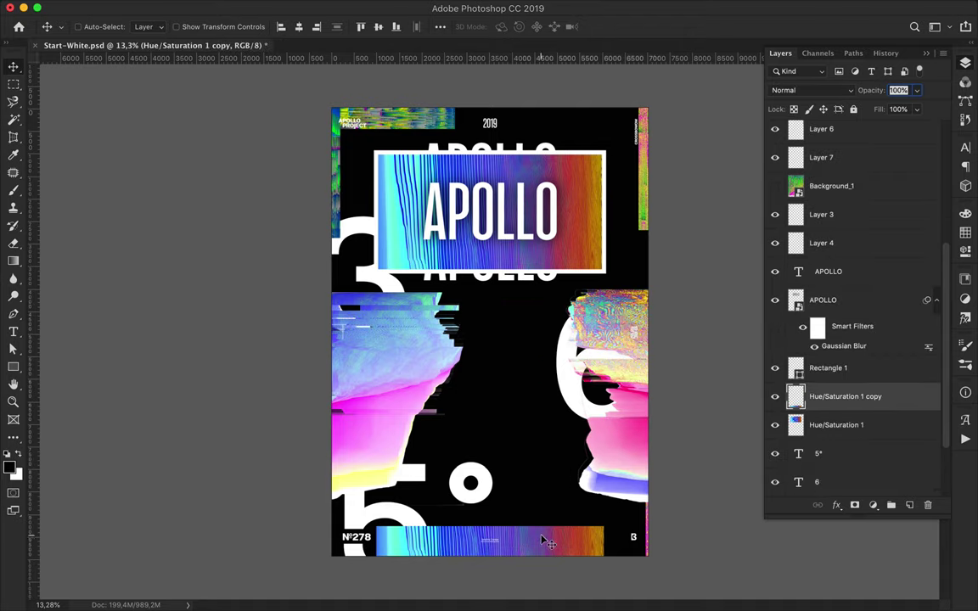
key("ctrl+alt+z")
key("ctrl+alt+z")
key("ctrl+alt+z")
key("ctrl+alt+z")
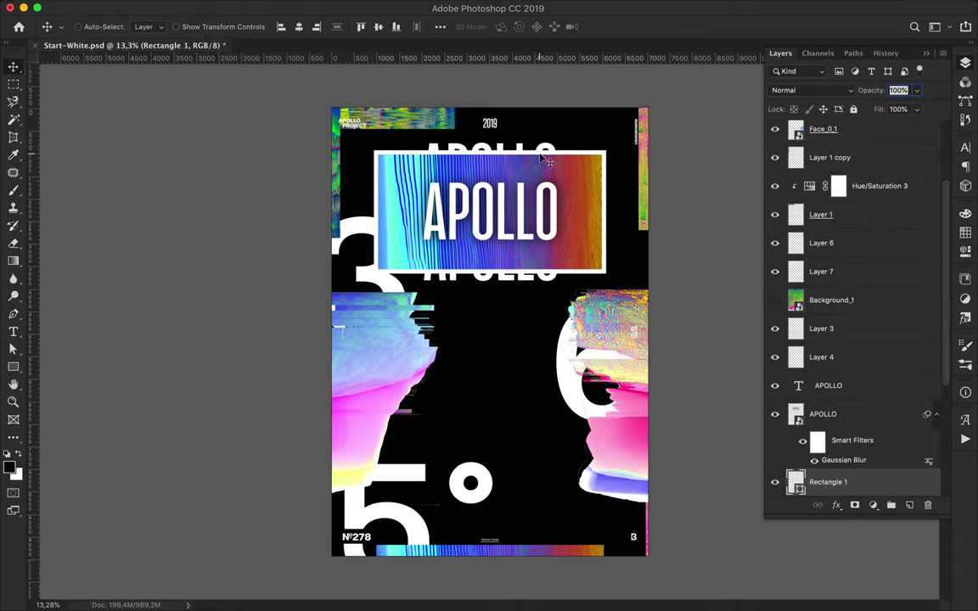
key("ctrl+t")
left_click_drag(490, 271, 489, 258)
key("Return")
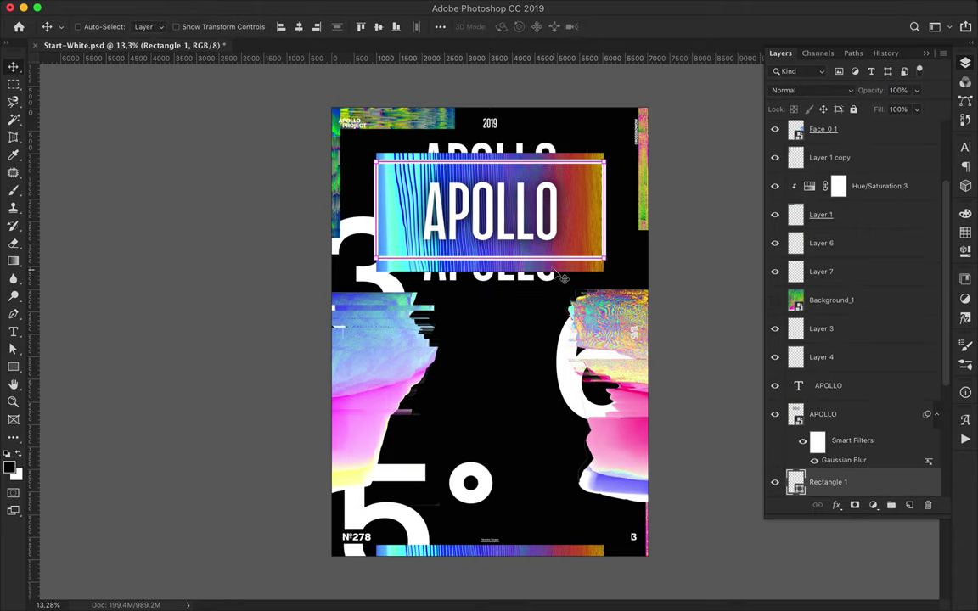
Try a marquee band above the APOLLO frame, then pick Layer 3
key("alt+bracketleft")
key("alt+bracketleft")
key("m")
left_click_drag(640, 257, 328, 301)
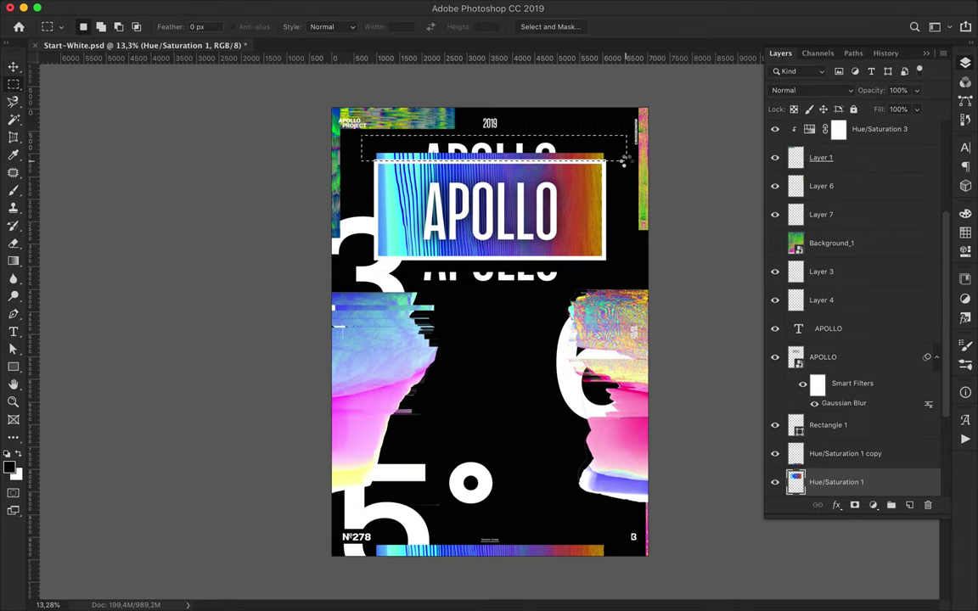
key("ctrl+d")
left_click(543, 153, "ctrl")
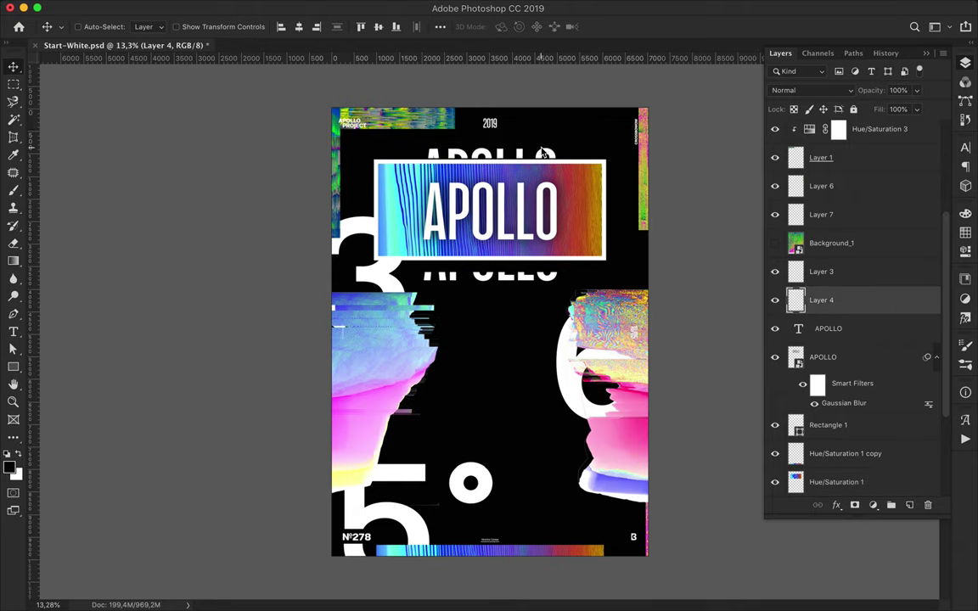
left_click(502, 273, "ctrl")
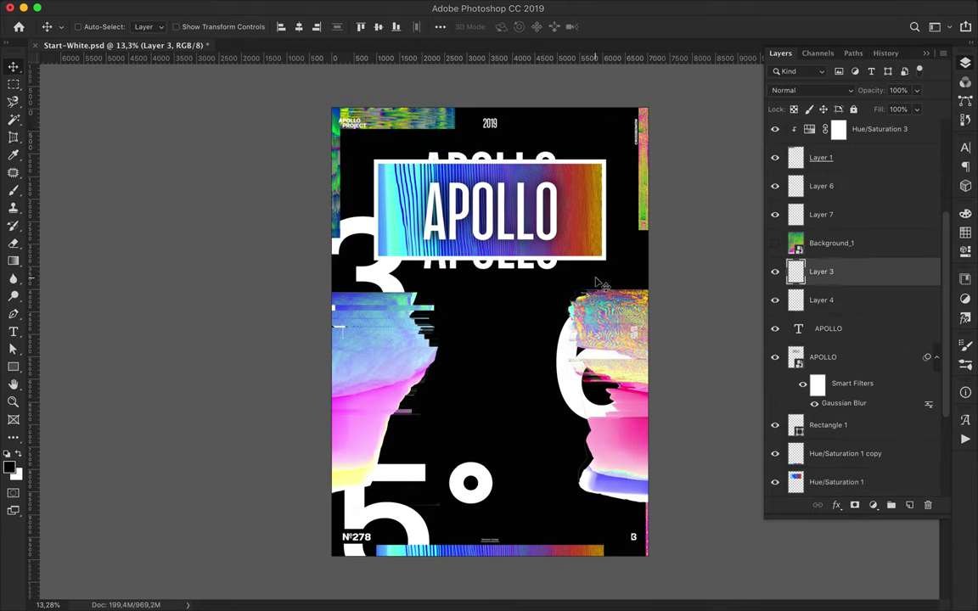
Copy a strip of Face_1 onto a new layer, Layer 8
left_click(372, 357, "ctrl")
key("m")
key("ctrl+j")
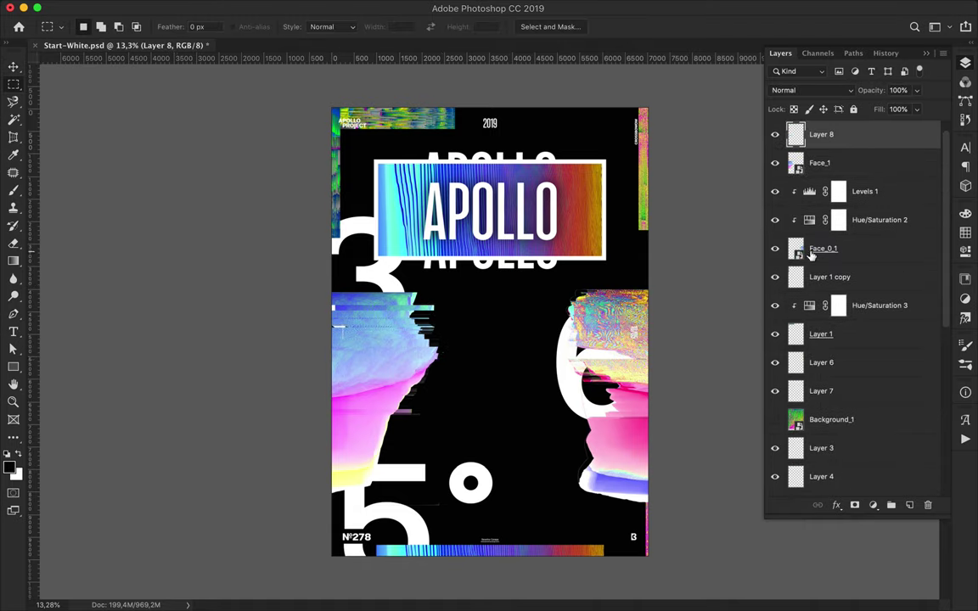
Copy a thin strip of the left face and slide it into the black centre
key("v")
key("ctrl+bracketleft")
left_click(343, 384, "ctrl")
key("m")
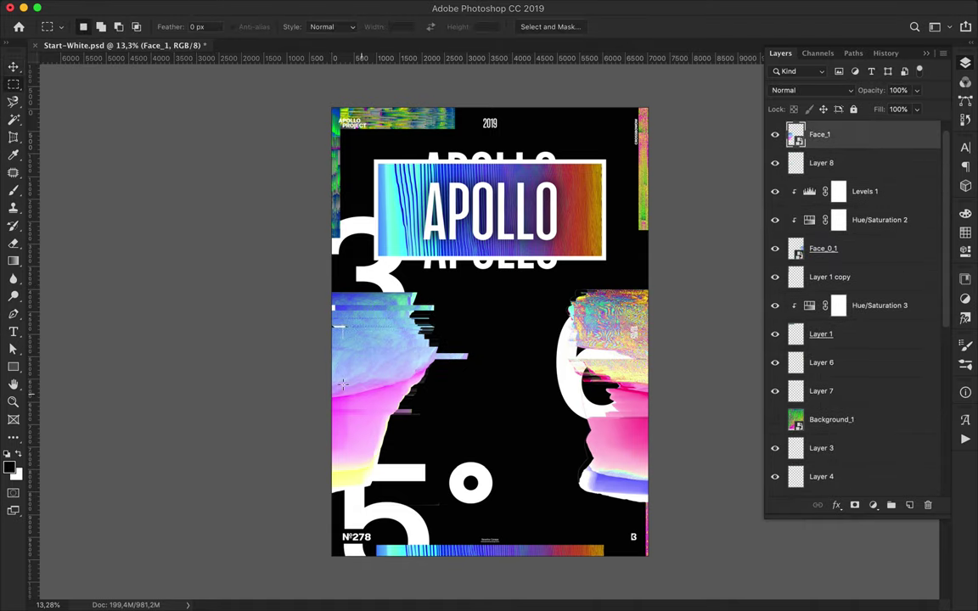
left_click_drag(441, 402, 441, 402)
key("ctrl+j")
key("v")
key("ctrl+bracketleft")
left_click_drag(357, 404, 392, 402)
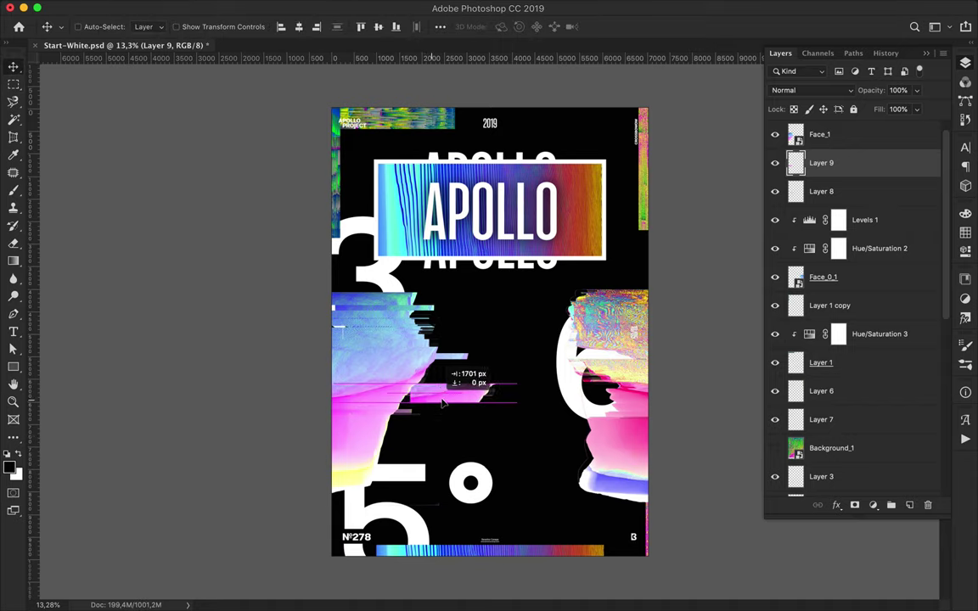
Copy a thin strip of the right face to Layer 10, keeping the face at the edge
left_click(620, 391, "ctrl")
key("m")
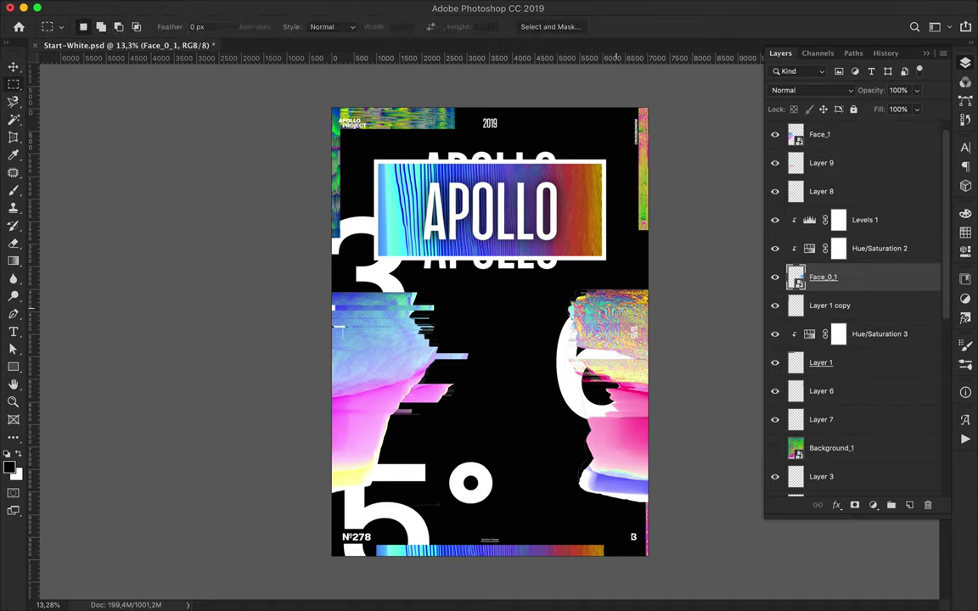
left_click_drag(619, 391, 513, 391)
left_click_drag(507, 292, 567, 293)
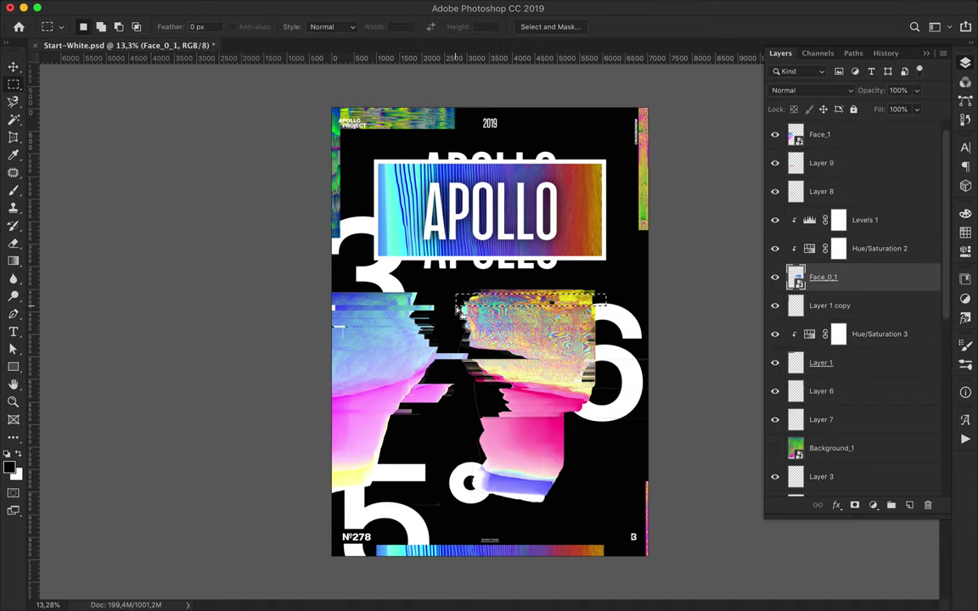
key("ctrl+j")
key("v")
left_click(552, 349, "ctrl+shift")
left_click_drag(552, 349, 654, 348)
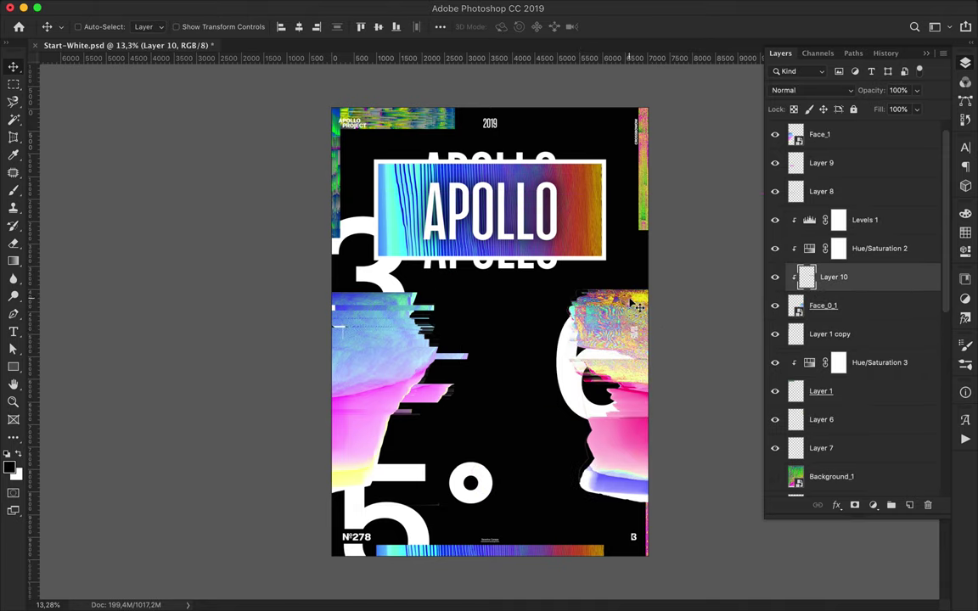
Clip copies of Levels 1 and Hue/Saturation 2 to Layer 10, undoing trial merges
left_click_drag(865, 277, 871, 312)
left_click(863, 219)
left_click(878, 247, "shift")
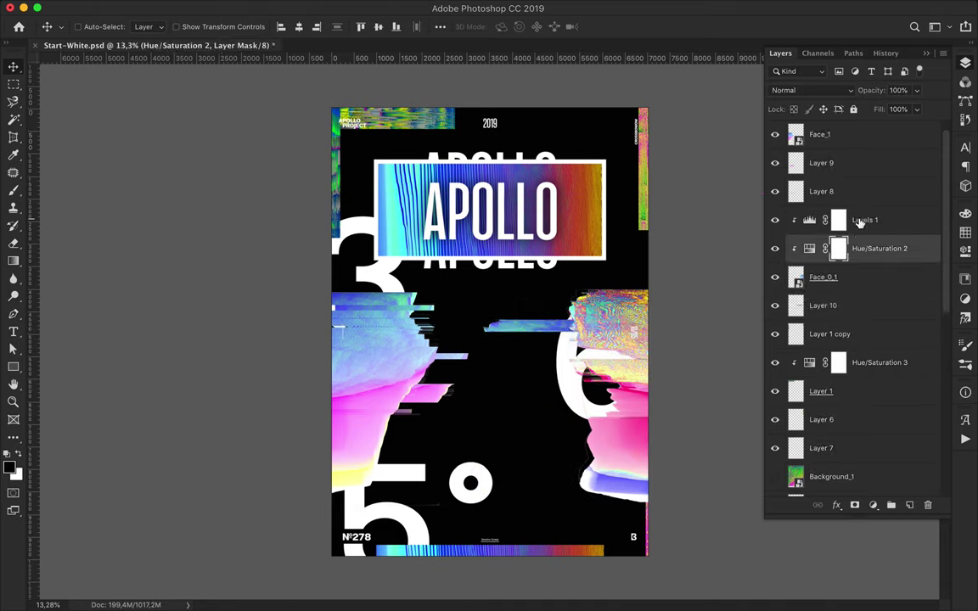
left_click_drag(879, 248, 853, 323)
left_click(853, 307, "shift")
key("ctrl+e")
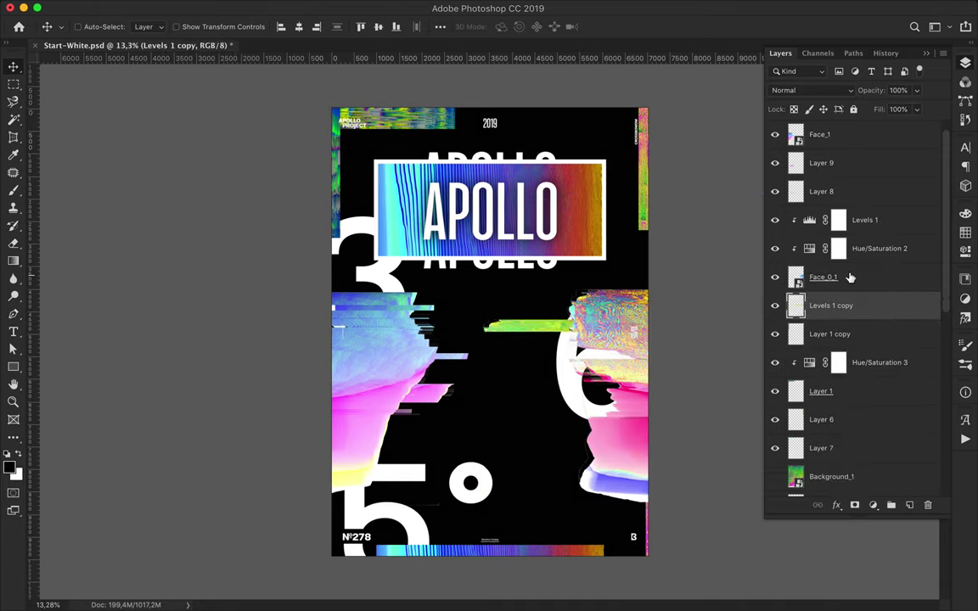
left_click(839, 220)
left_click(819, 277, "shift")
key("ctrl+e")
key("ctrl+z")
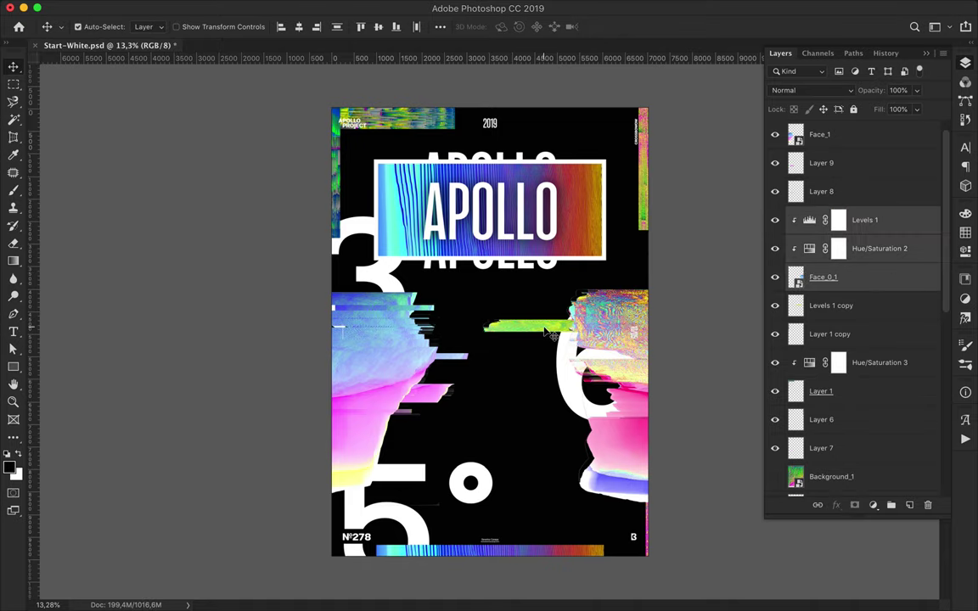
key("ctrl+z")
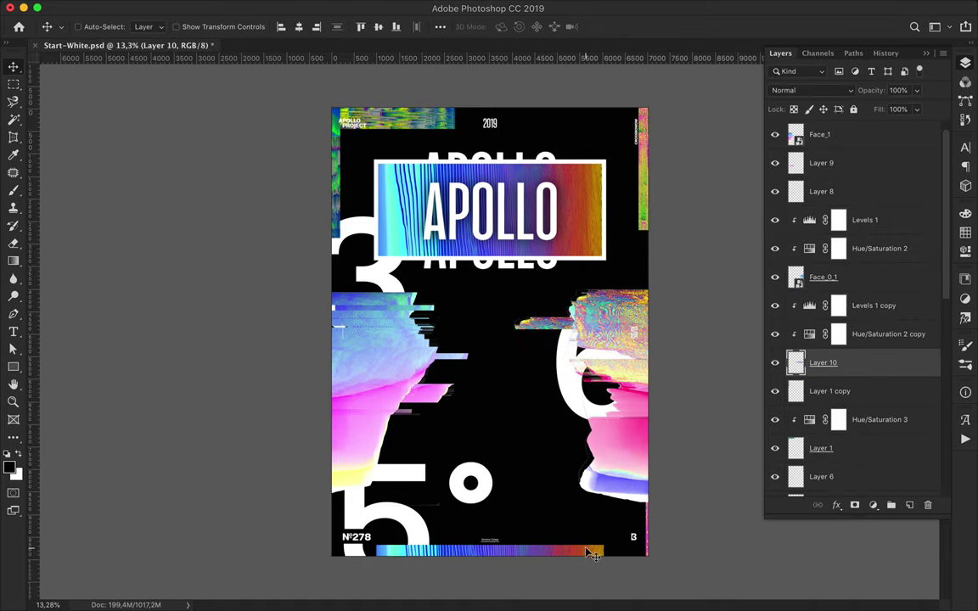
Push the top-left Layer 1 glitch strip up off the page
left_click(354, 195, "ctrl")
left_click(340, 178, "ctrl")
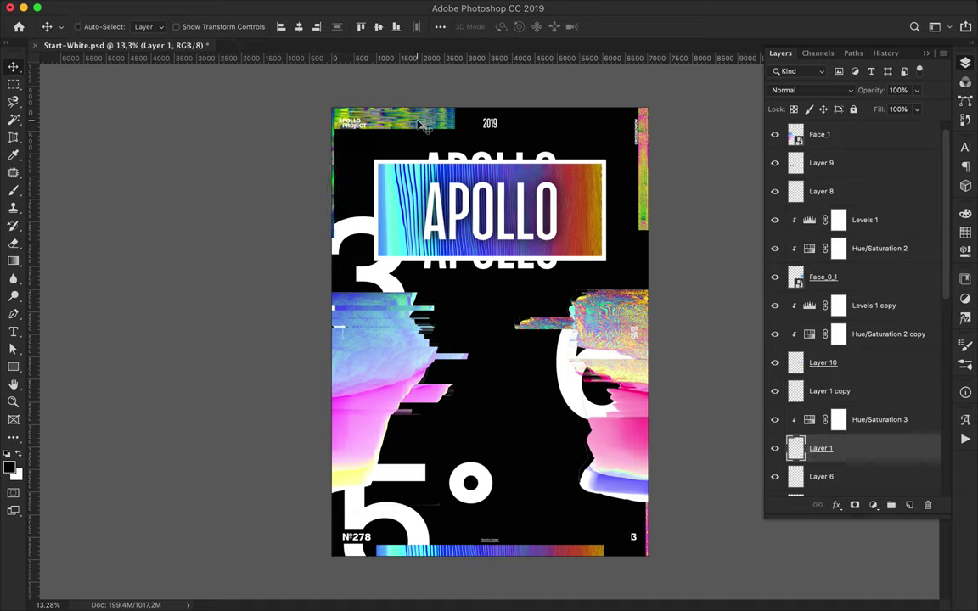
left_click_drag(629, 176, 652, 176)
left_click(340, 194, "ctrl")
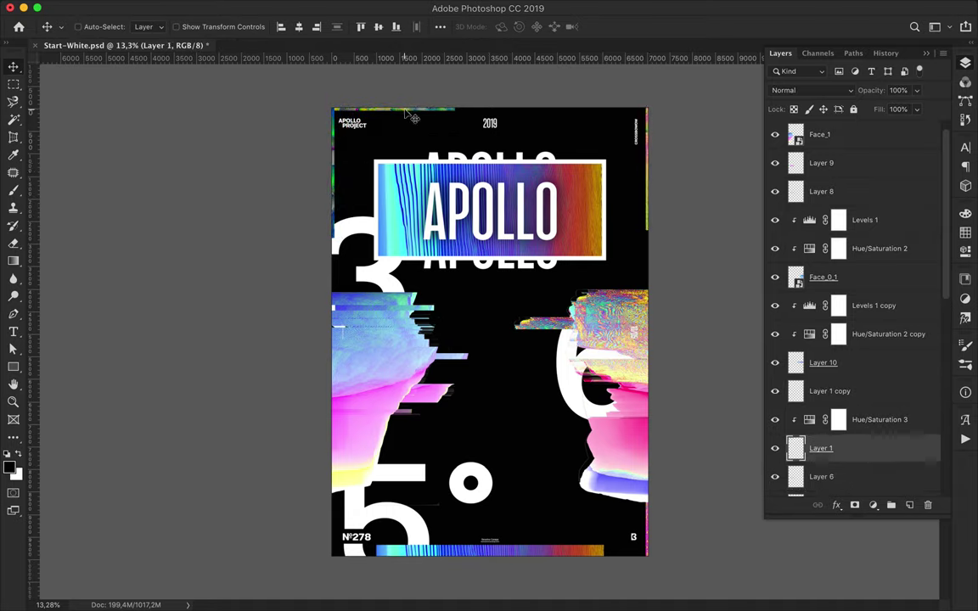
left_click(336, 199, "ctrl")
left_click(531, 222, "ctrl")
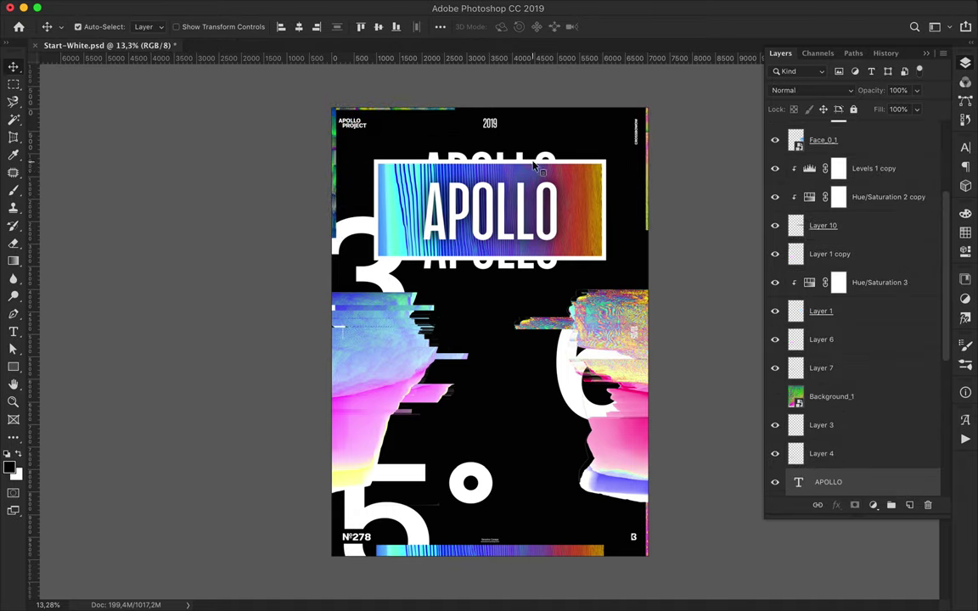
Lower the APOLLO title and duplicate Layers 3 and 4 along the top and bottom edges
mouse_move(507, 247)
left_mouse_down()
mouse_move(508, 275)
mouse_move(505, 117)
left_mouse_up()
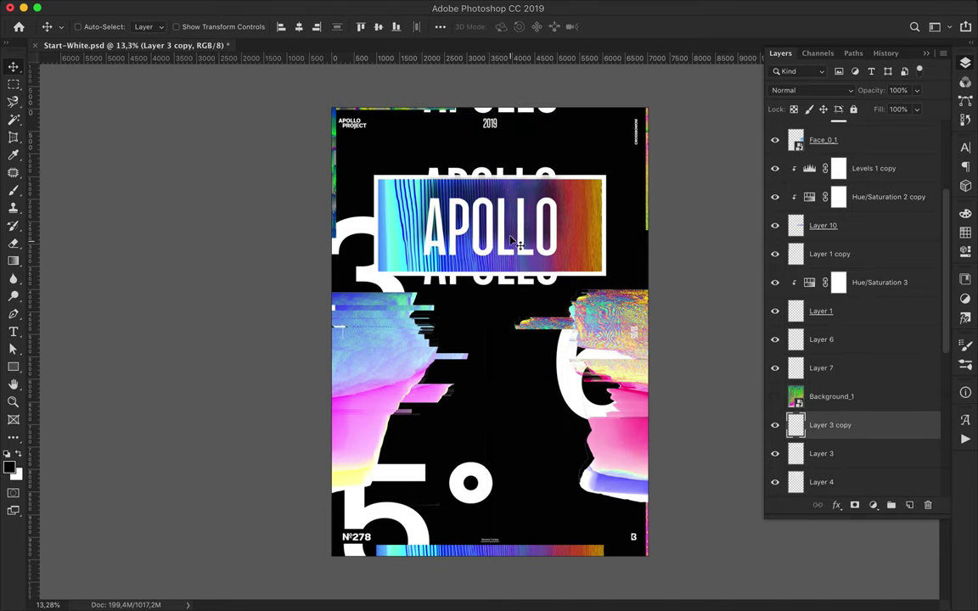
left_click_drag(526, 176, 527, 556)
scroll(848, 339, "down", 5)
left_click_drag(827, 482, 829, 331)
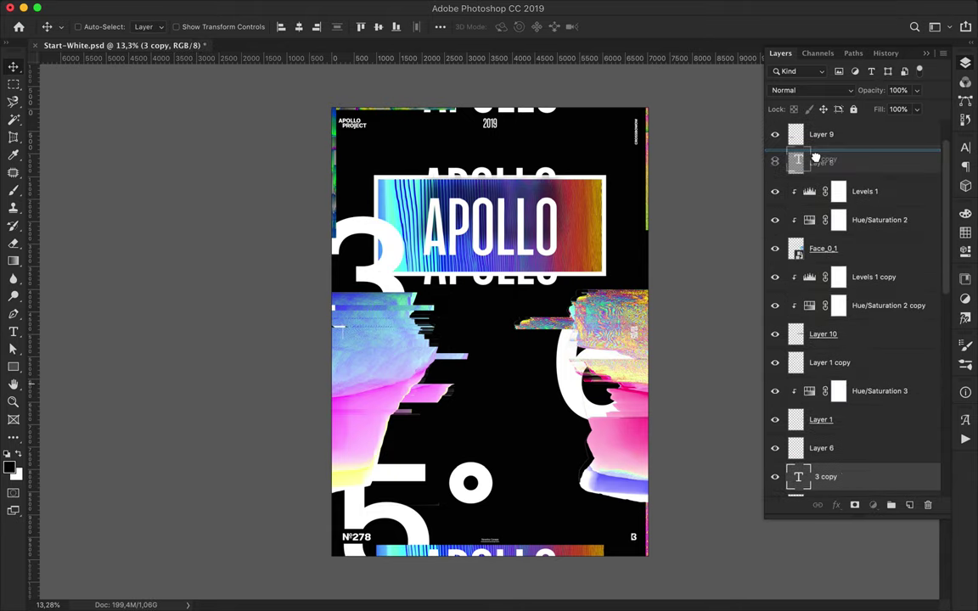
left_click_drag(829, 331, 827, 140)
Select the 6 digit layer, then the title gradient layer
left_click(355, 408, "ctrl")
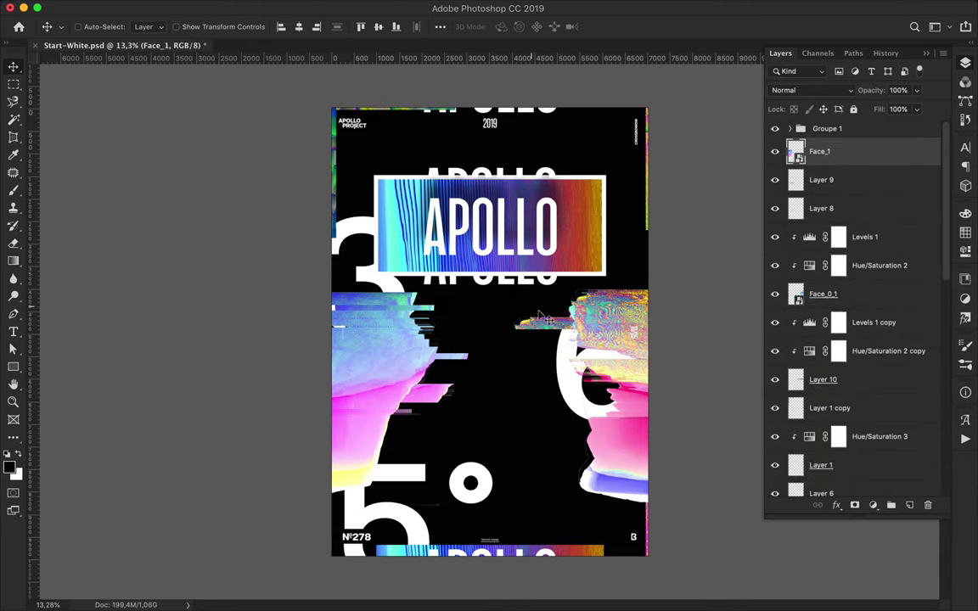
left_click(485, 488, "ctrl")
left_click(556, 309, "ctrl")
Duplicate the Hue/Saturation 1 title gradient, Gaussian-blur the copy, and blend it Linear Dodge (Add)
key("ctrl+j")
left_click(332, 7)
left_click(356, 24)
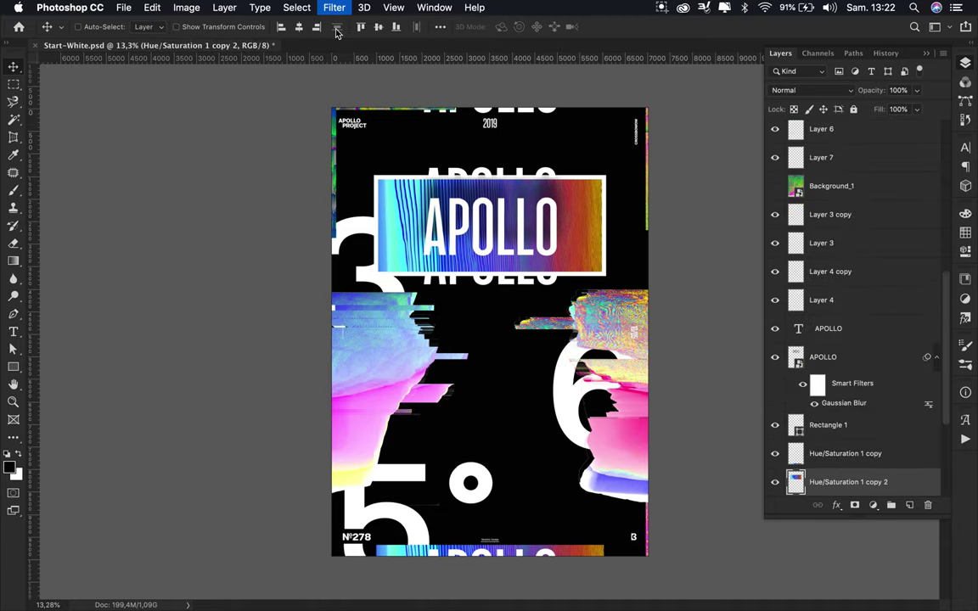
left_click(810, 90)
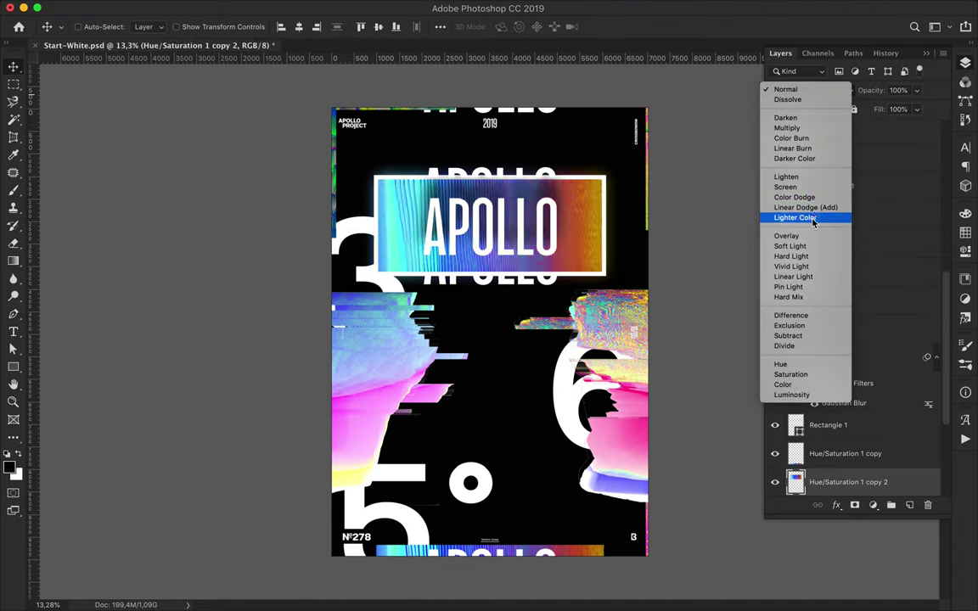
left_click(805, 207)
Move the blurred glow layer up in the stack and add another glow copy
left_click(806, 90)
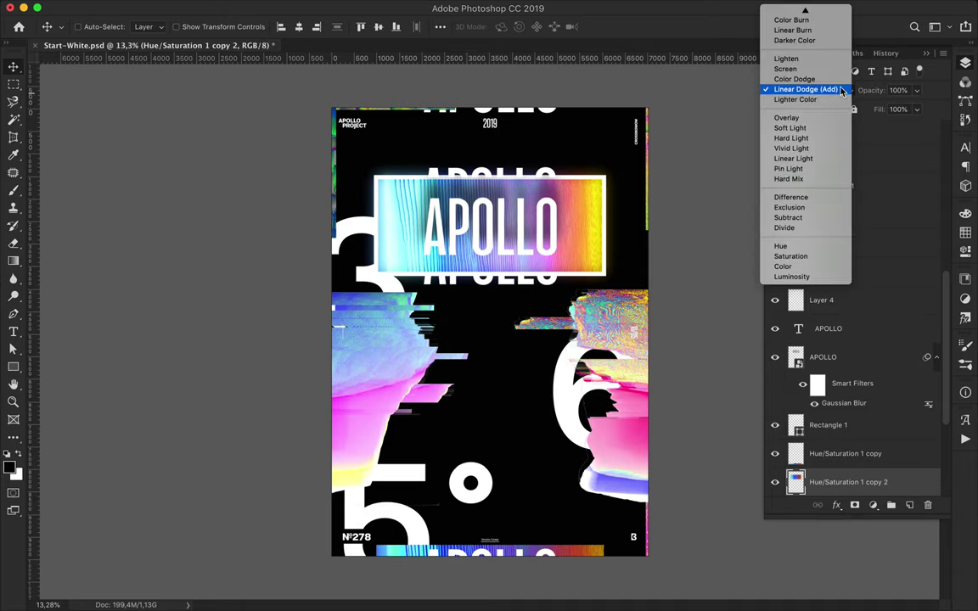
left_click_drag(847, 482, 834, 411)
left_click(810, 90)
left_click(807, 10)
left_click(823, 240)
left_click(348, 346)
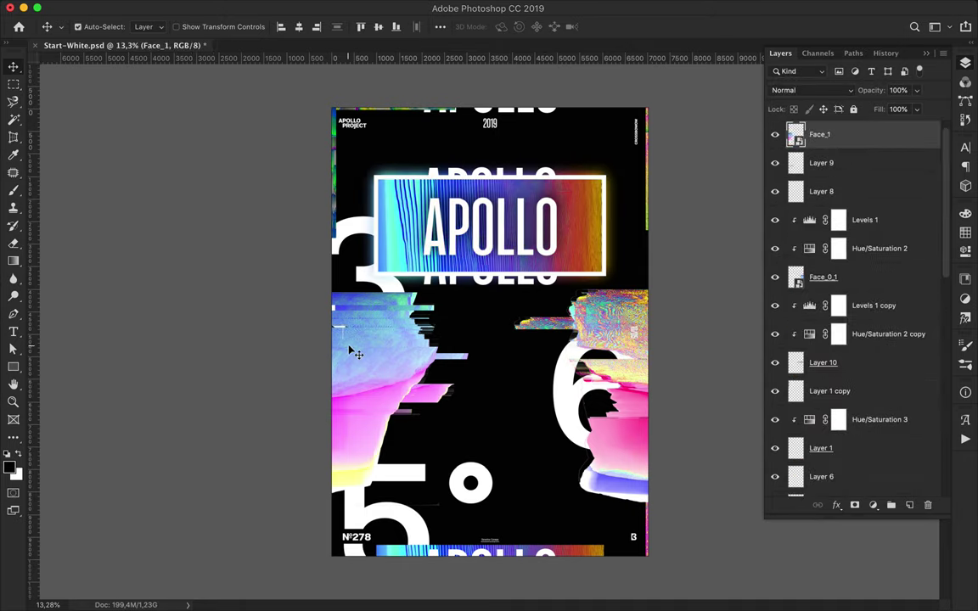
Duplicate Face_1 and apply Gaussian Blur to the copy for a soft glow
key("ctrl+j")
left_click(339, 8)
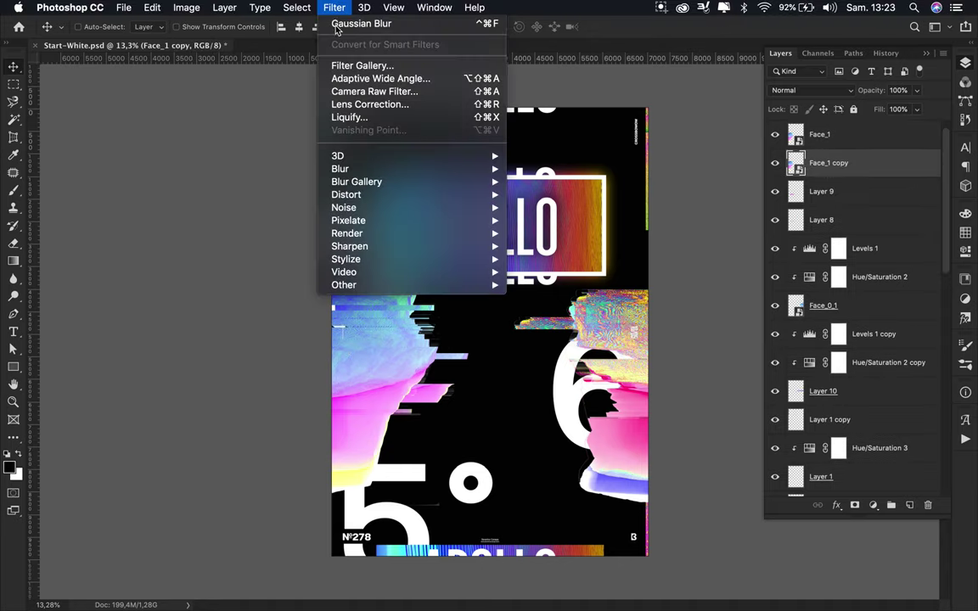
left_click(371, 19)
left_click(792, 136)
left_click(810, 90)
Make a Gaussian-blurred Face_0_1 copy blended Linear Dodge (Add) at 66% fill
left_click_drag(836, 345, 840, 360)
key("ctrl+j")
left_click(303, 8)
left_click(339, 33)
left_click(784, 136)
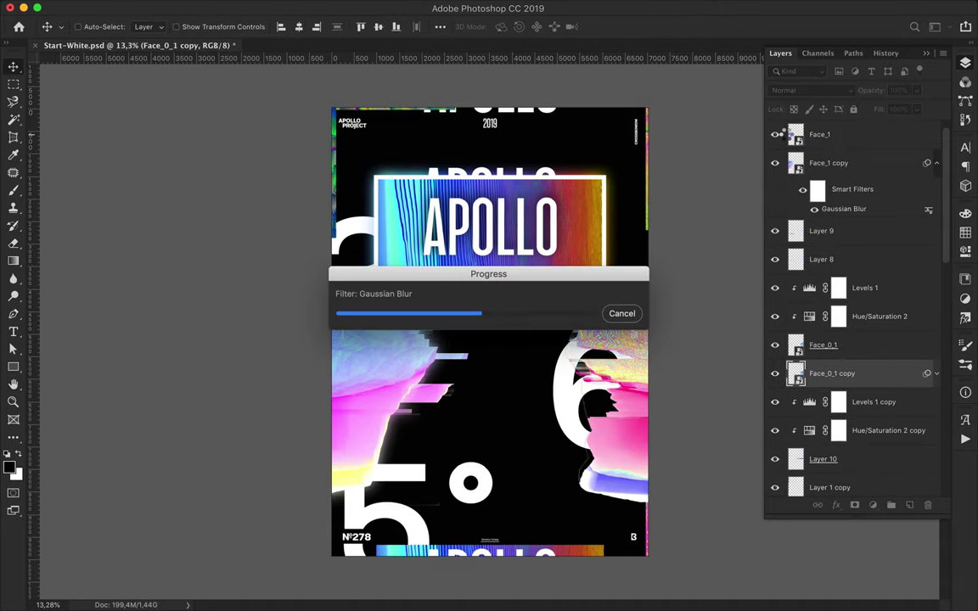
left_click(810, 90)
left_click(802, 209)
left_click(917, 109)
left_click_drag(917, 125, 895, 125)
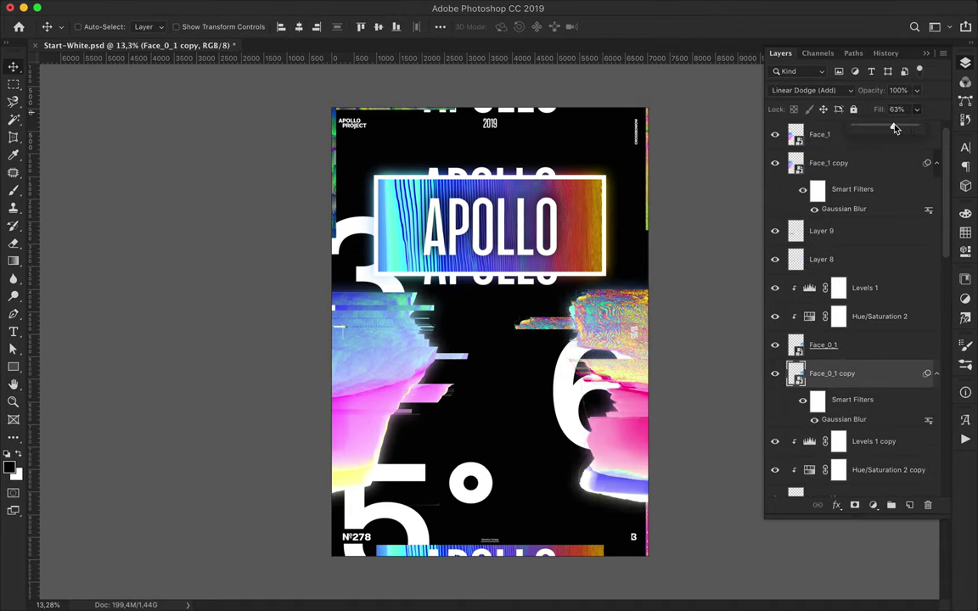
left_click(711, 225)
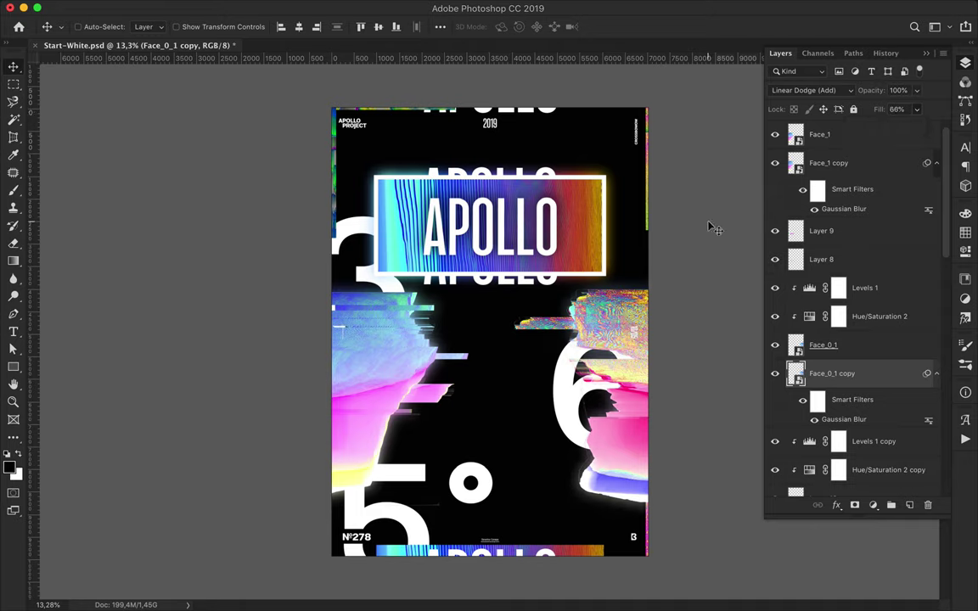
left_click(595, 8)
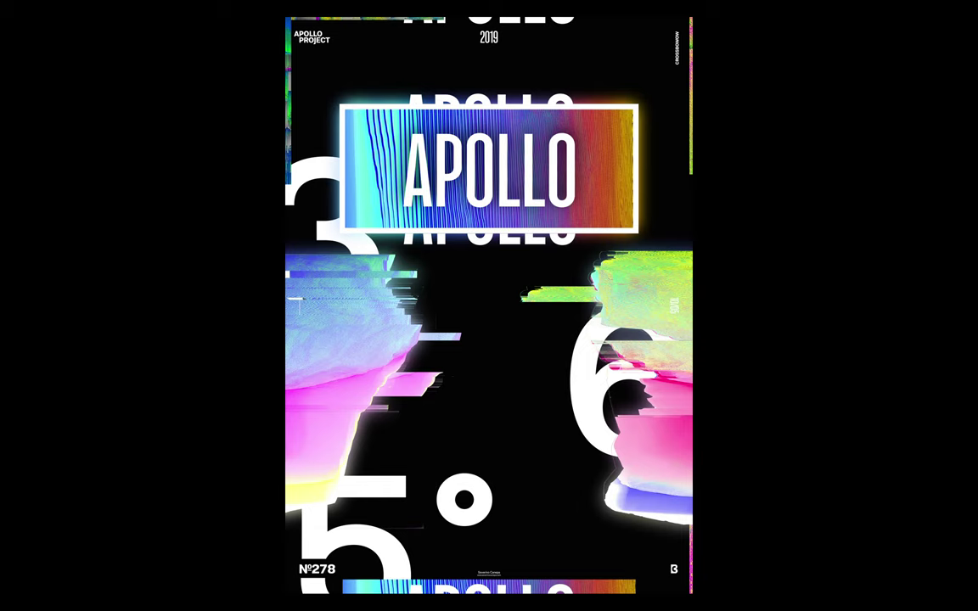